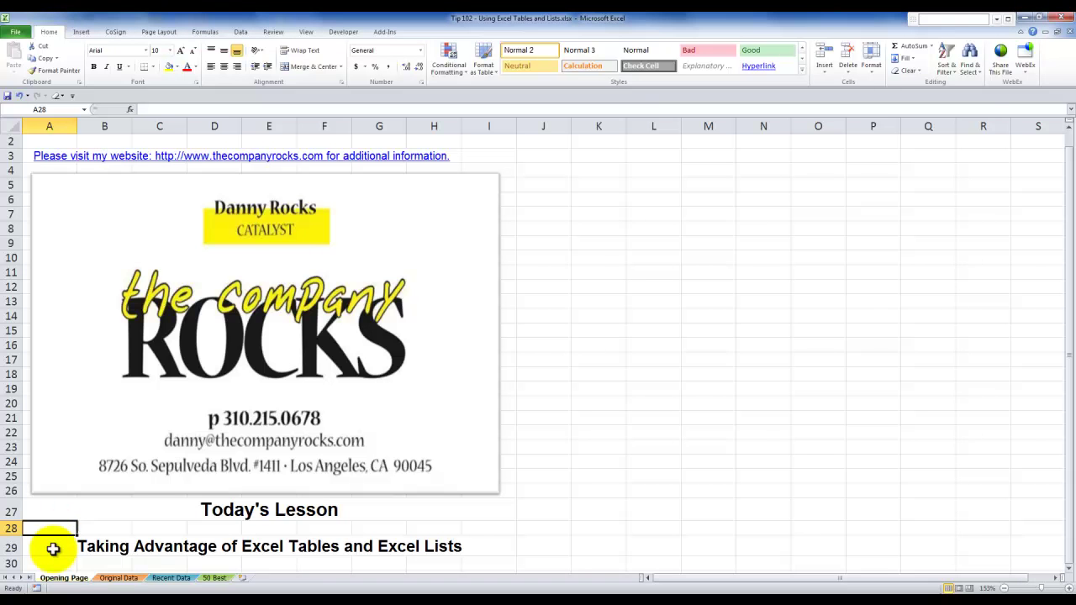
# Open the Original Data sheet and examine its shipping records and the matching data set in the Excel 2003 workbook.
pyautogui.click(53, 547)
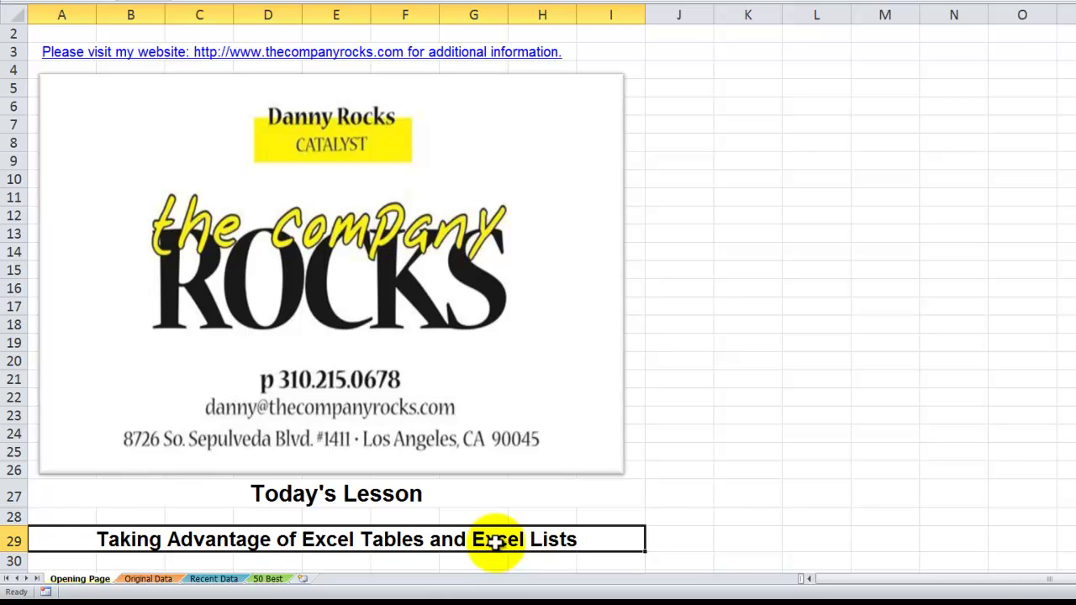
pyautogui.click(145, 579)
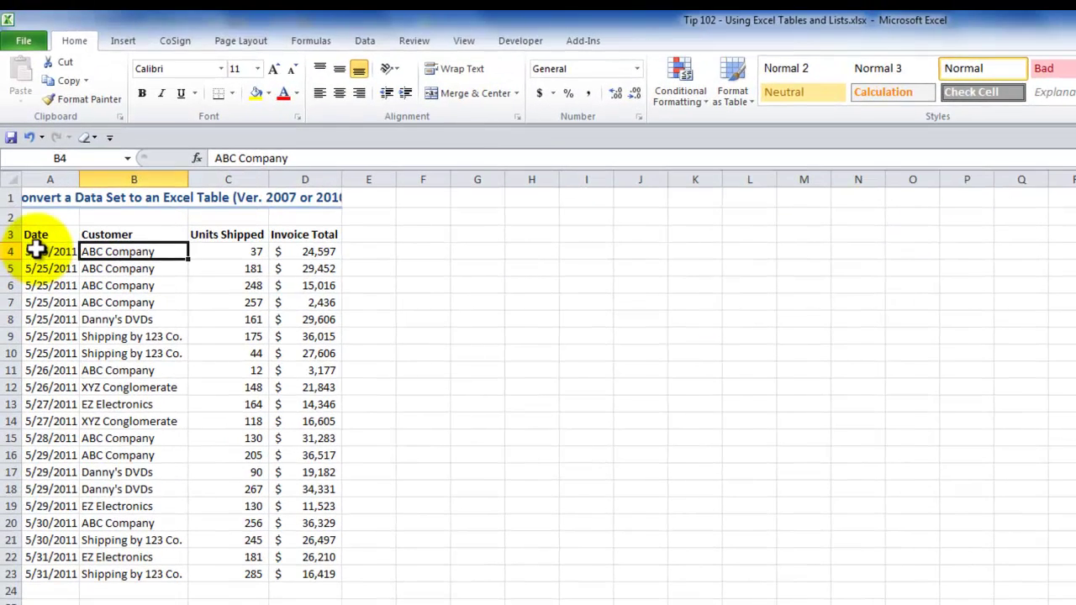
pyautogui.moveTo(36, 247); pyautogui.dragTo(46, 568)
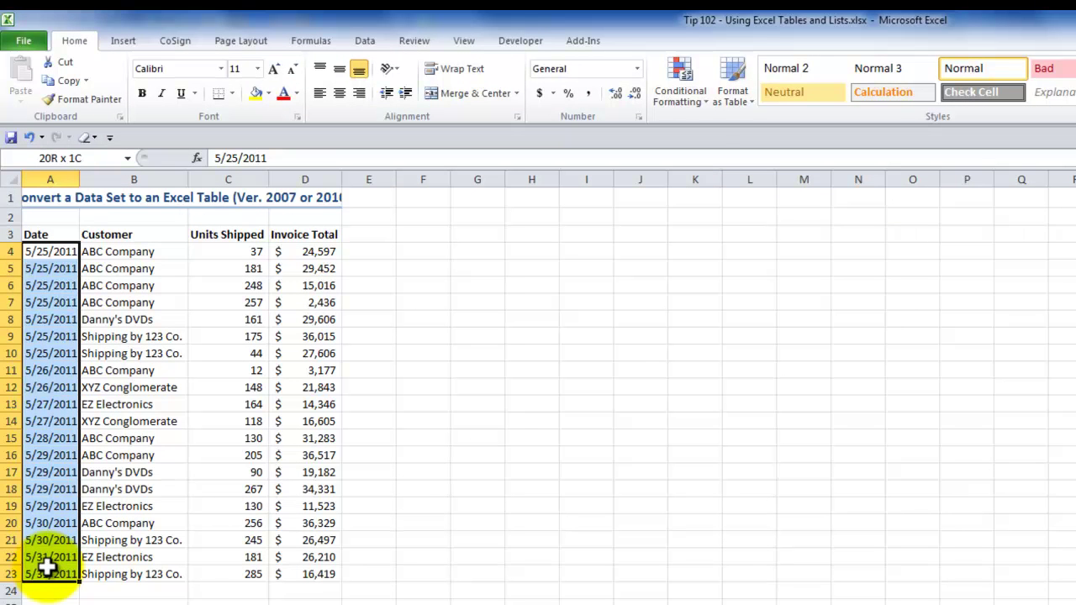
pyautogui.moveTo(46, 568); pyautogui.dragTo(228, 604)
pyautogui.click(139, 473)
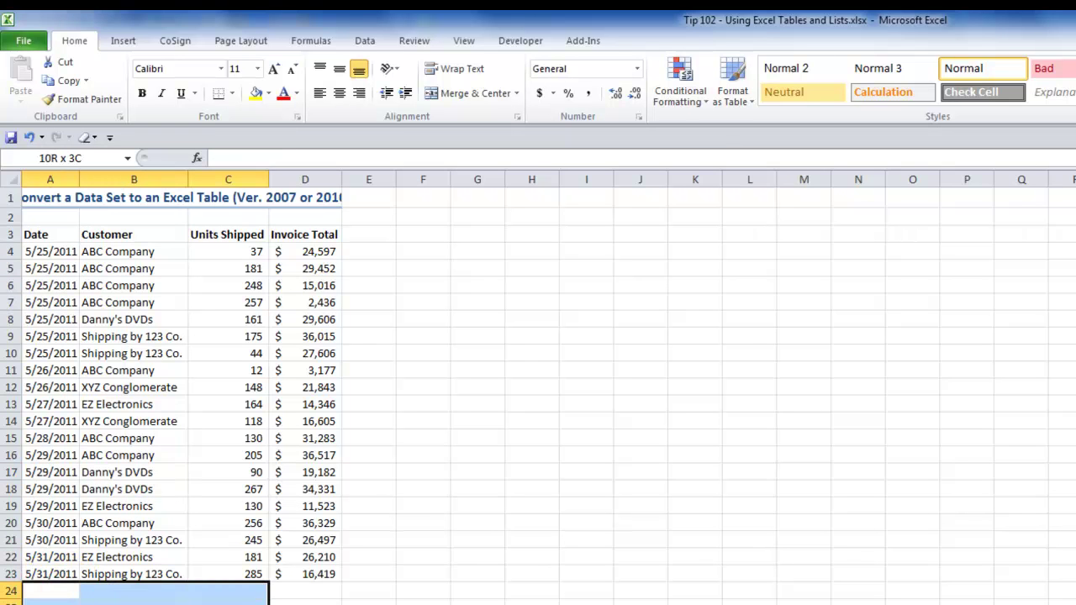
pyautogui.click(142, 553)
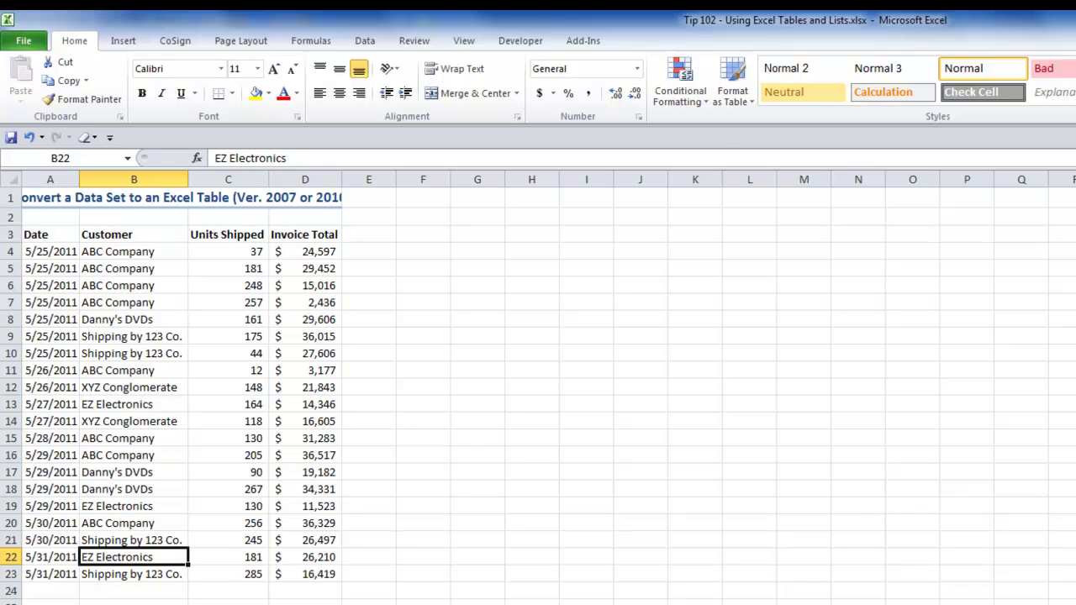
pyautogui.hotkey('ctrl', 'pagedown')
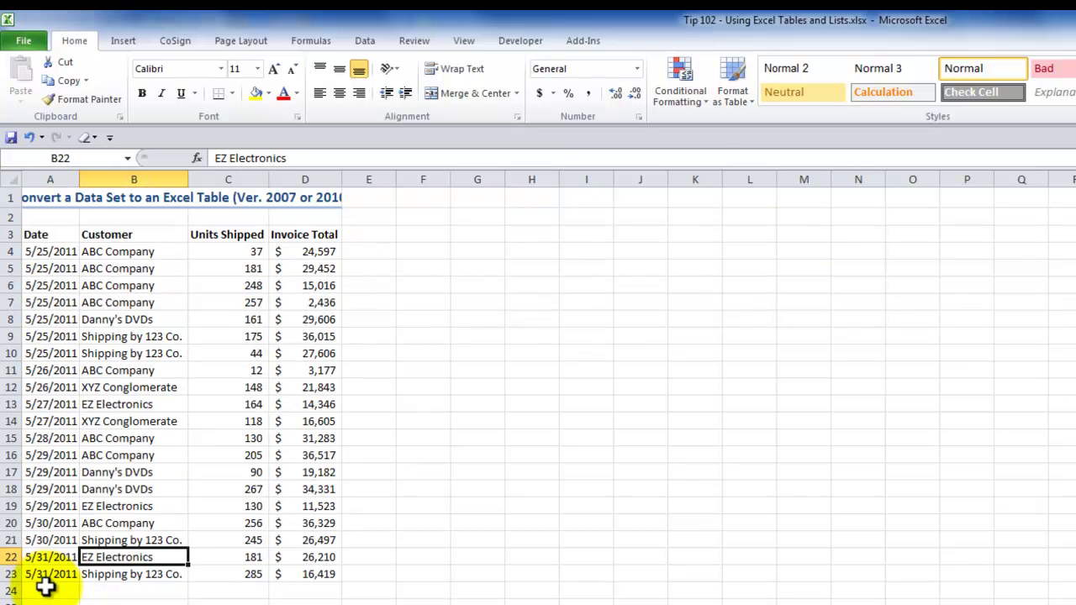
pyautogui.click(44, 589)
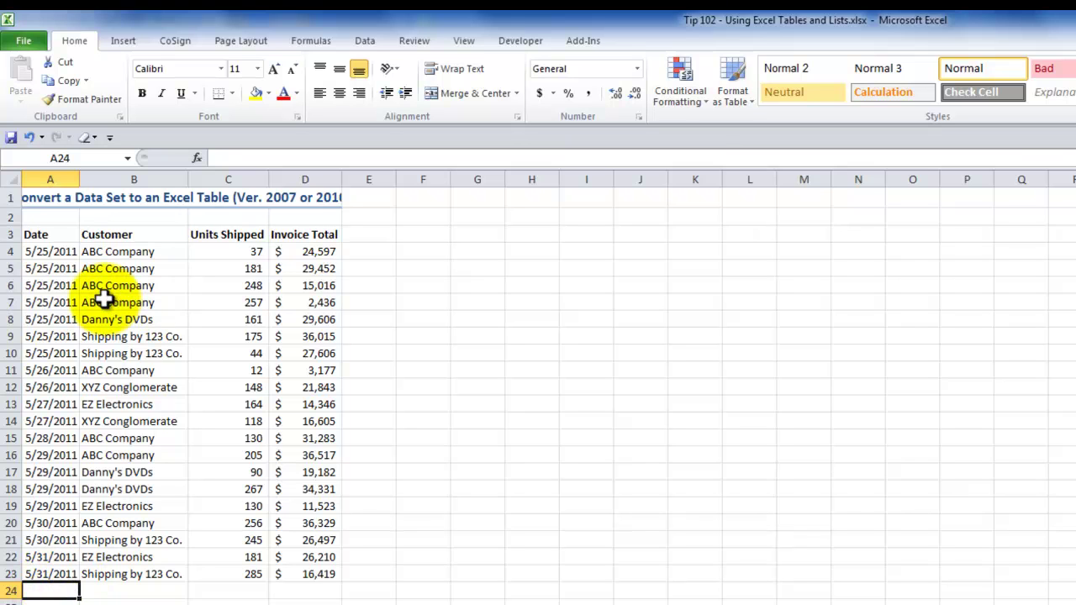
pyautogui.click(89, 268)
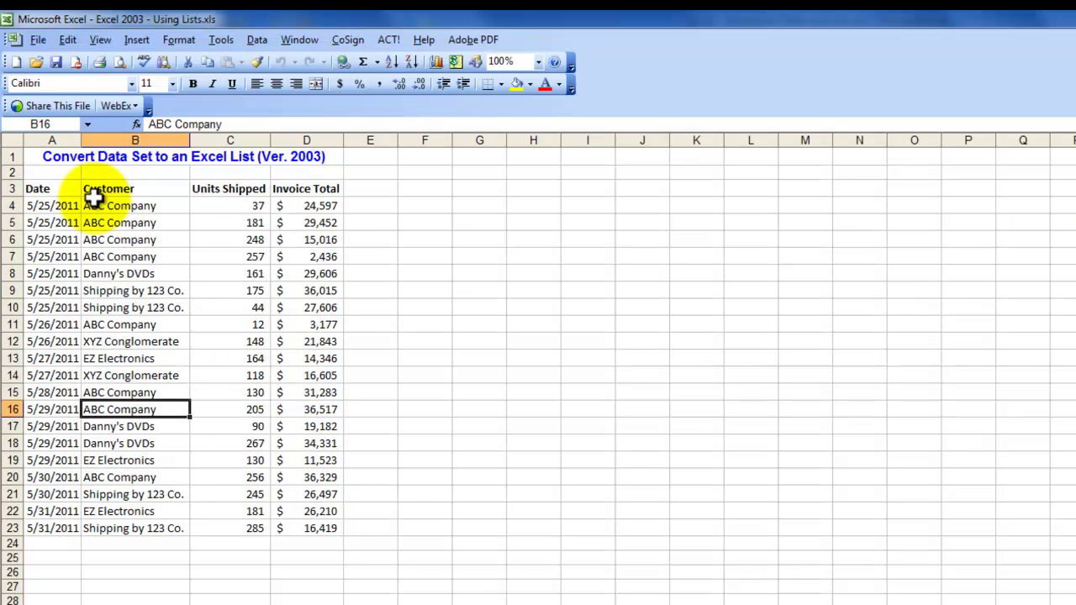
pyautogui.click(93, 202)
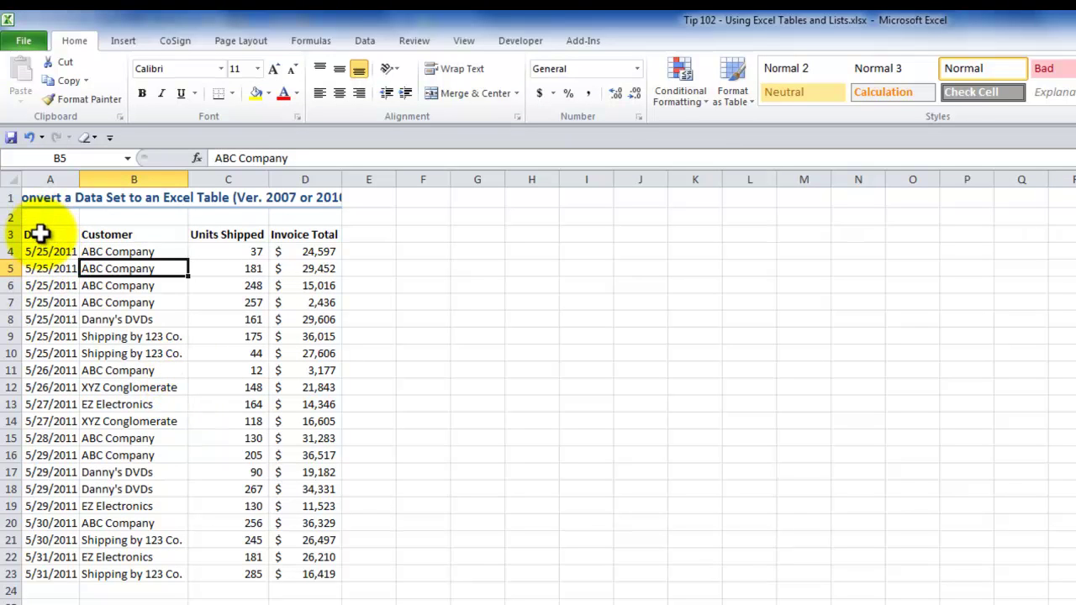
# Copy the data set in A3:D23, including its headers, to the range starting at F3.
pyautogui.click(40, 234)
pyautogui.moveTo(41, 234); pyautogui.dragTo(305, 570)
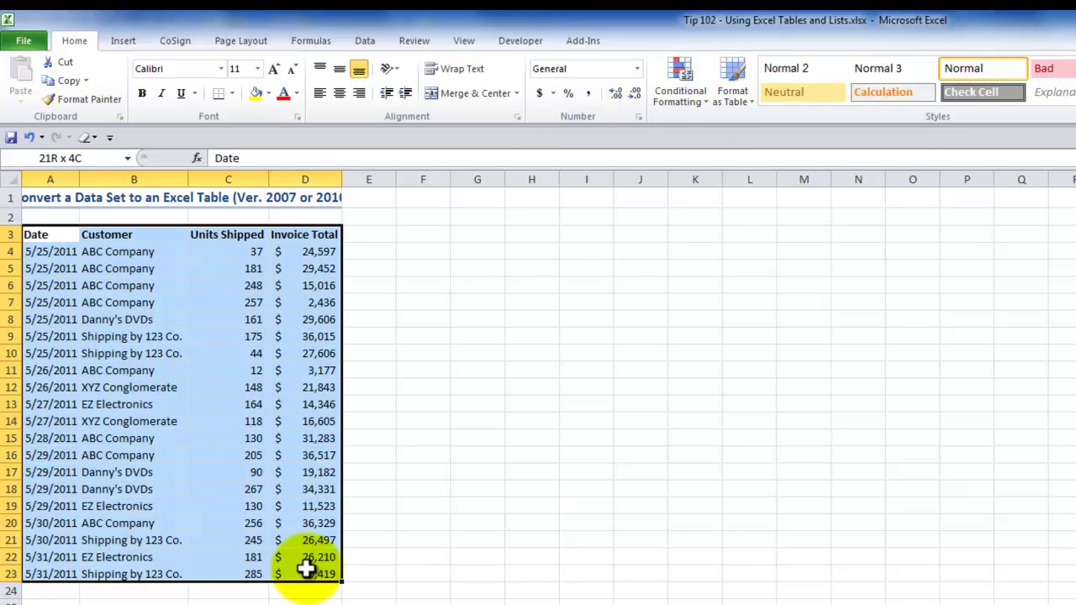
pyautogui.moveTo(305, 570); pyautogui.dragTo(305, 570)
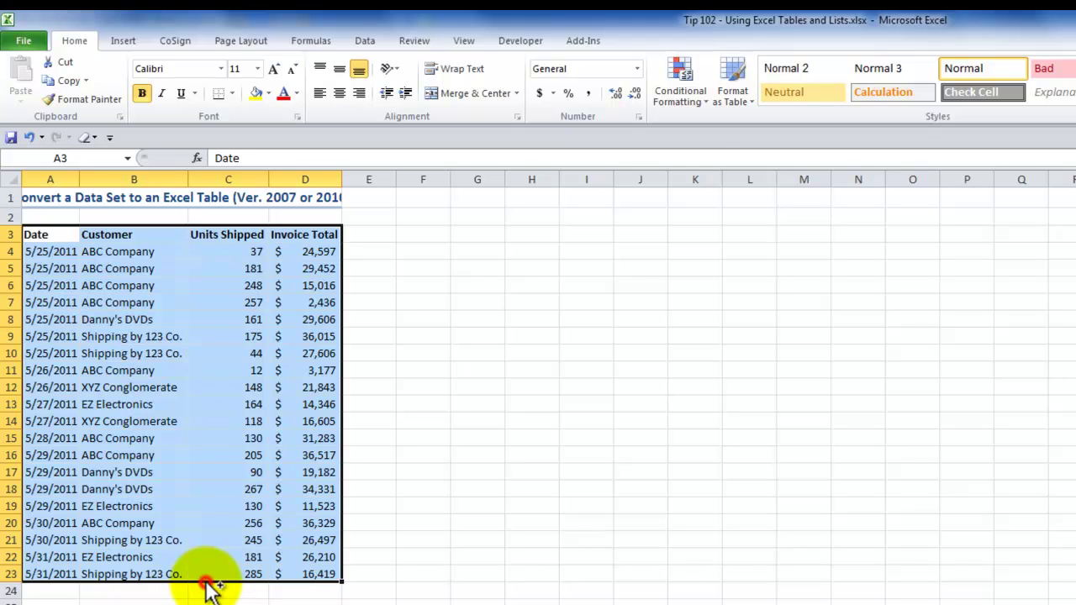
pyautogui.moveTo(210, 590); pyautogui.dragTo(550, 573)
# Autofit the copied data's Date and Customer columns, F and G, to their contents.
pyautogui.click(80, 177)
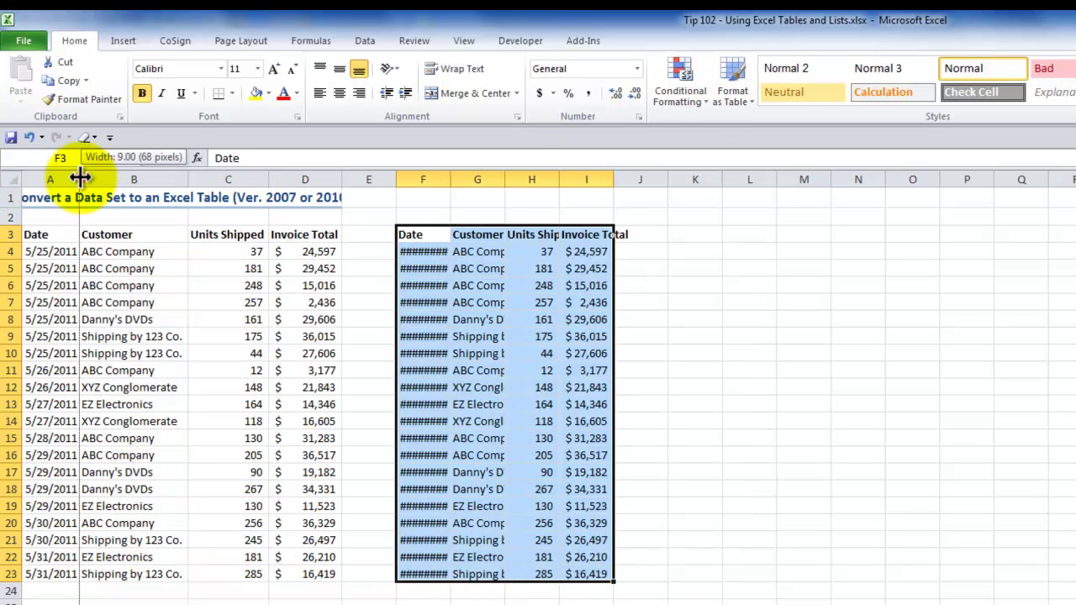
pyautogui.doubleClick(452, 178)
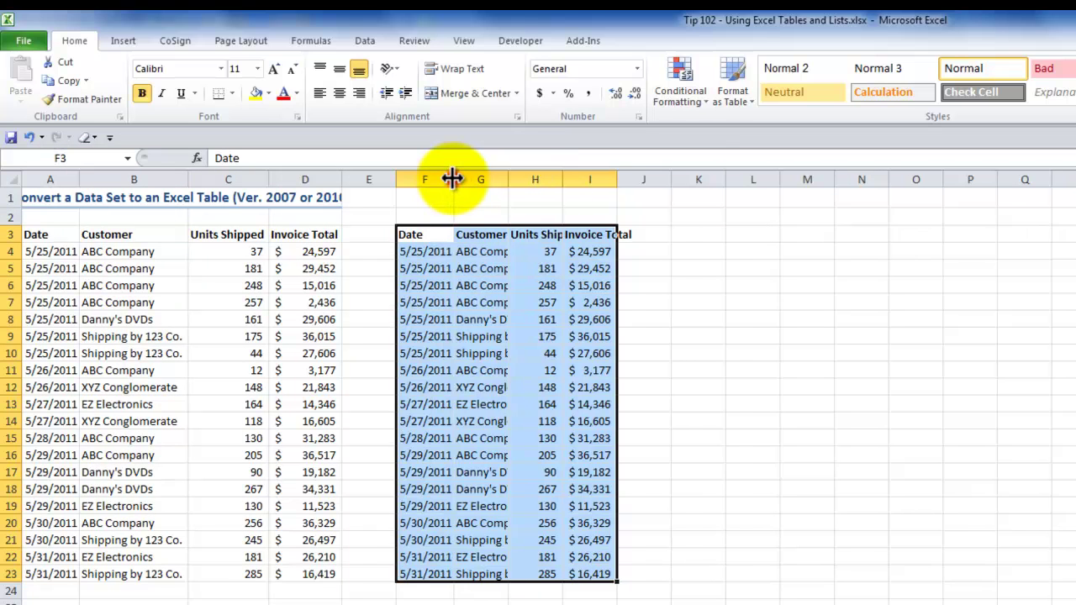
pyautogui.doubleClick(504, 173)
pyautogui.click(496, 289)
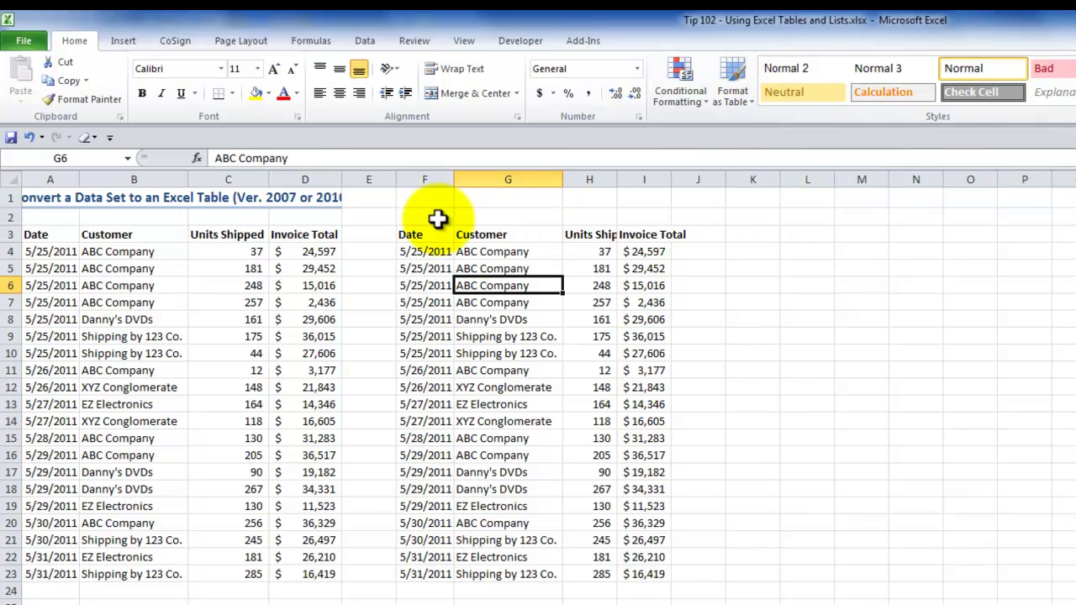
# Convert the copied data set in F3:I23 into an Excel table with headers.
pyautogui.click(125, 40)
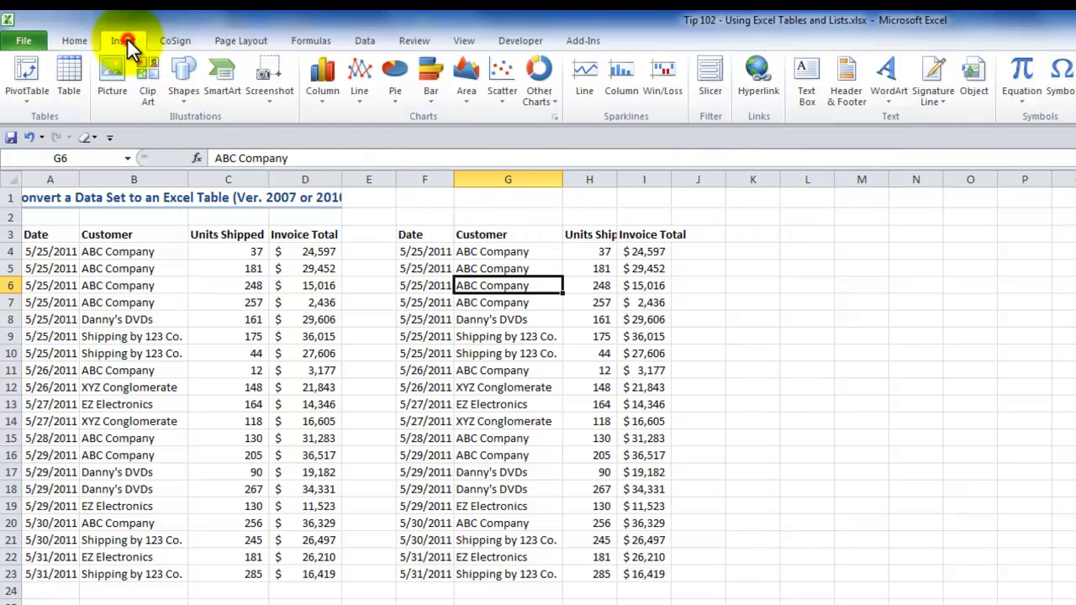
pyautogui.click(71, 70)
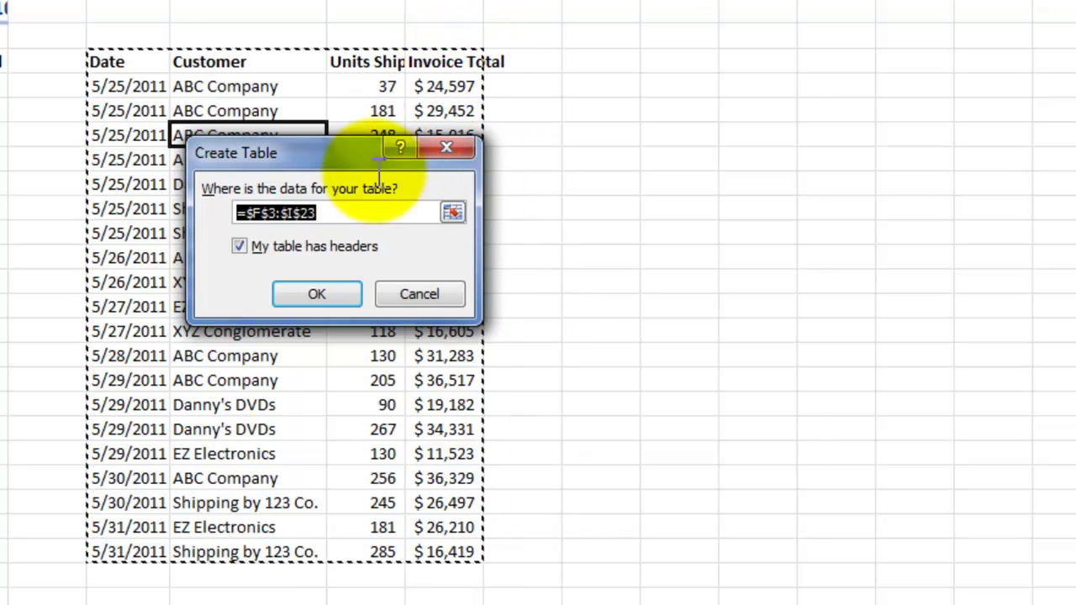
pyautogui.click(340, 294)
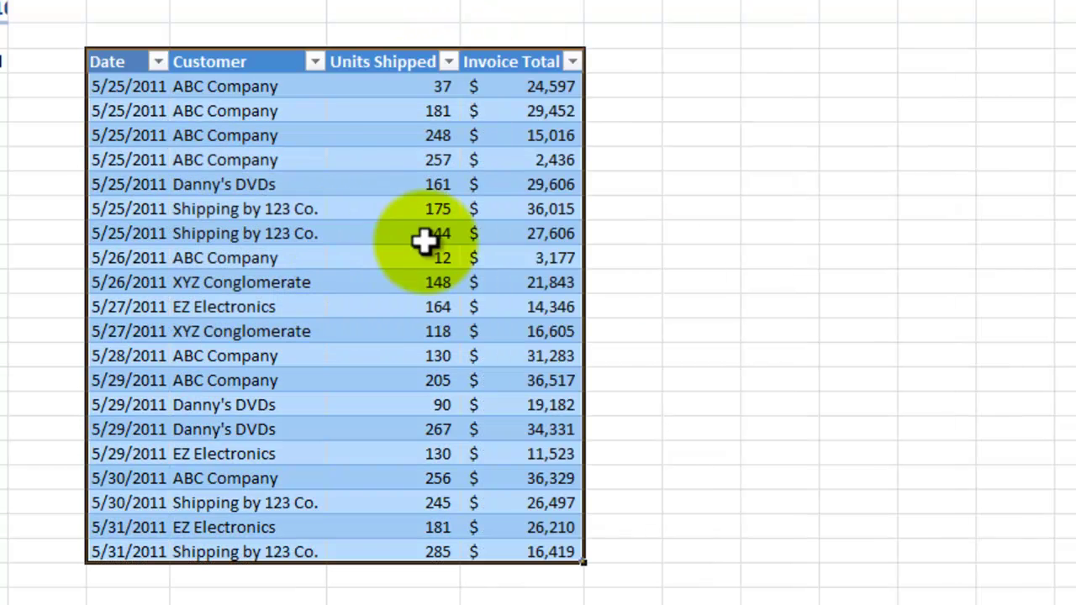
pyautogui.click(728, 255)
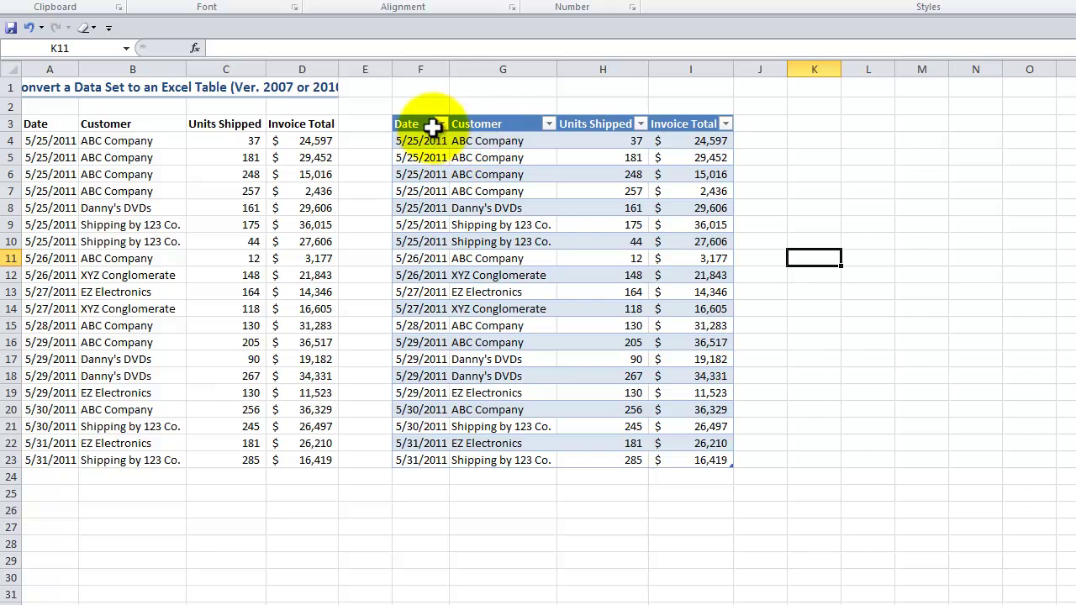
# Examine the sort and filter options of the table's Date and Customer columns.
pyautogui.click(441, 124)
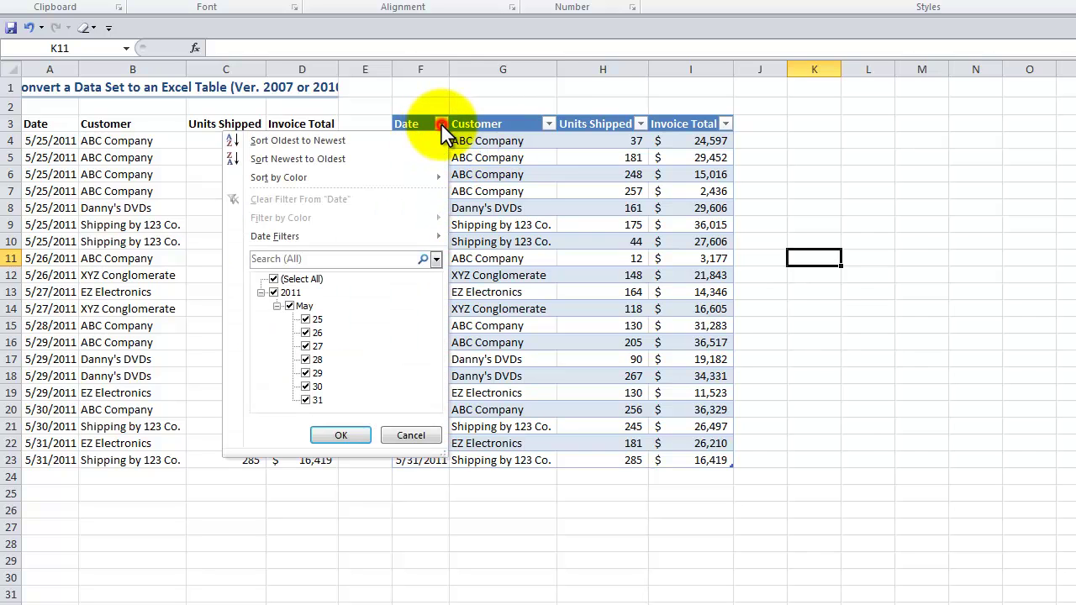
pyautogui.click(548, 124)
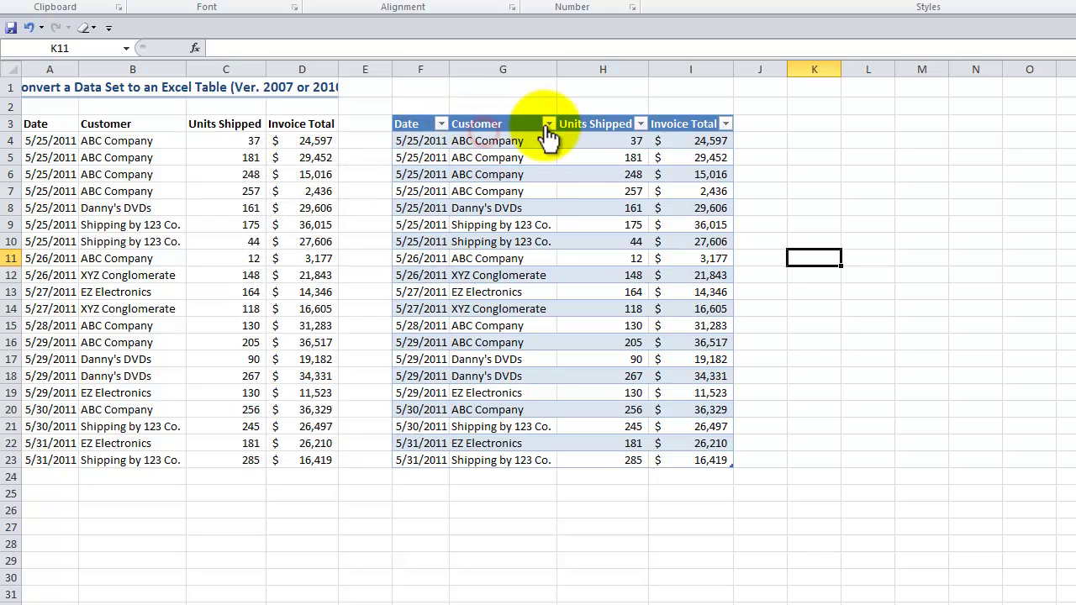
pyautogui.click(548, 124)
pyautogui.click(588, 175)
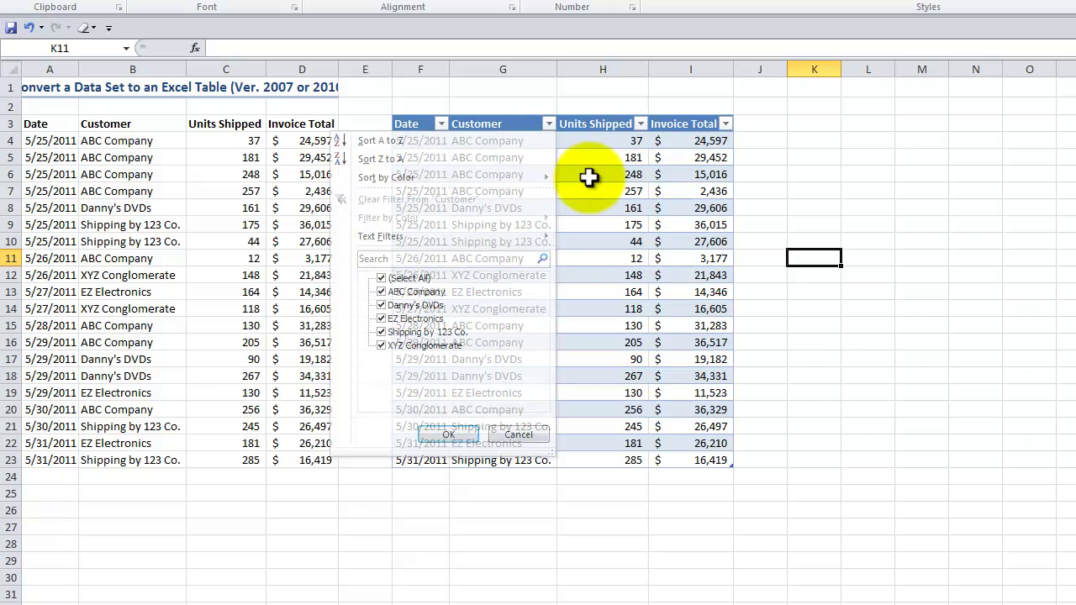
# Apply the first style in the Medium group, with a black header and grey banded rows, to the table.
pyautogui.click(483, 141)
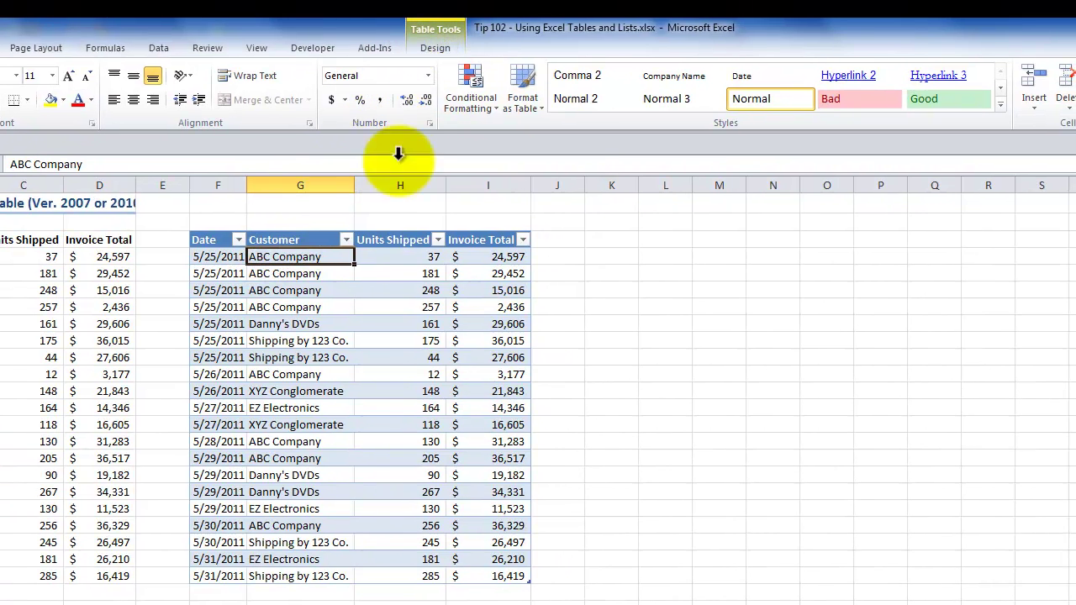
pyautogui.click(432, 46)
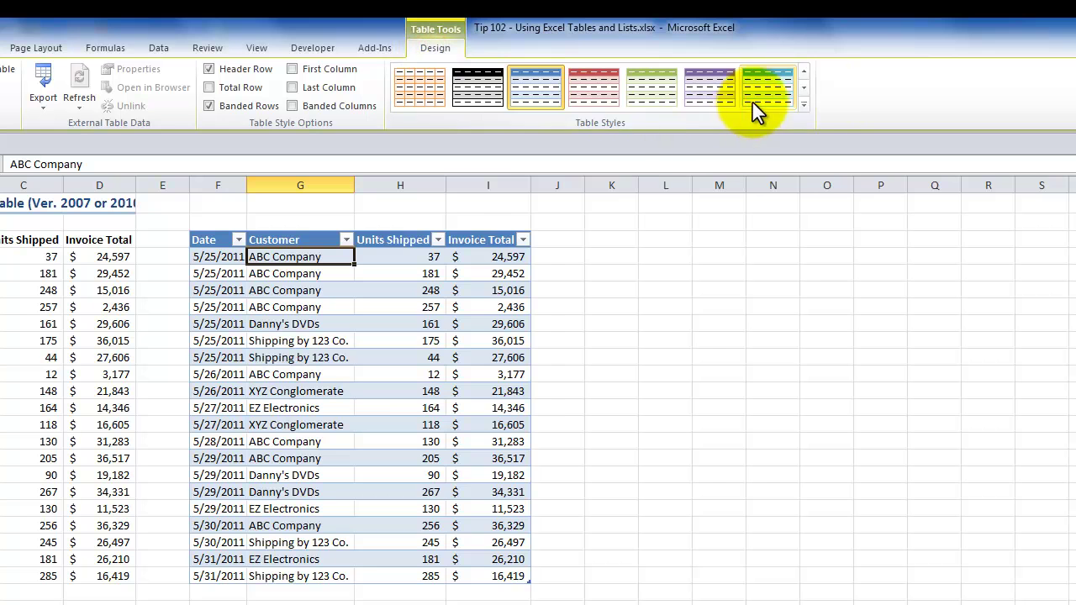
pyautogui.click(803, 104)
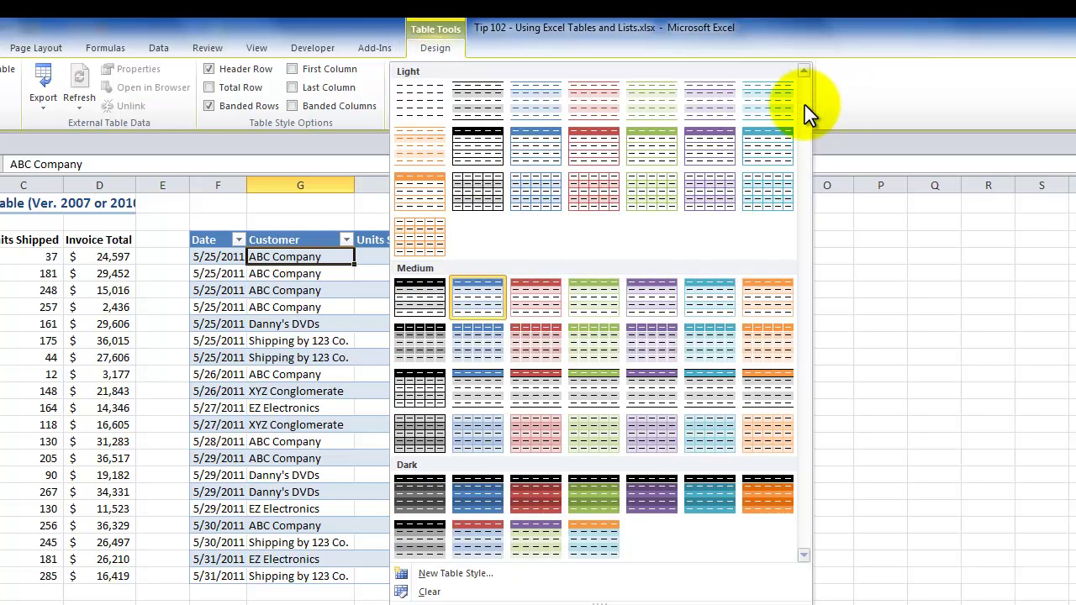
pyautogui.click(418, 299)
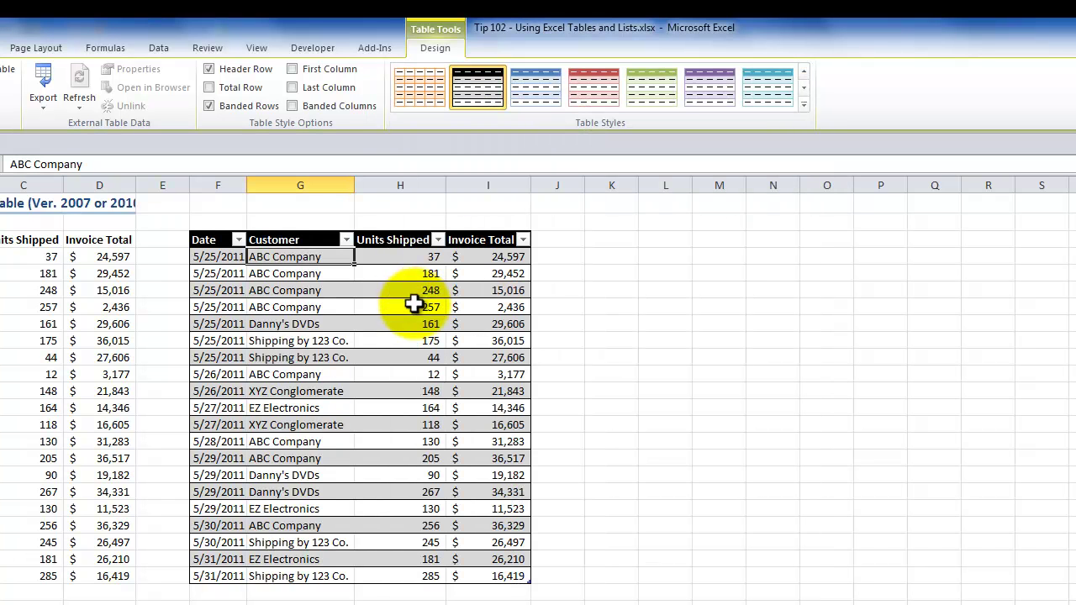
pyautogui.click(347, 357)
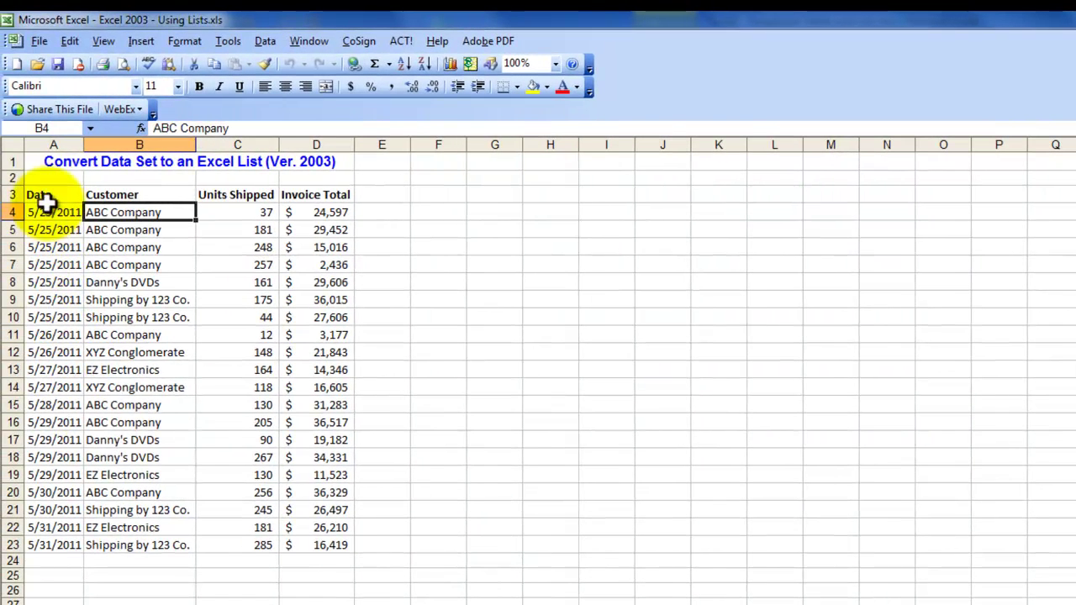
# Switch to the Excel 2003 workbook Using Lists.xls and copy the data set in A3:D23 to F3.
pyautogui.click(125, 265)
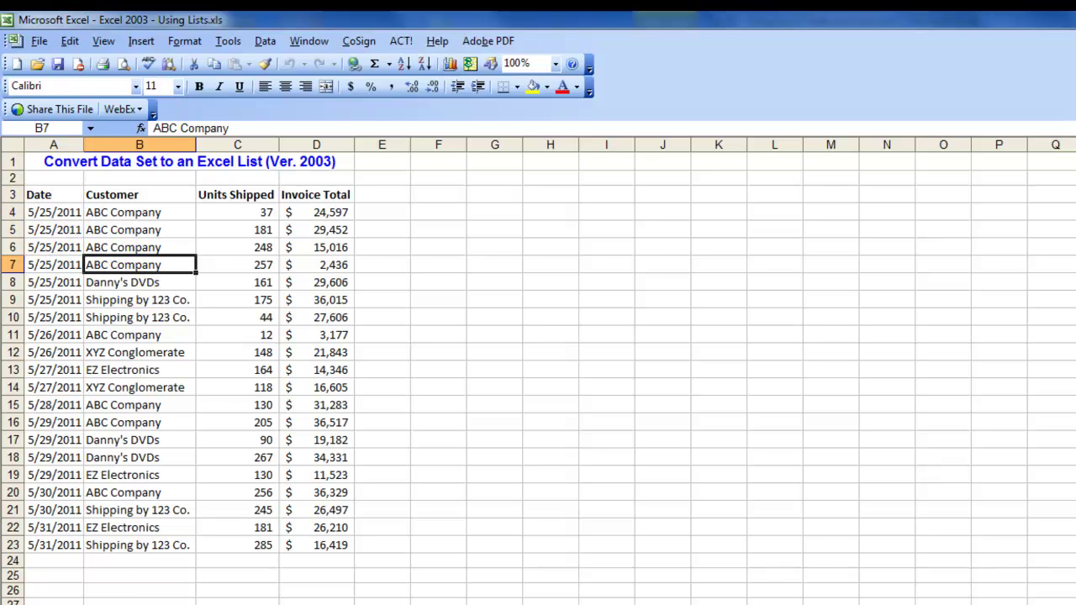
pyautogui.click(50, 190)
pyautogui.moveTo(50, 190); pyautogui.dragTo(299, 529)
pyautogui.click(139, 299)
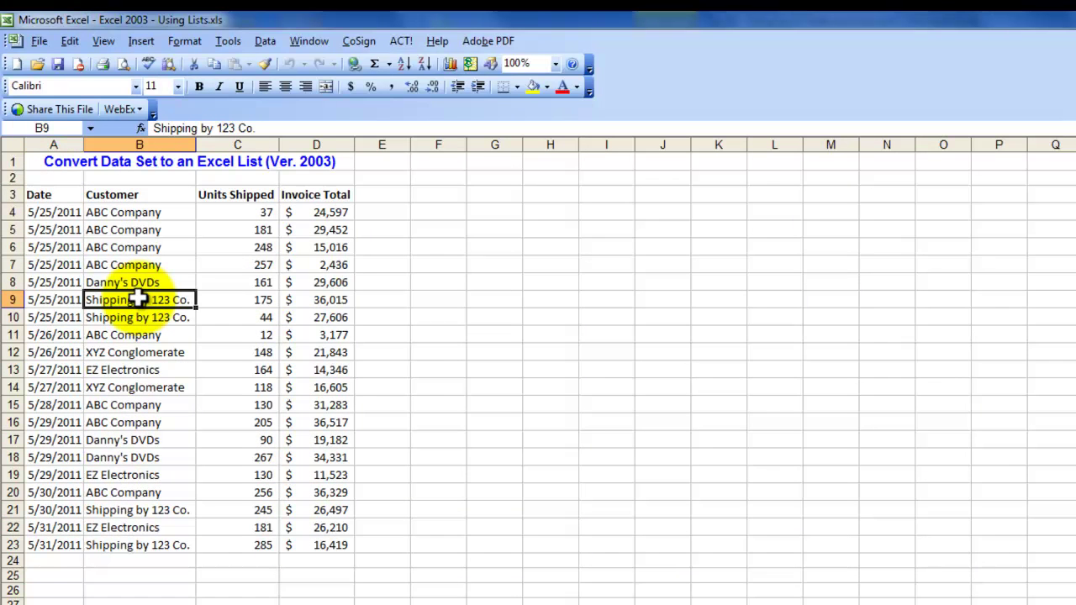
pyautogui.hotkey('ctrl', 'a')
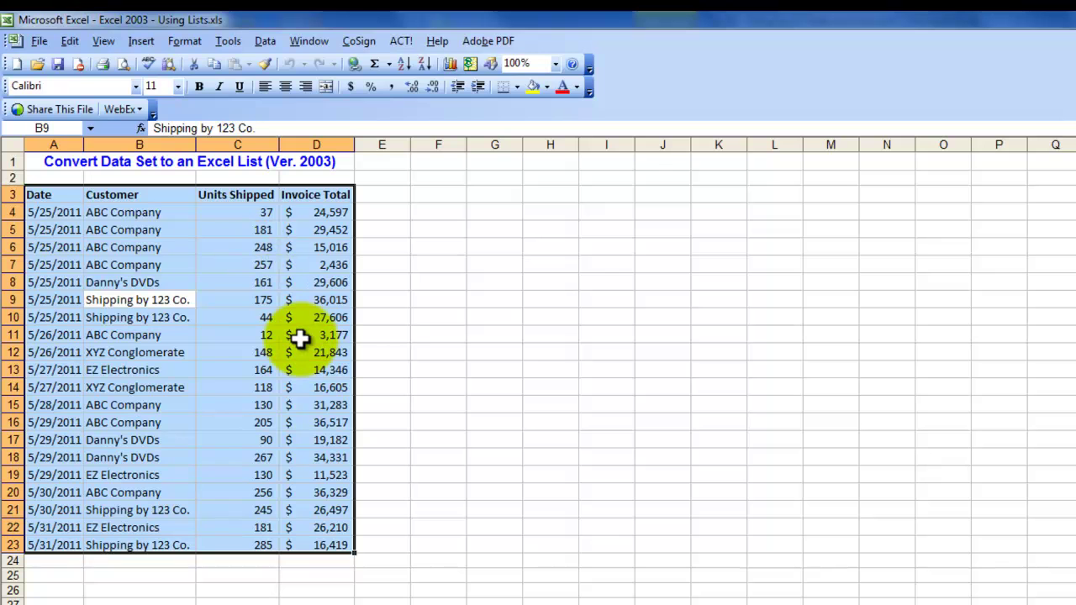
pyautogui.hotkey('ctrl', 'c')
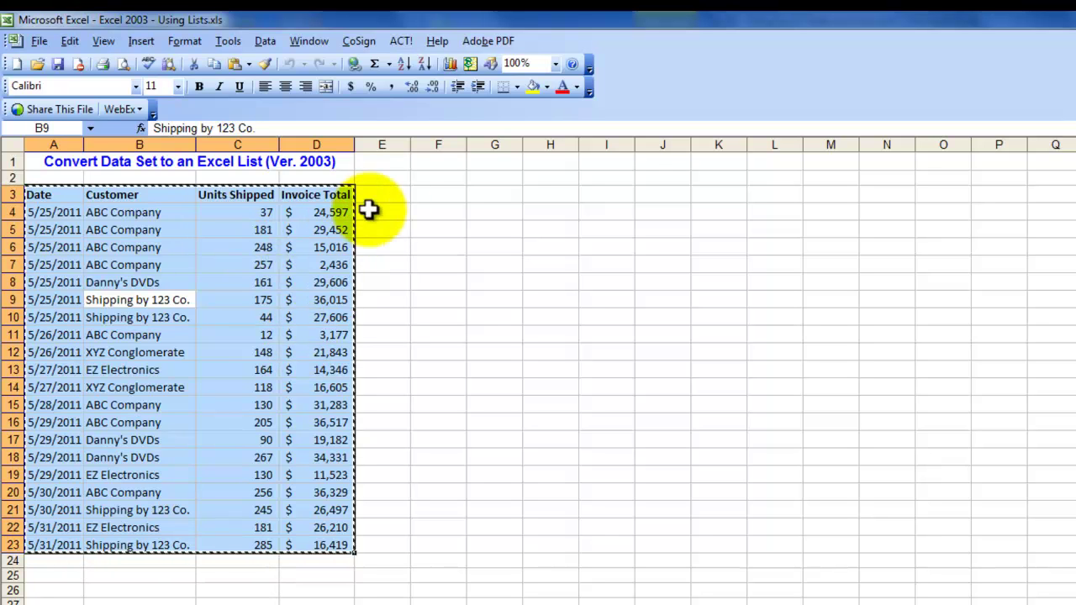
pyautogui.click(427, 195)
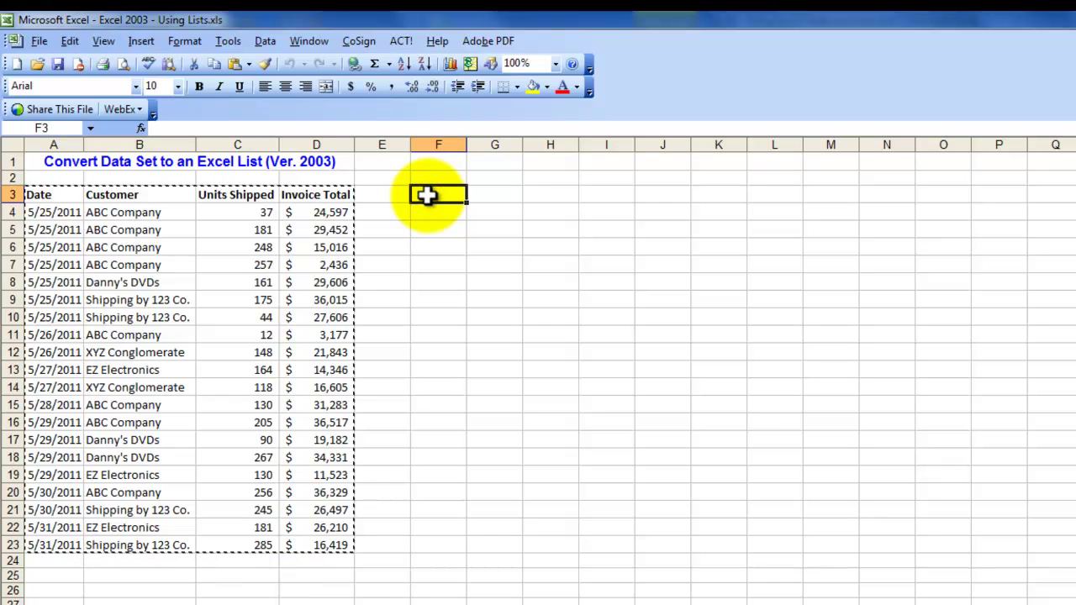
pyautogui.hotkey('ctrl', 'v')
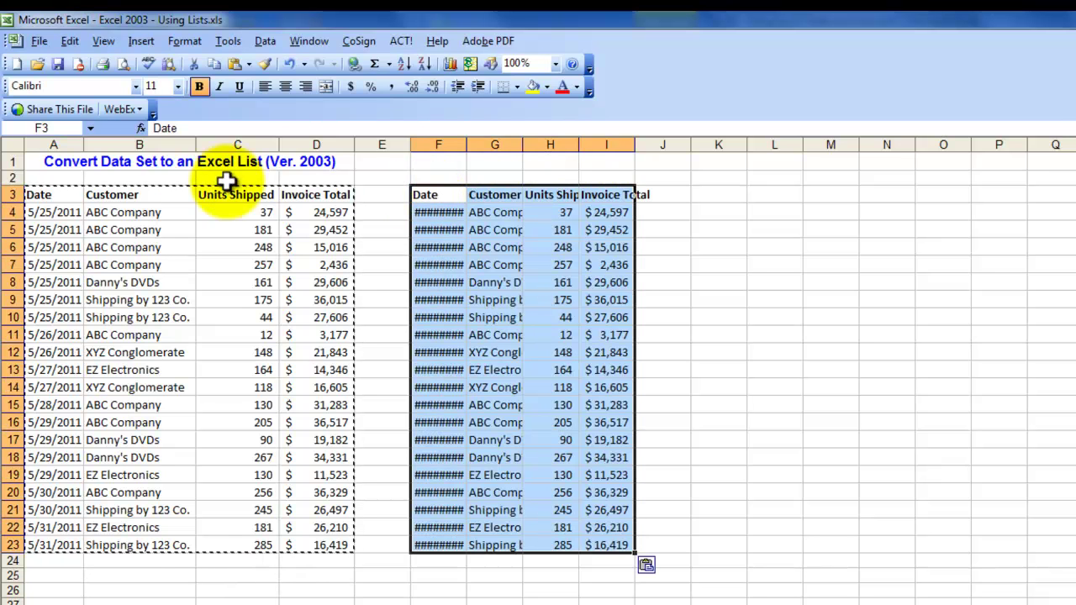
# Autofit all columns of the Excel 2003 worksheet to their contents.
pyautogui.click(10, 145)
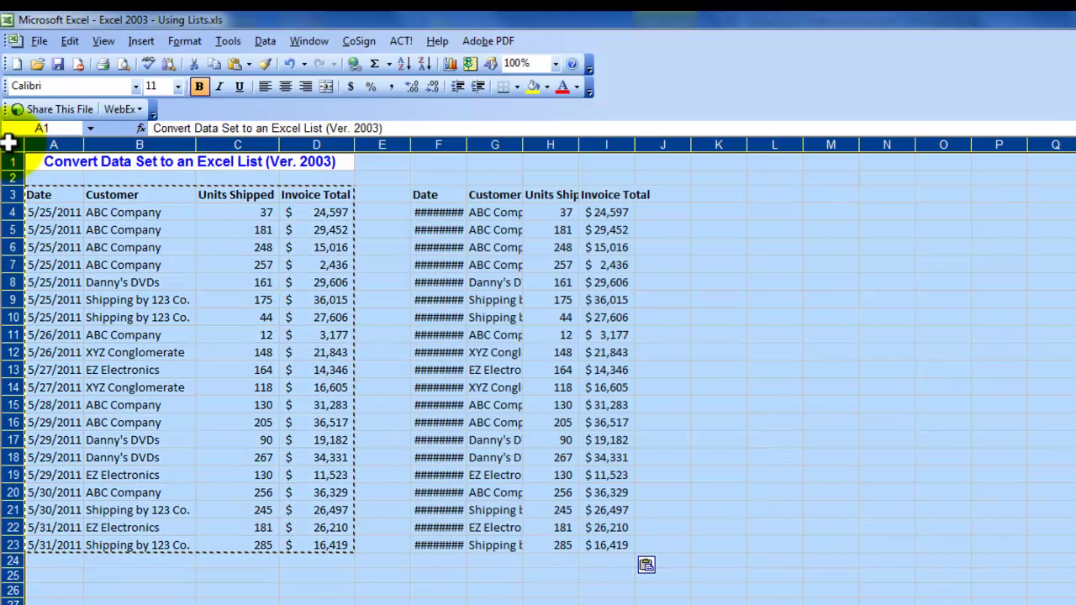
pyautogui.press('Escape')
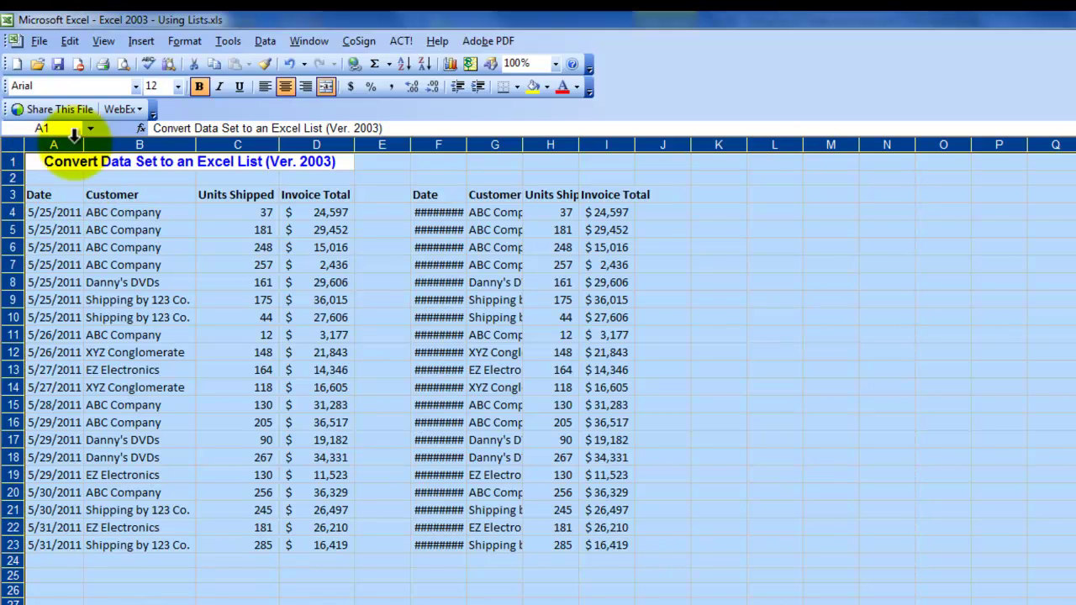
pyautogui.doubleClick(409, 145)
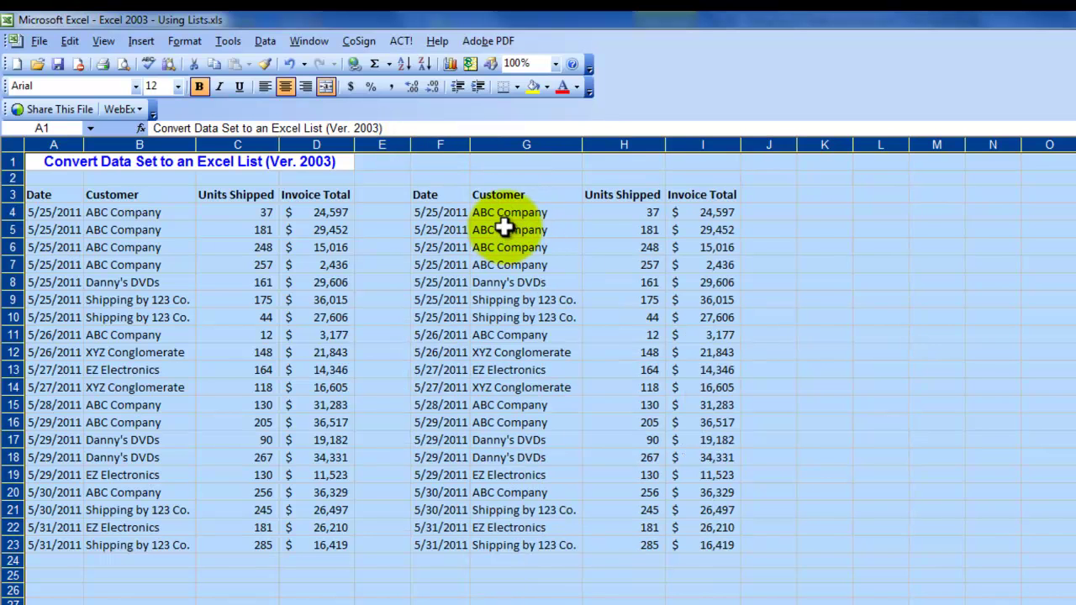
# Create an Excel list from the copied data set in F3:I23, with its first row as headers.
pyautogui.click(535, 233)
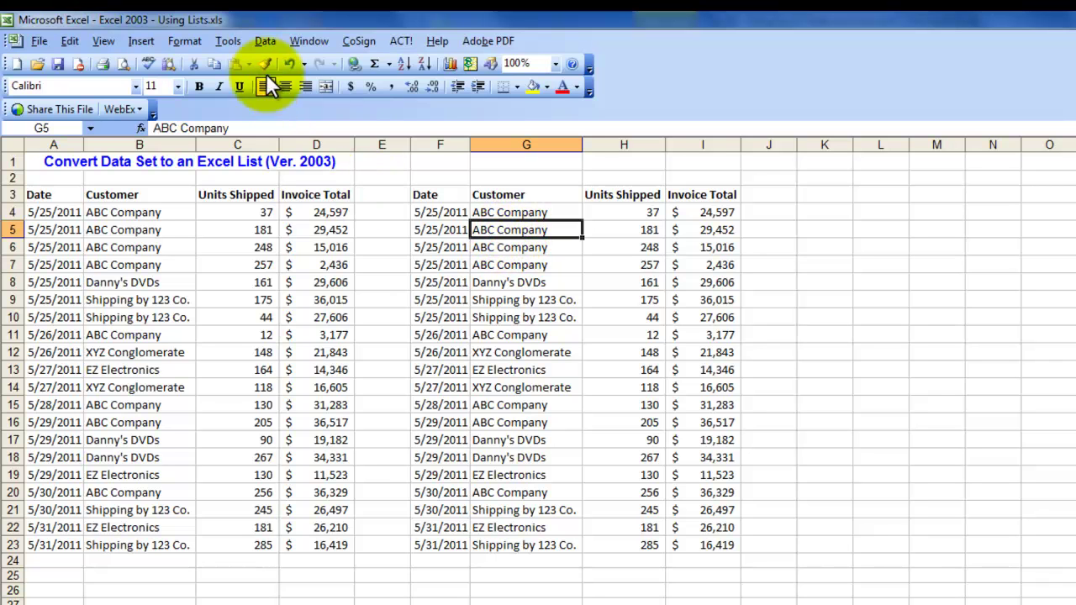
pyautogui.click(264, 40)
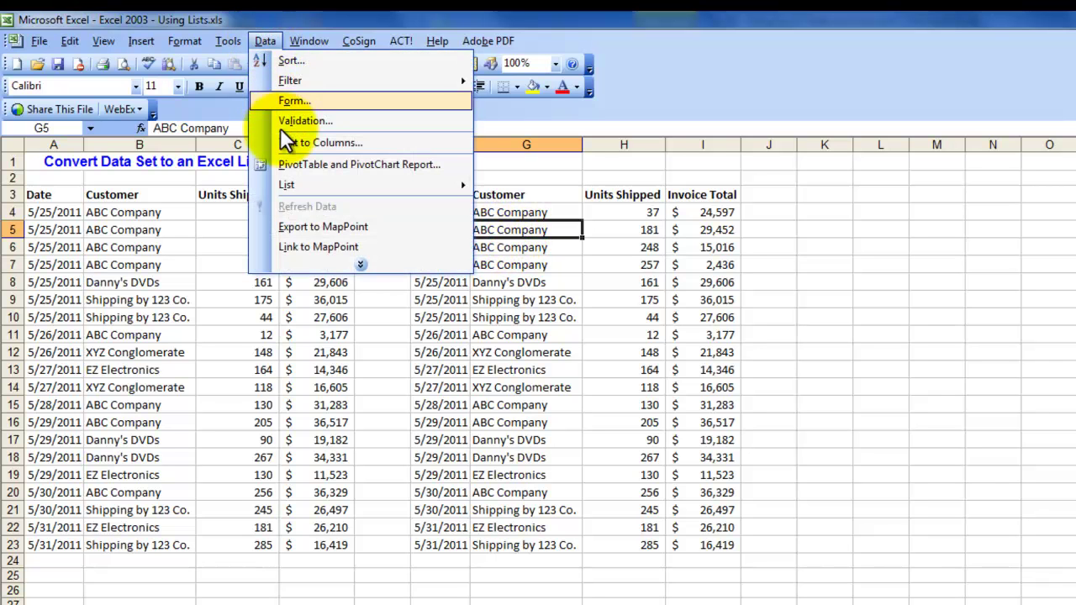
pyautogui.moveTo(288, 186)
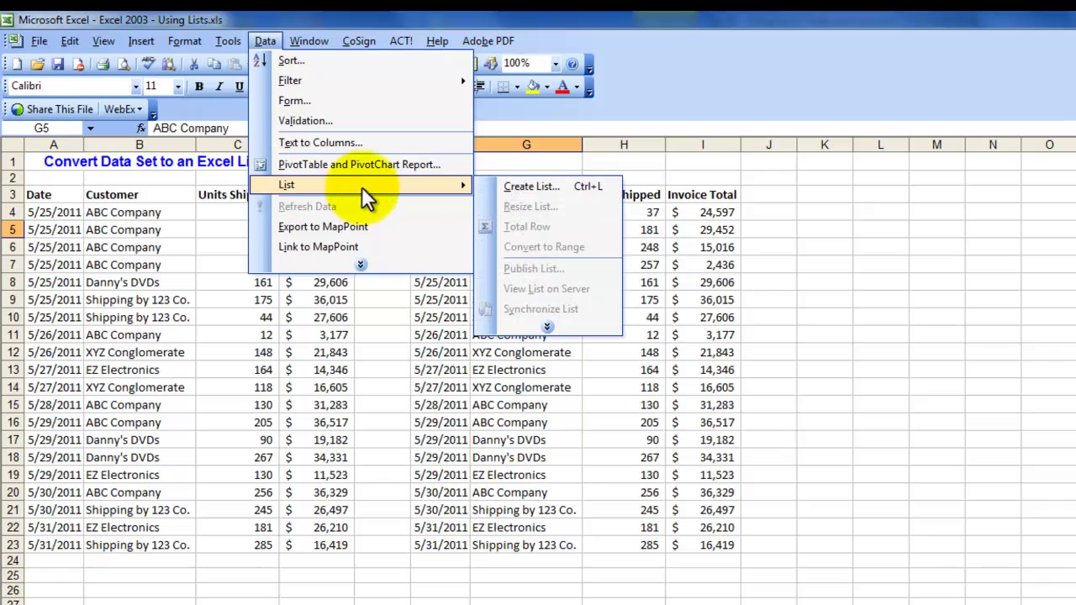
pyautogui.click(528, 186)
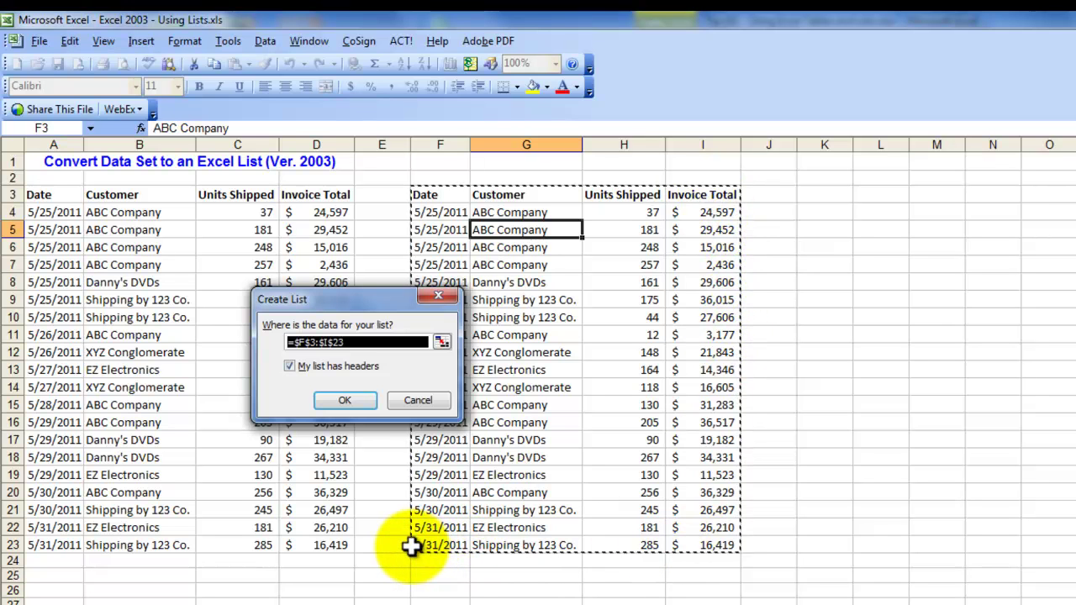
pyautogui.click(345, 400)
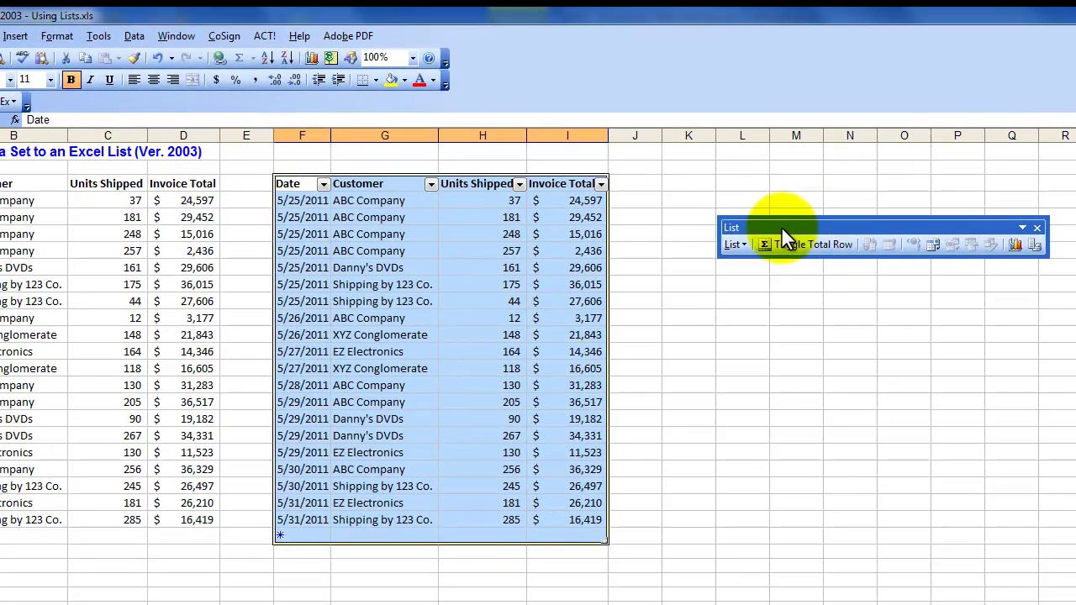
# Move the List toolbar beside the list, close it, and select a Units Shipped cell in the list.
pyautogui.moveTo(781, 225); pyautogui.dragTo(681, 238)
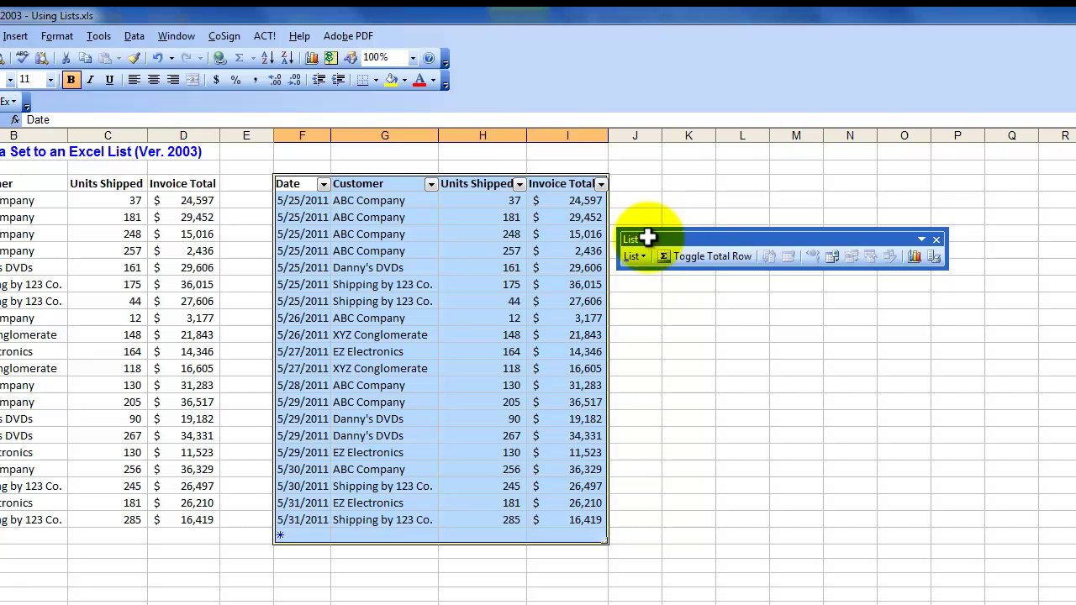
pyautogui.click(936, 240)
pyautogui.click(475, 279)
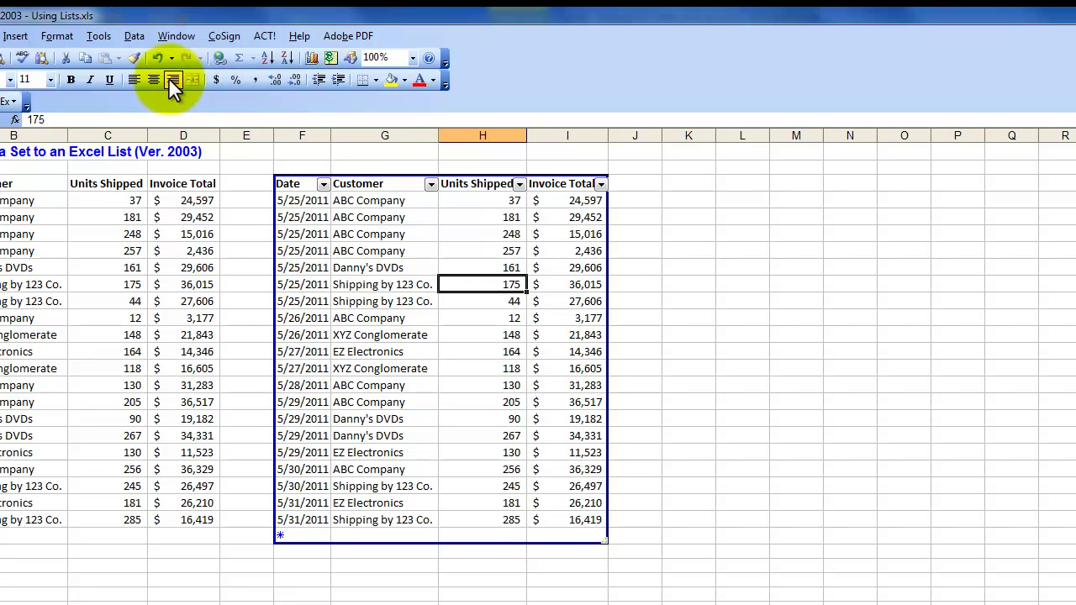
# Display the List toolbar again and reactivate the list from a cell in its Units Shipped column.
pyautogui.rightClick(235, 87)
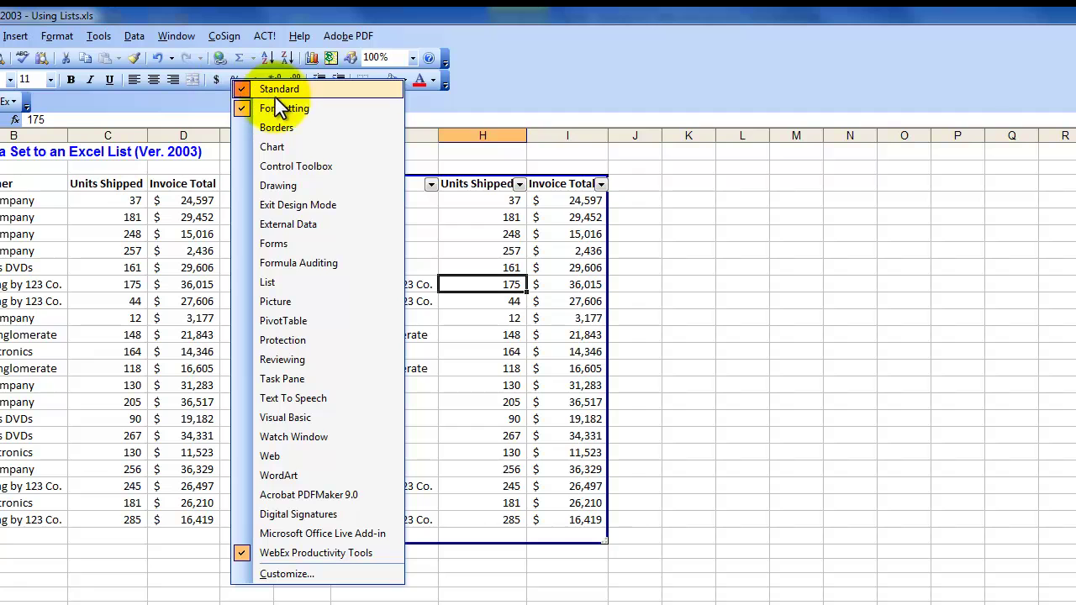
pyautogui.click(283, 282)
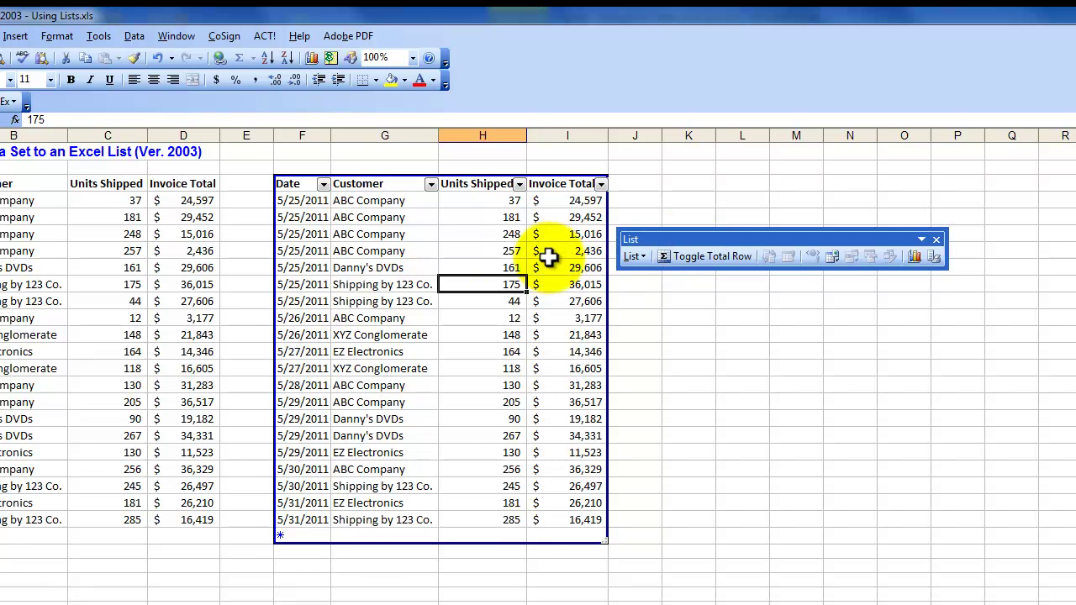
pyautogui.click(653, 299)
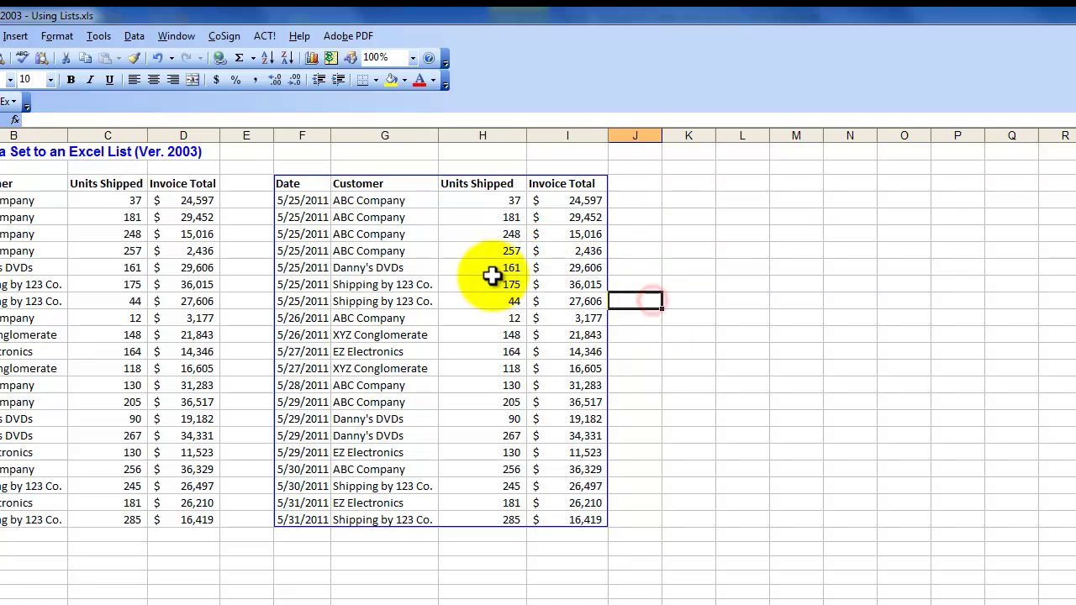
pyautogui.click(465, 271)
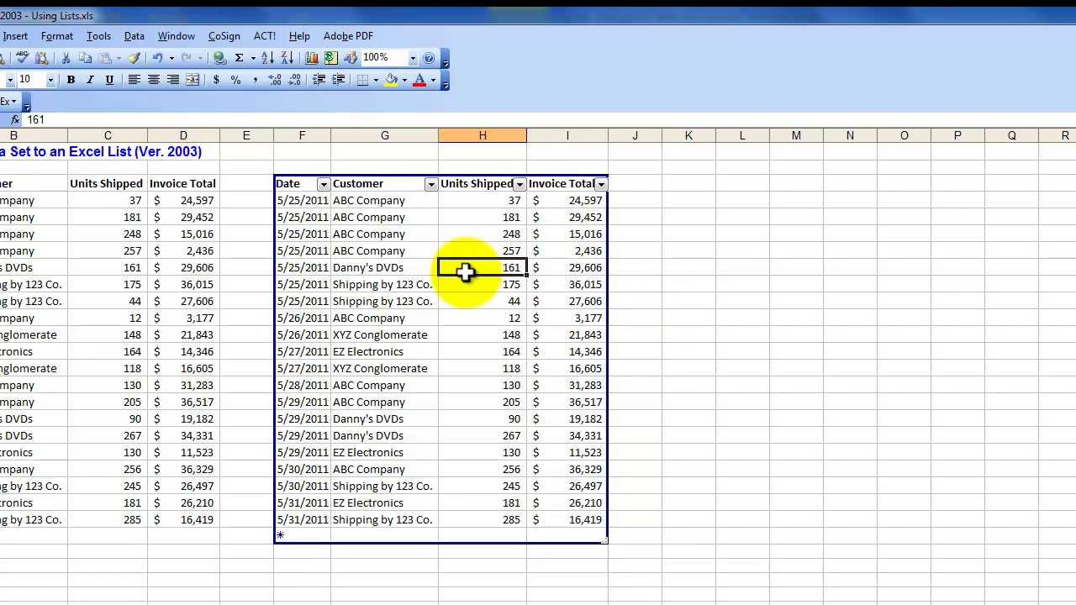
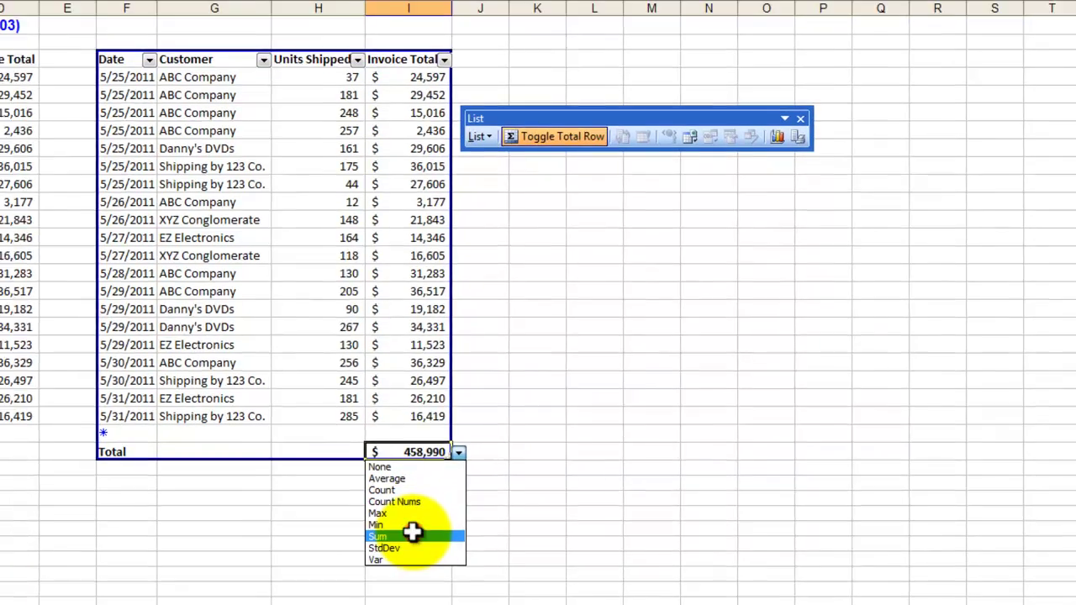
# Set the list's total row to Sum for the Invoice Total and Units Shipped columns.
pyautogui.click(389, 526)
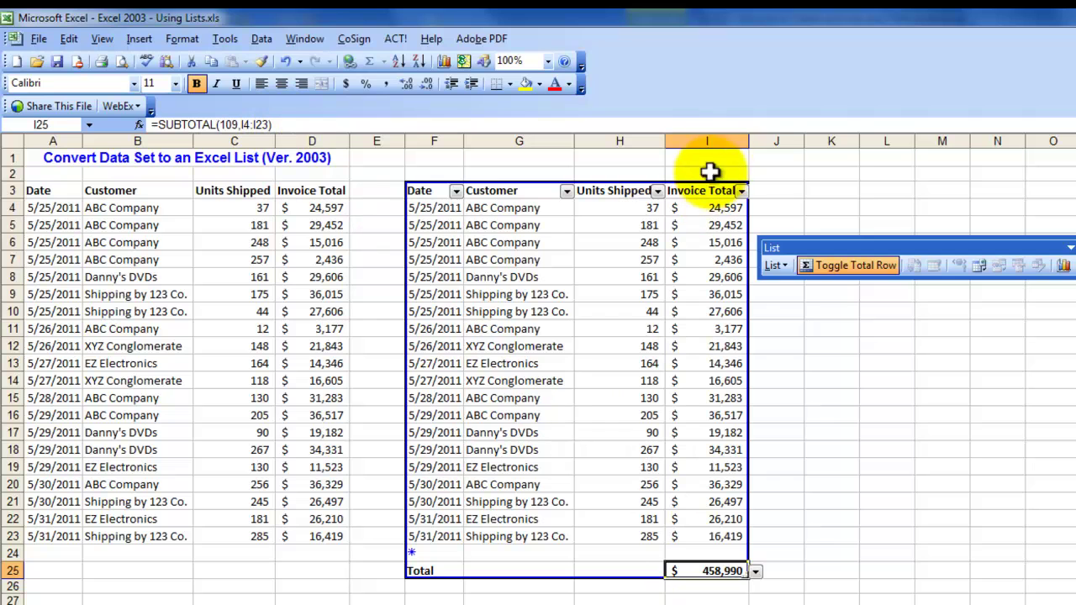
pyautogui.click(624, 570)
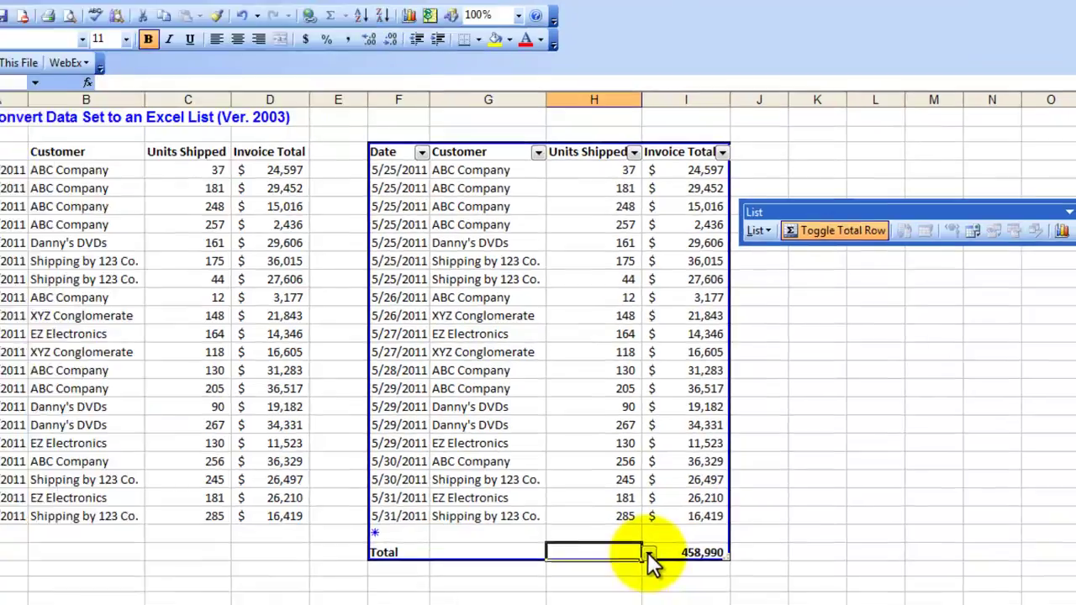
pyautogui.click(649, 553)
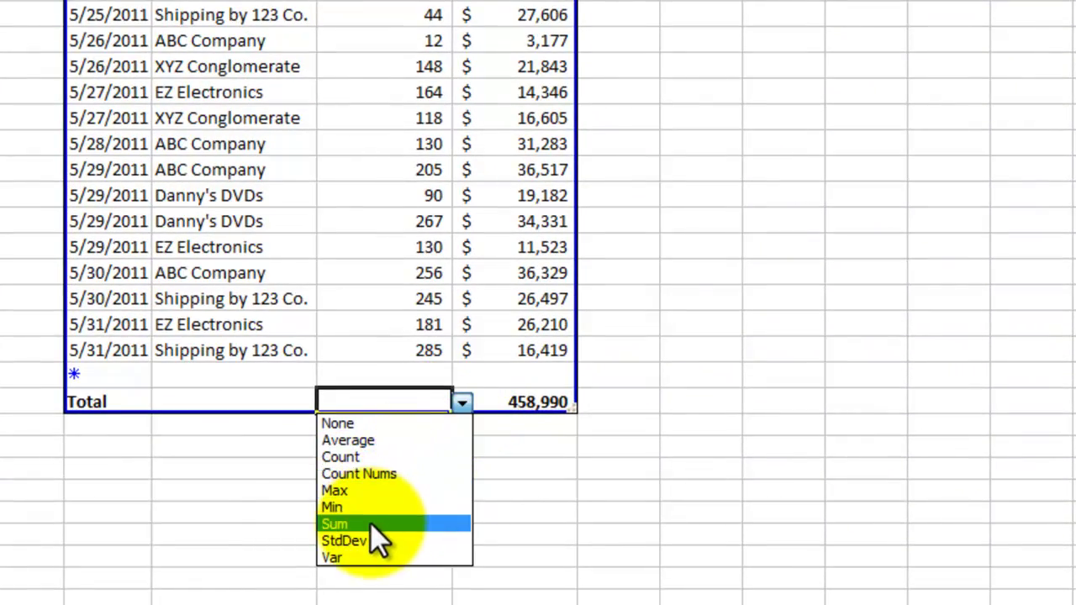
pyautogui.click(370, 523)
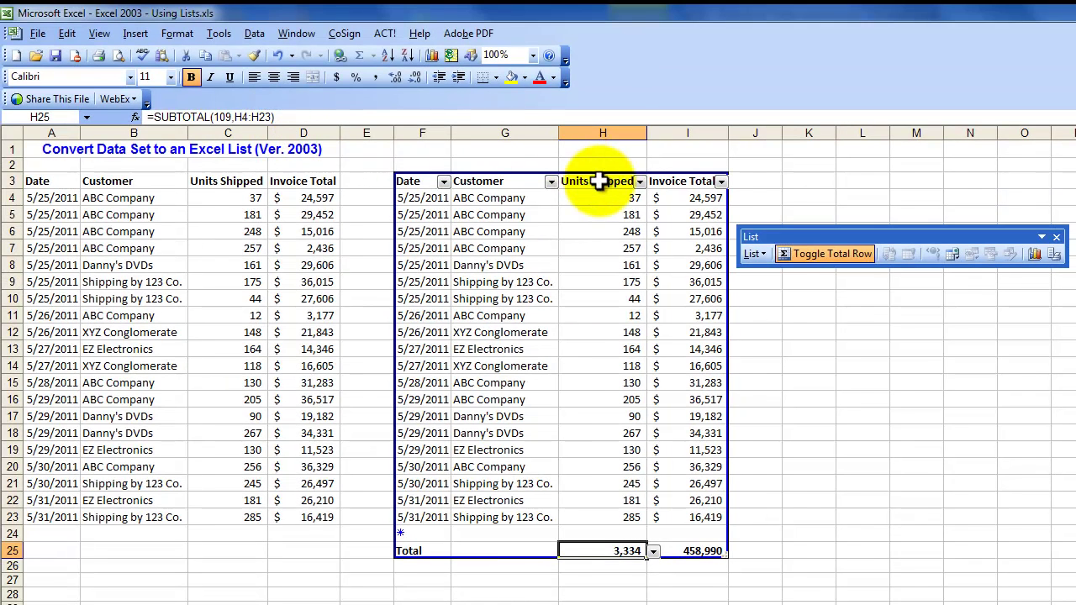
# Set the total row function of the list's Customer column to Count.
pyautogui.click(492, 551)
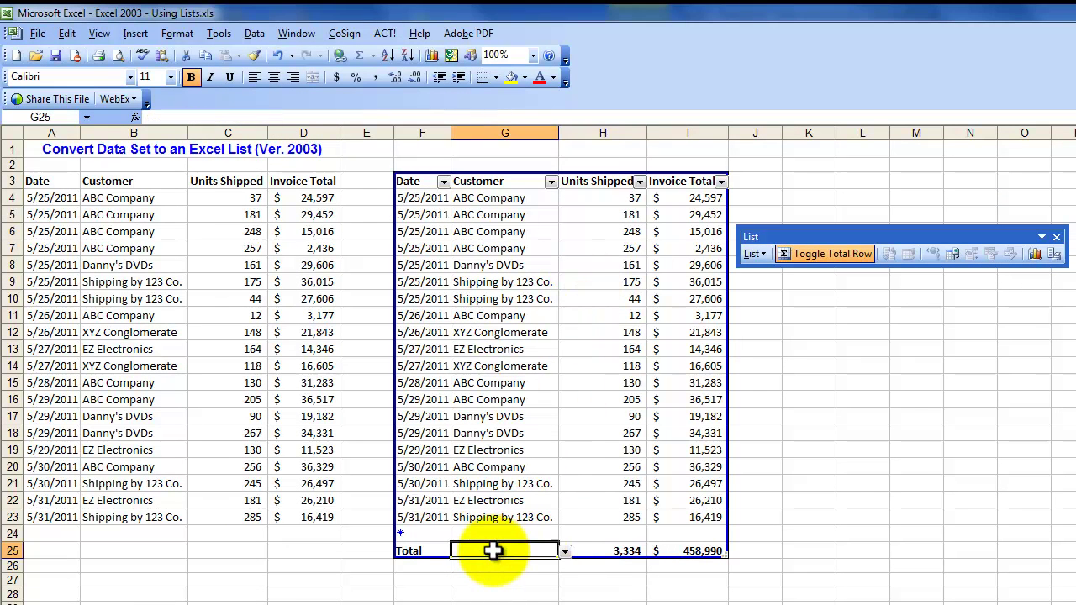
pyautogui.click(565, 551)
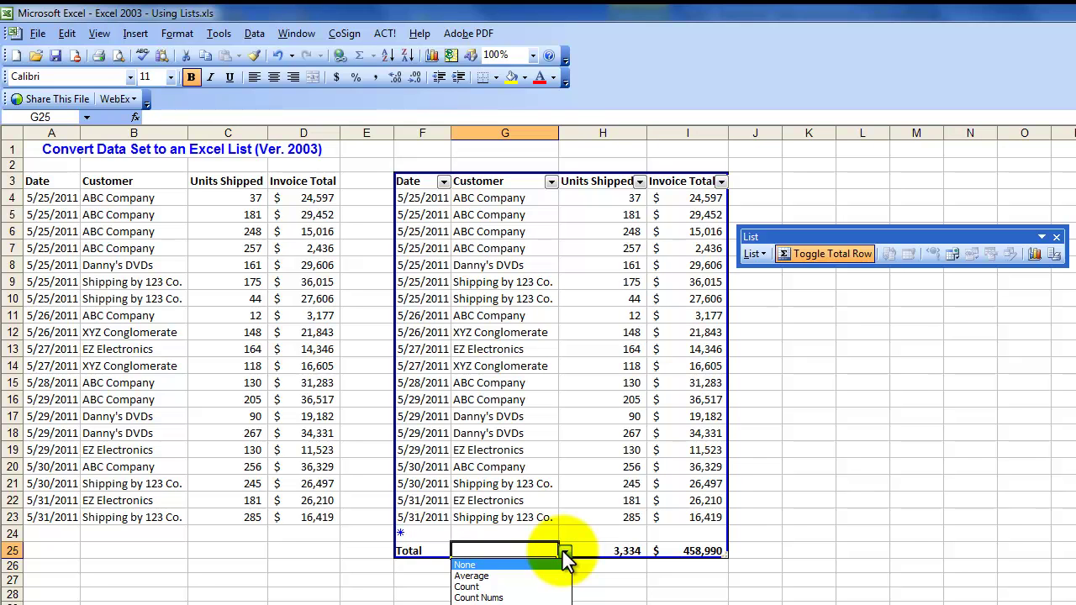
pyautogui.click(523, 588)
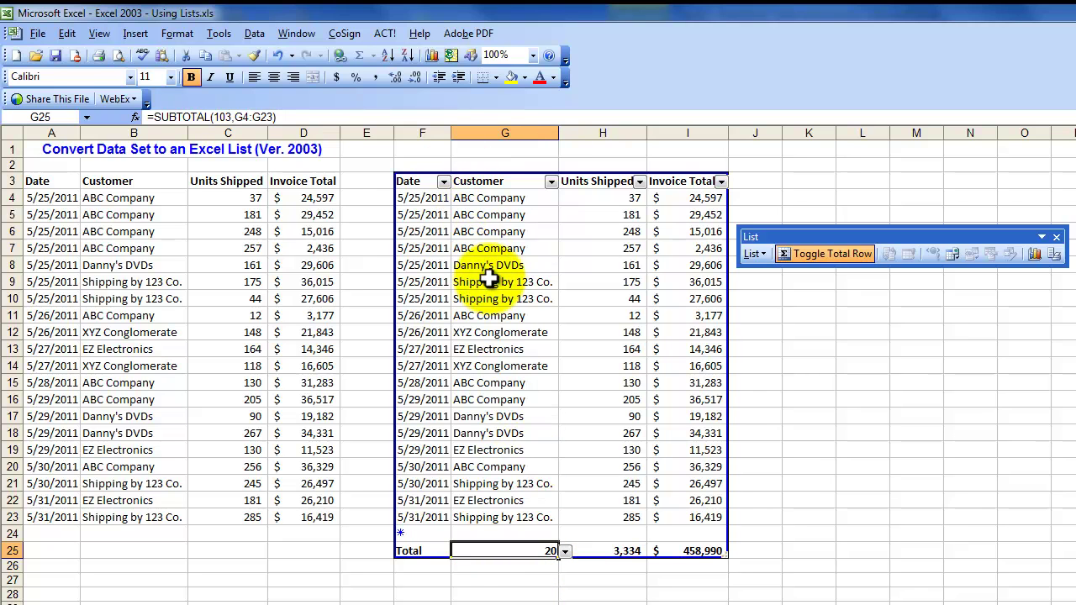
# Filter the list's Customer column to ABC Company and select the Units Shipped total.
pyautogui.click(550, 183)
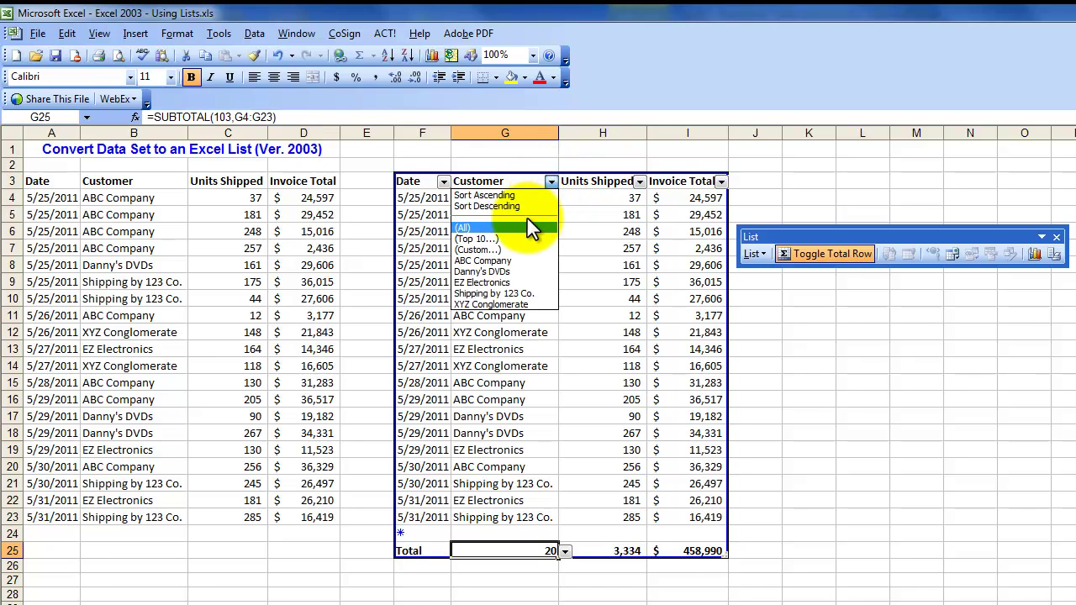
pyautogui.click(510, 261)
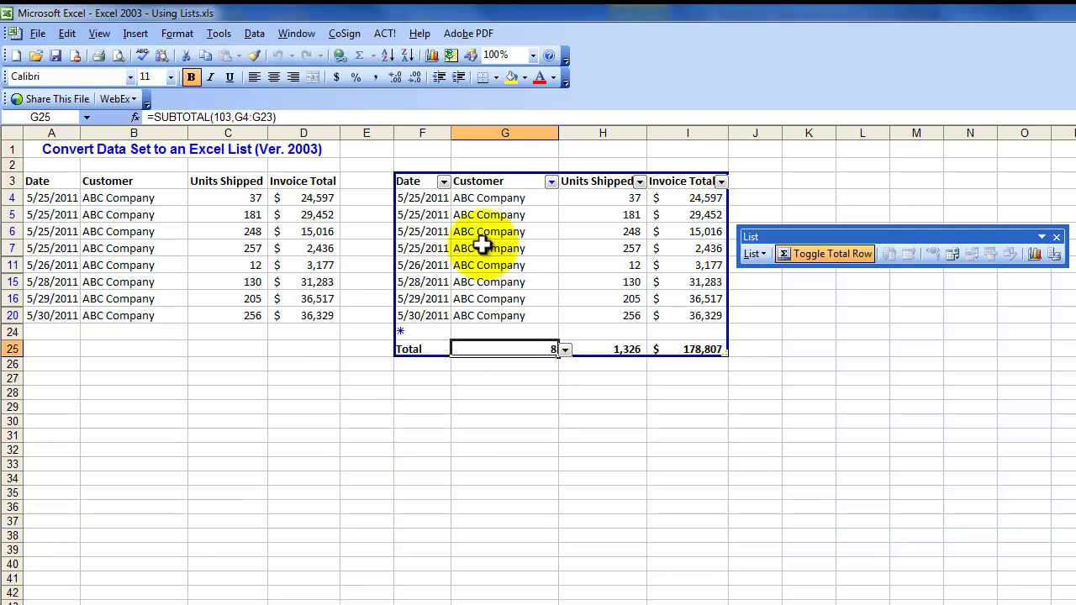
pyautogui.click(626, 349)
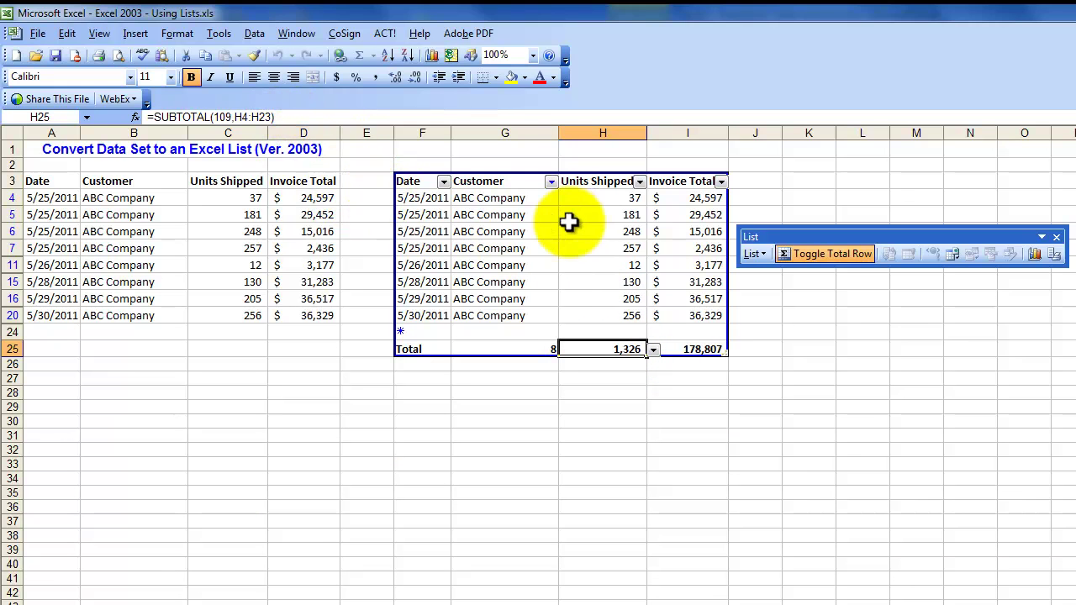
# Show all customers in the list again and turn off its total row.
pyautogui.click(550, 181)
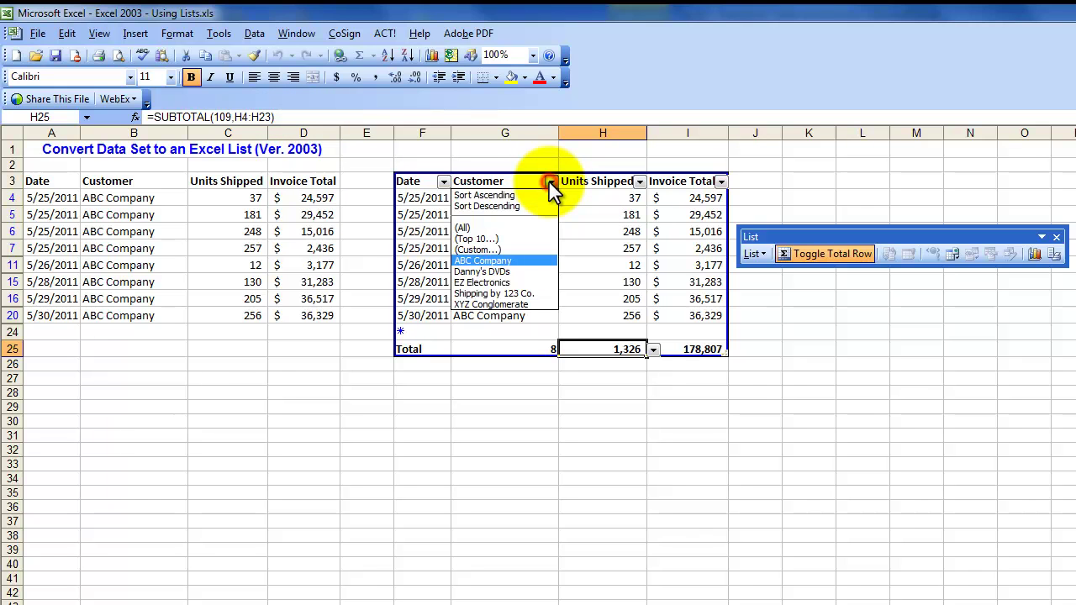
pyautogui.click(490, 226)
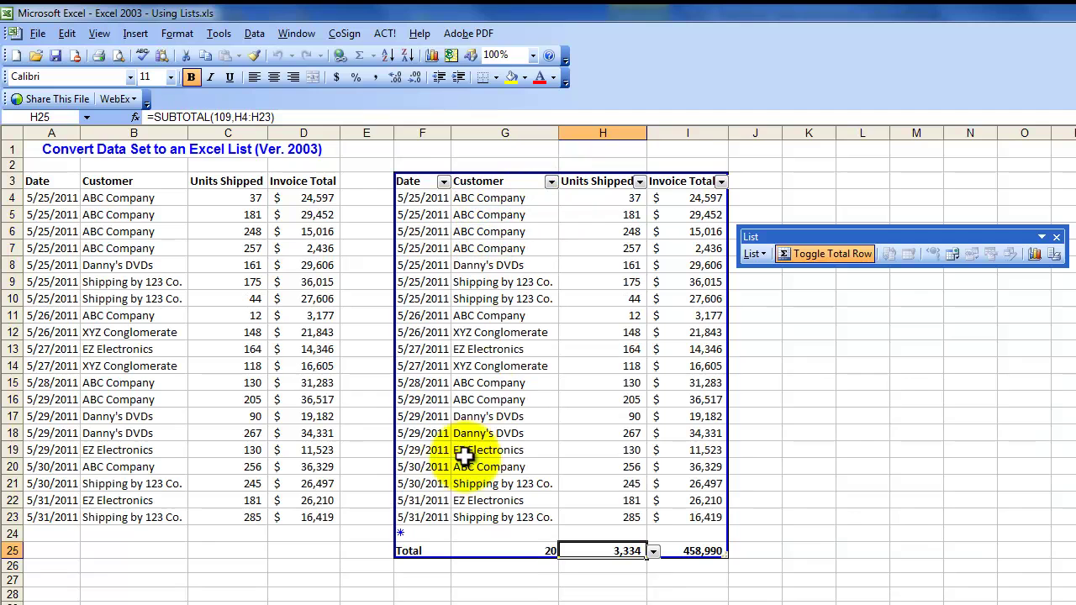
pyautogui.click(824, 251)
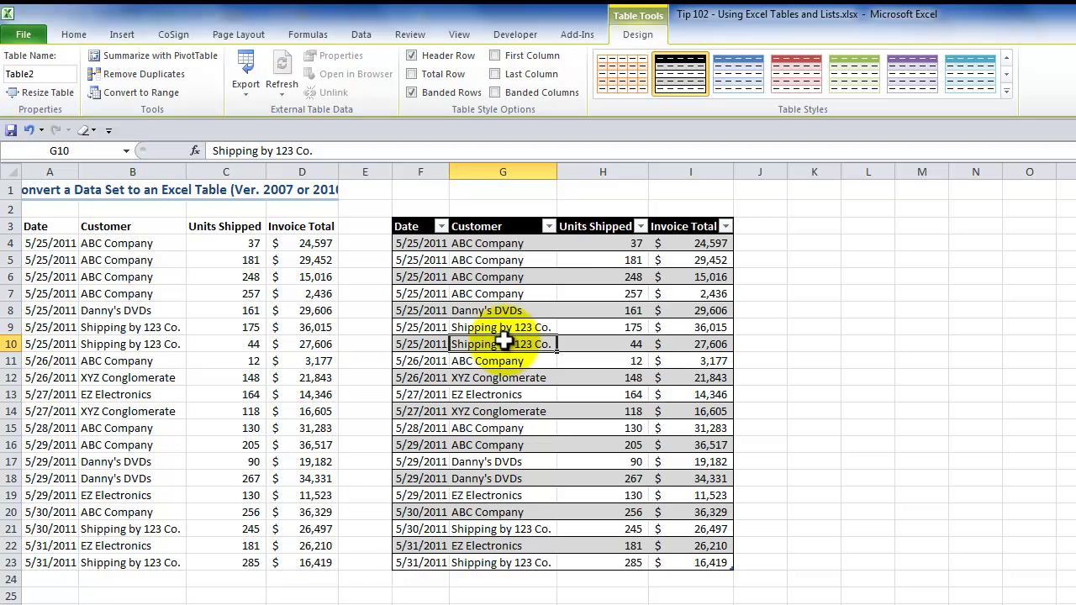
# In the Excel 2010 workbook, filter the table's Customer column to show only ABC Company.
pyautogui.click(508, 243)
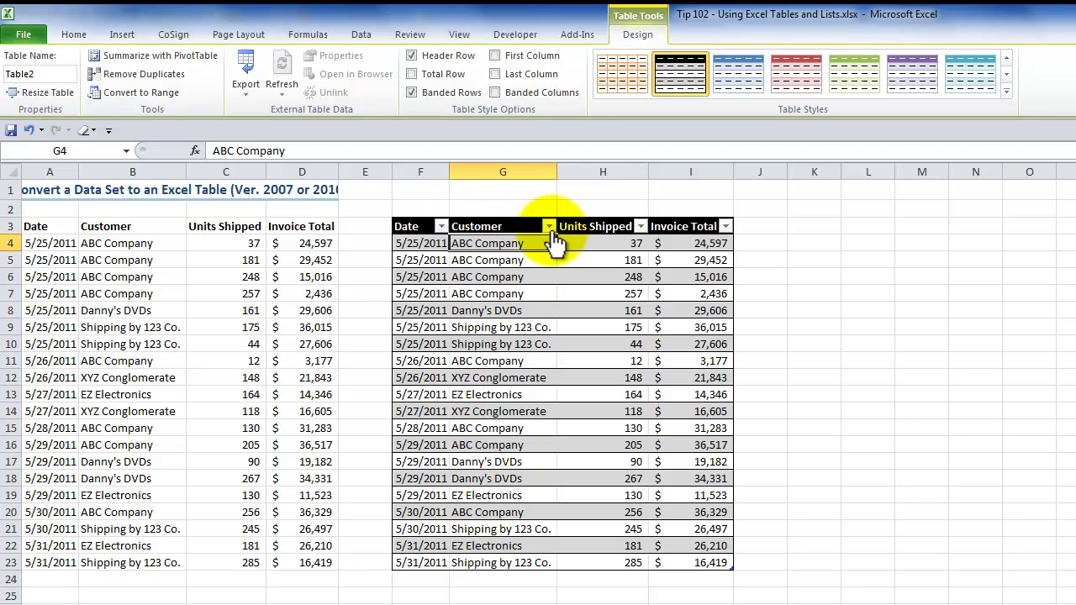
pyautogui.click(549, 226)
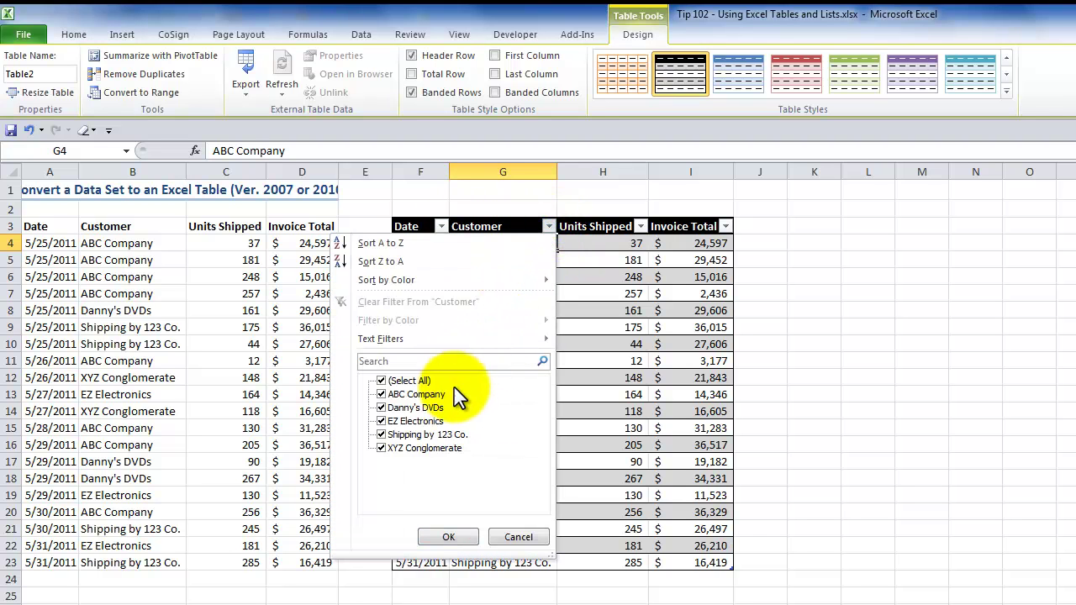
pyautogui.click(380, 381)
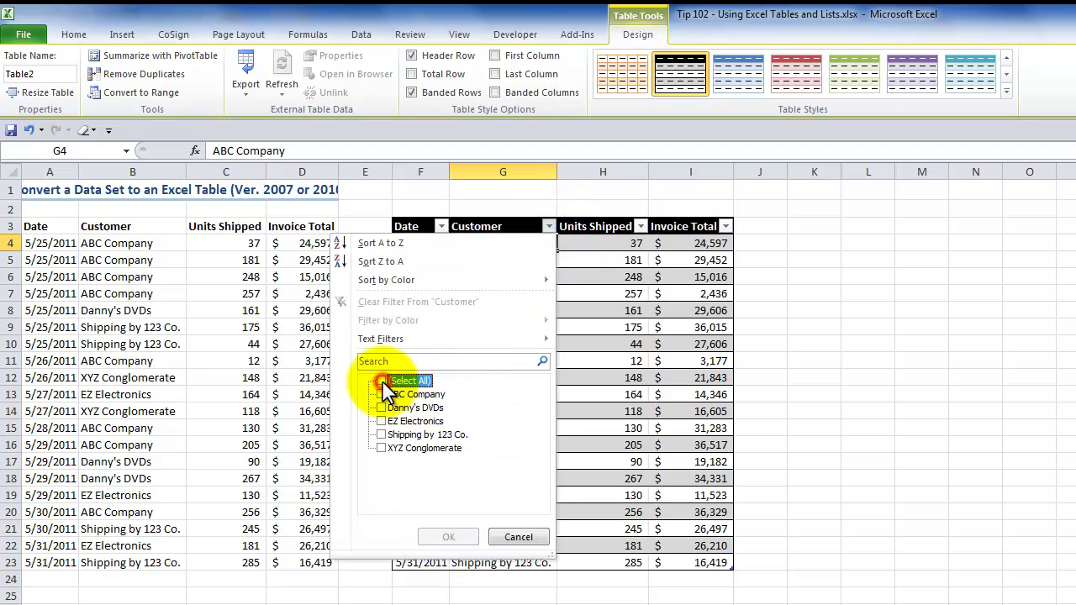
pyautogui.click(381, 395)
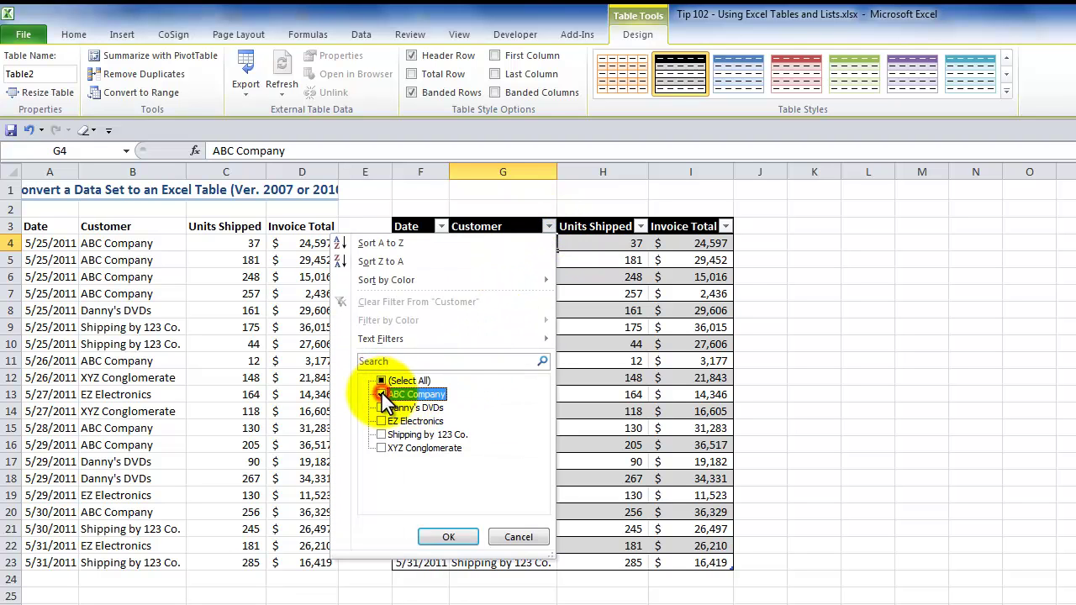
pyautogui.click(448, 538)
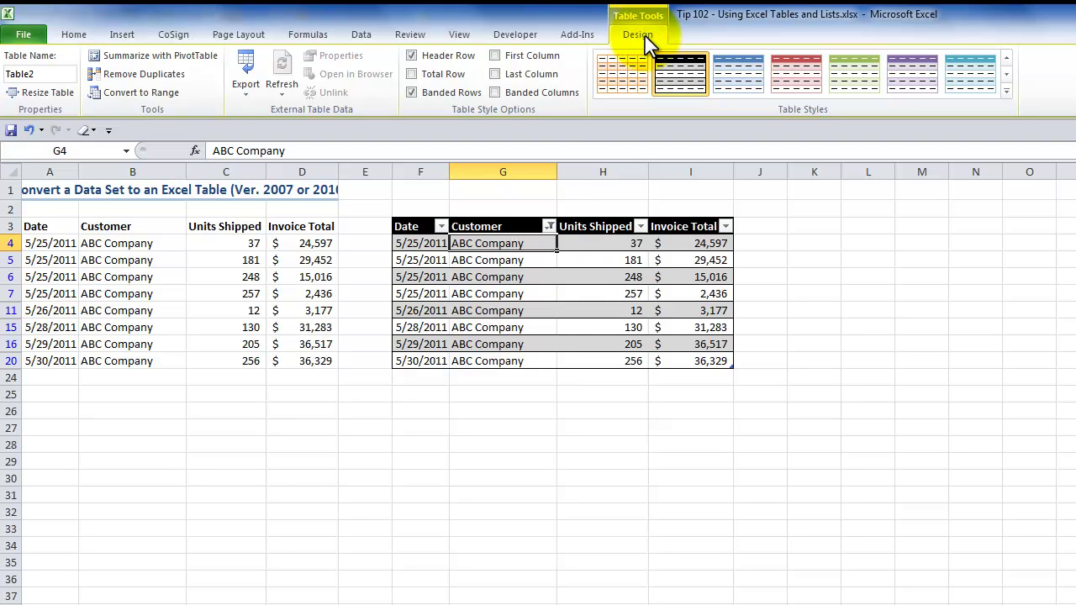
# Add a total row to the table and set its Units Shipped total to Sum.
pyautogui.click(410, 75)
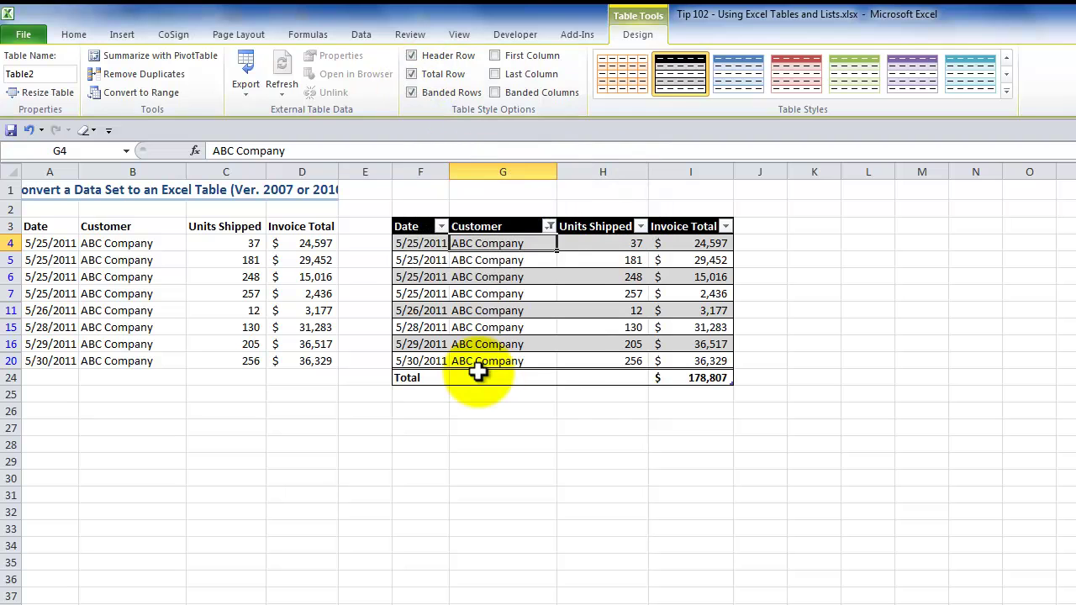
pyautogui.click(630, 378)
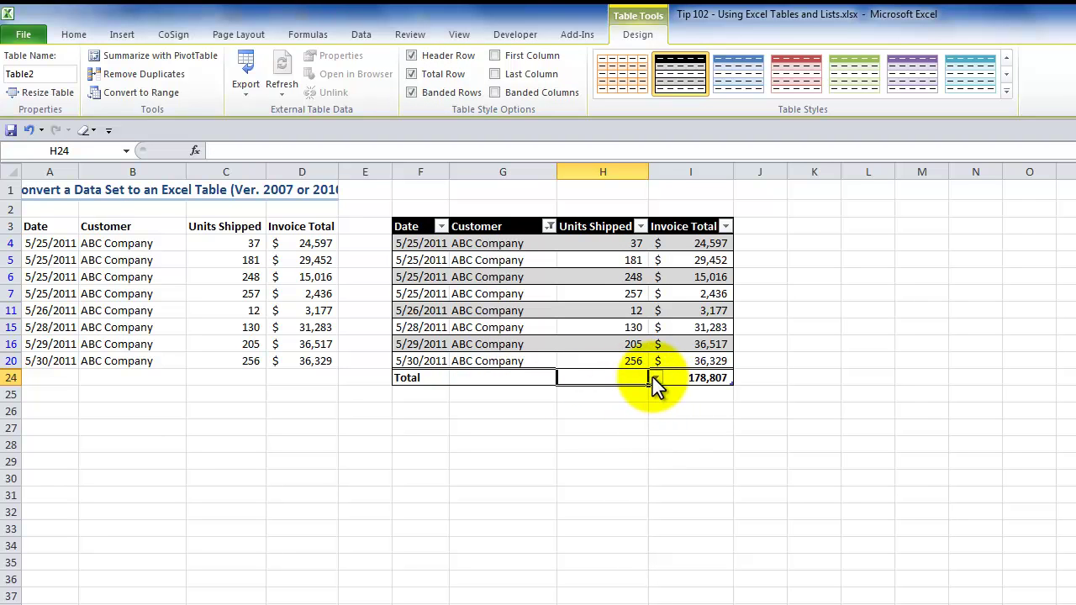
pyautogui.click(654, 377)
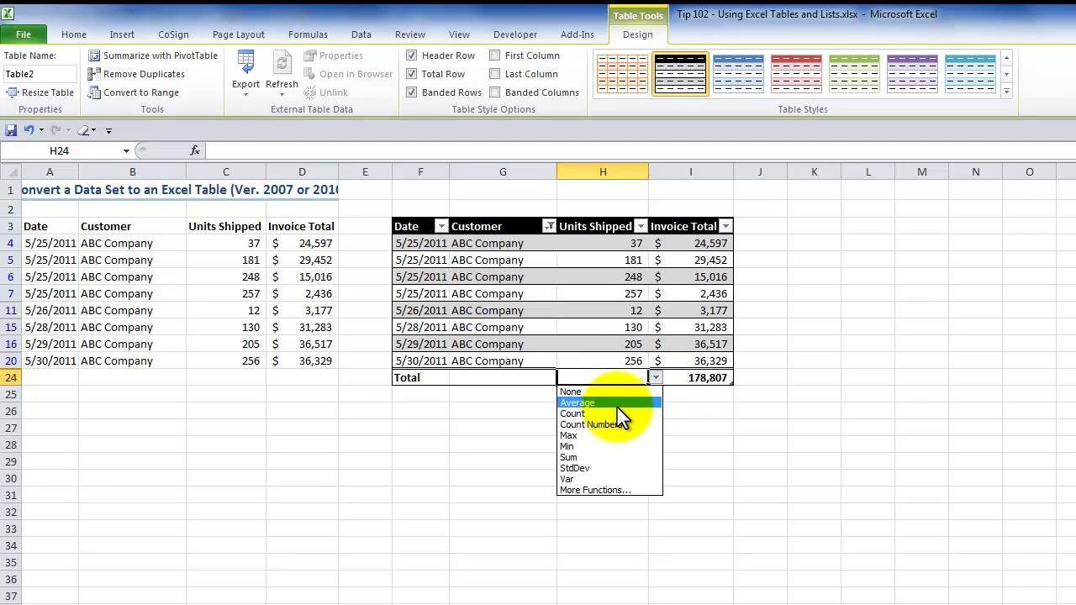
pyautogui.click(593, 458)
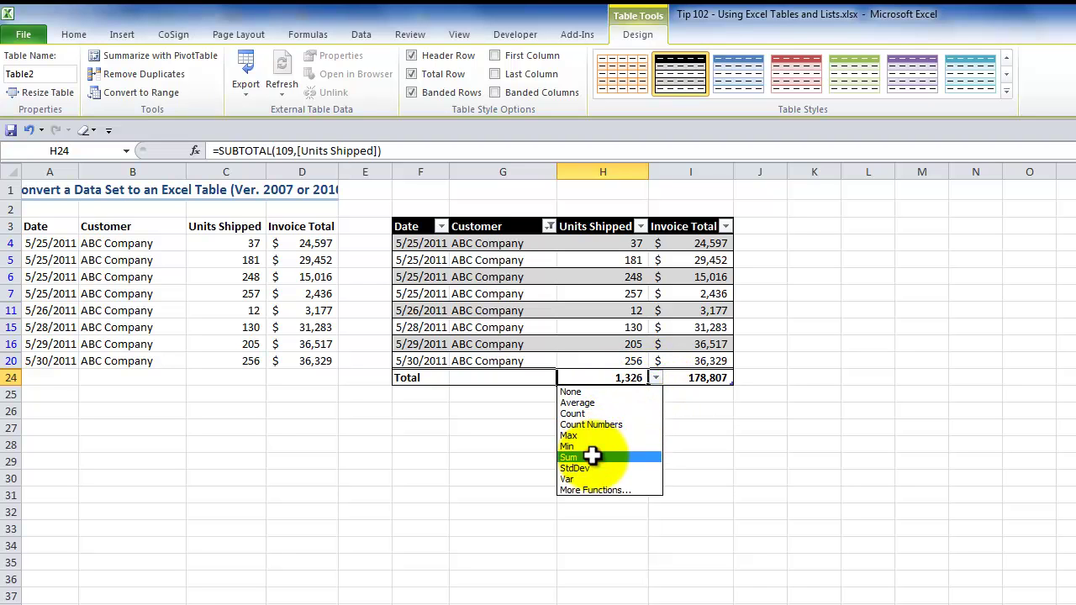
# Set the Customer column's summary function in the table's total row to Count.
pyautogui.click(517, 378)
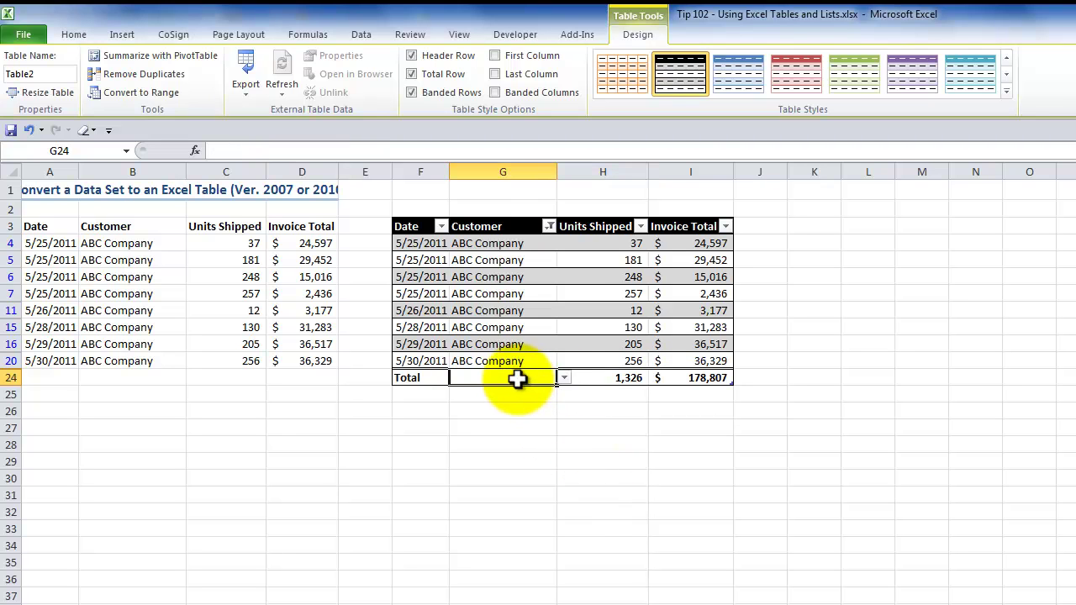
pyautogui.click(563, 377)
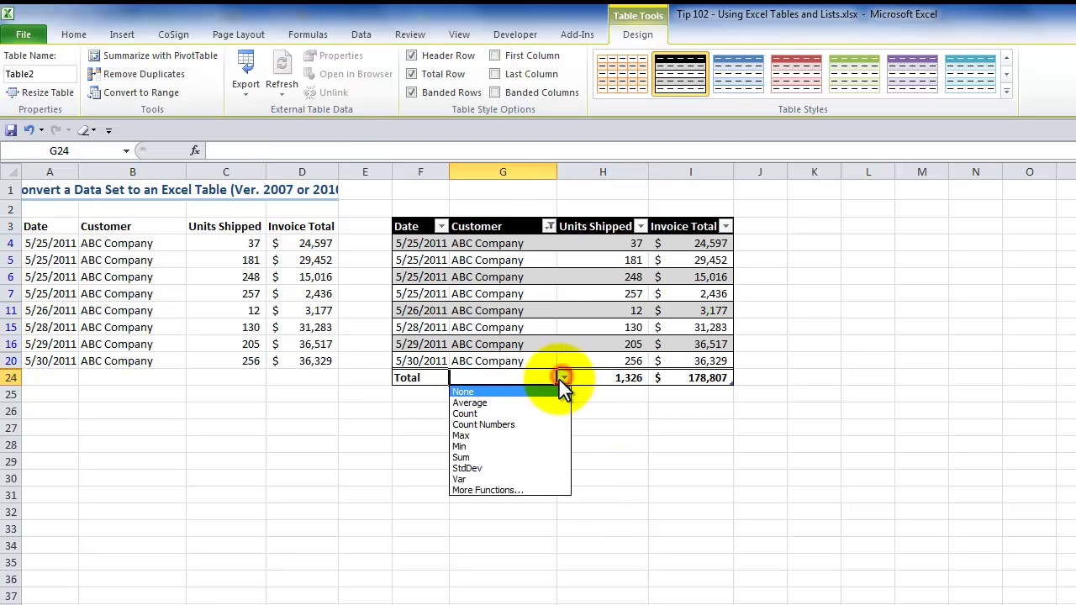
pyautogui.click(510, 414)
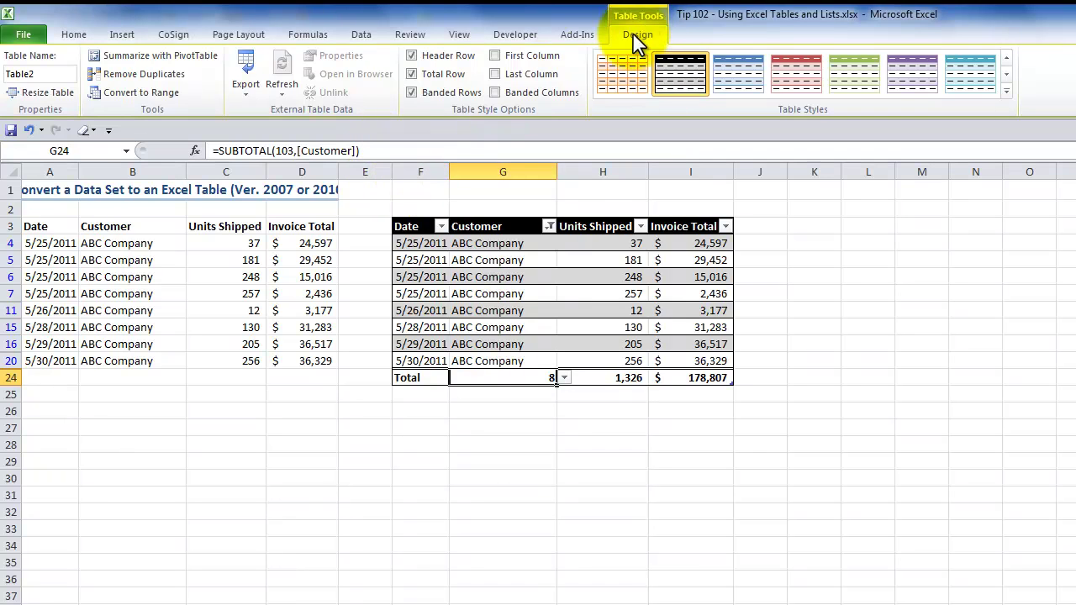
# Rename the table as DR.
pyautogui.click(46, 74)
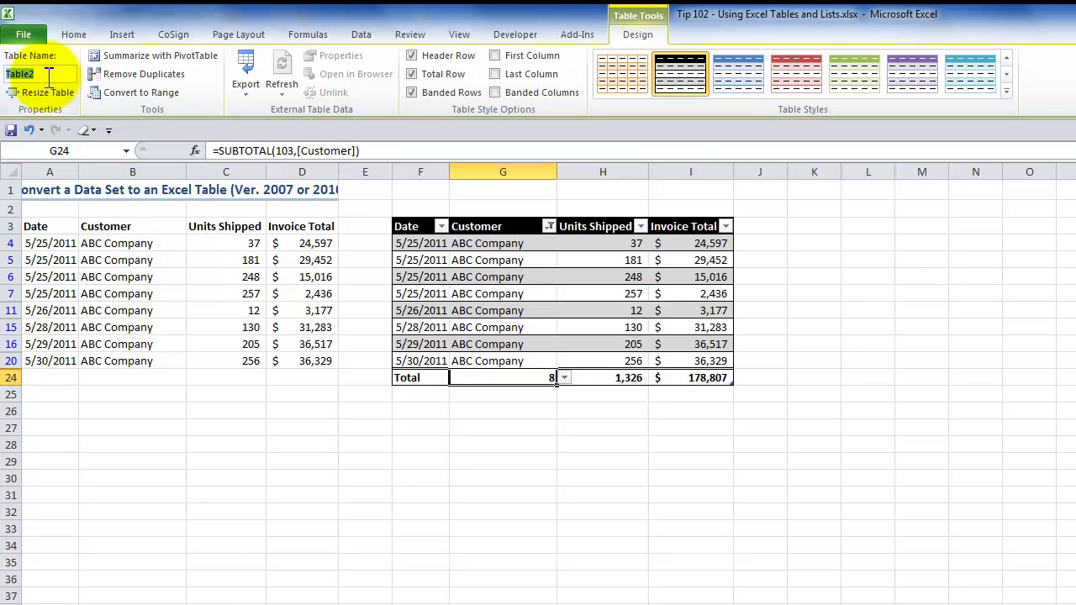
pyautogui.write('D')
pyautogui.click(478, 279)
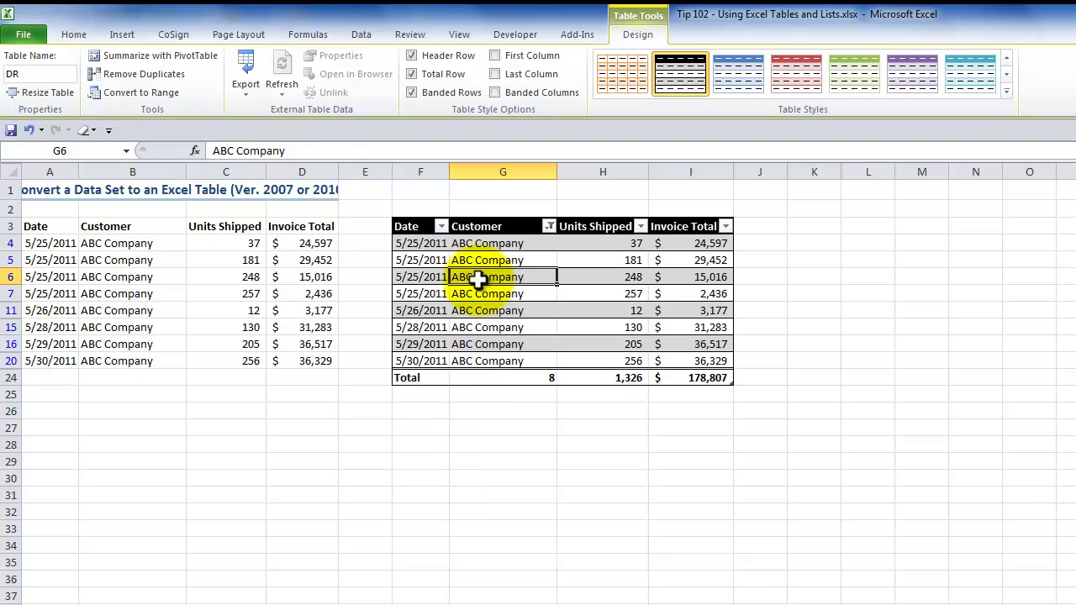
# Clear the filter from the table's Customer column.
pyautogui.click(548, 226)
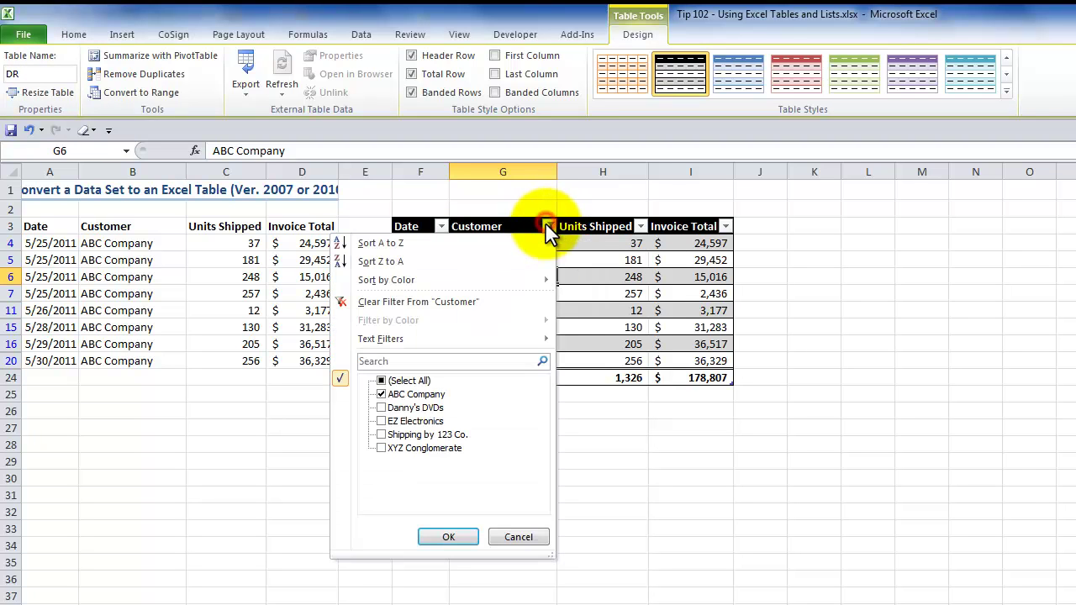
pyautogui.click(467, 301)
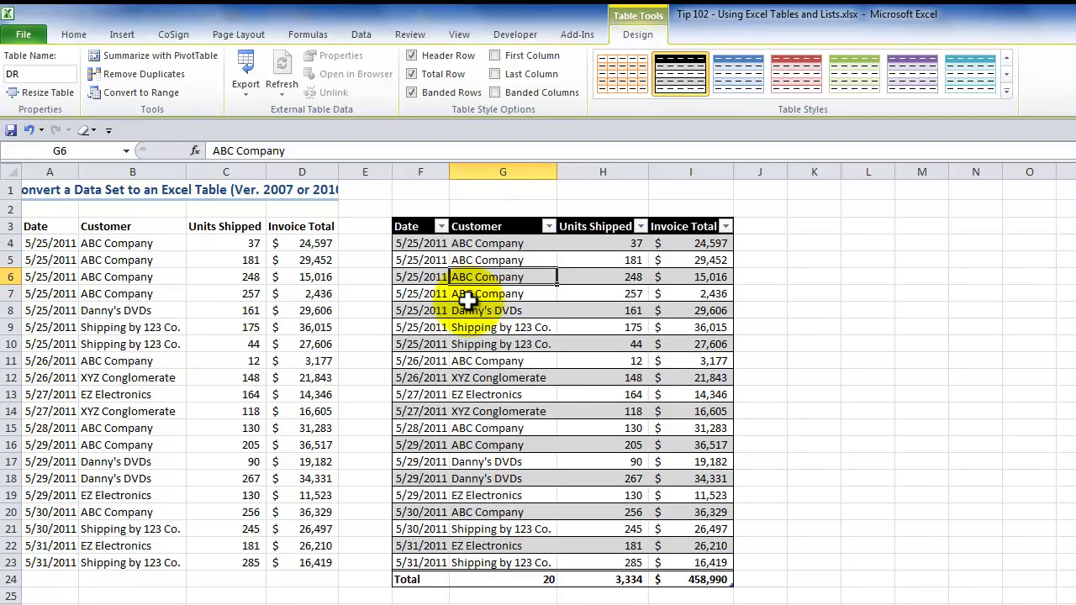
pyautogui.click(473, 411)
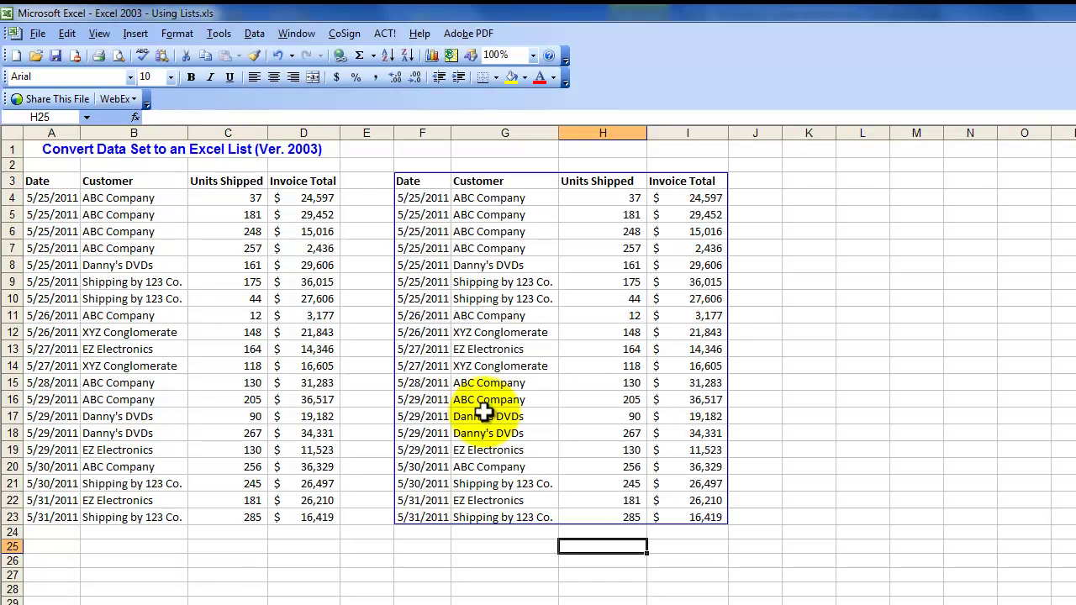
# In the Excel 2003 workbook, select the list's blank entry cell F24 and check the column headings on the June data sheet.
pyautogui.click(473, 365)
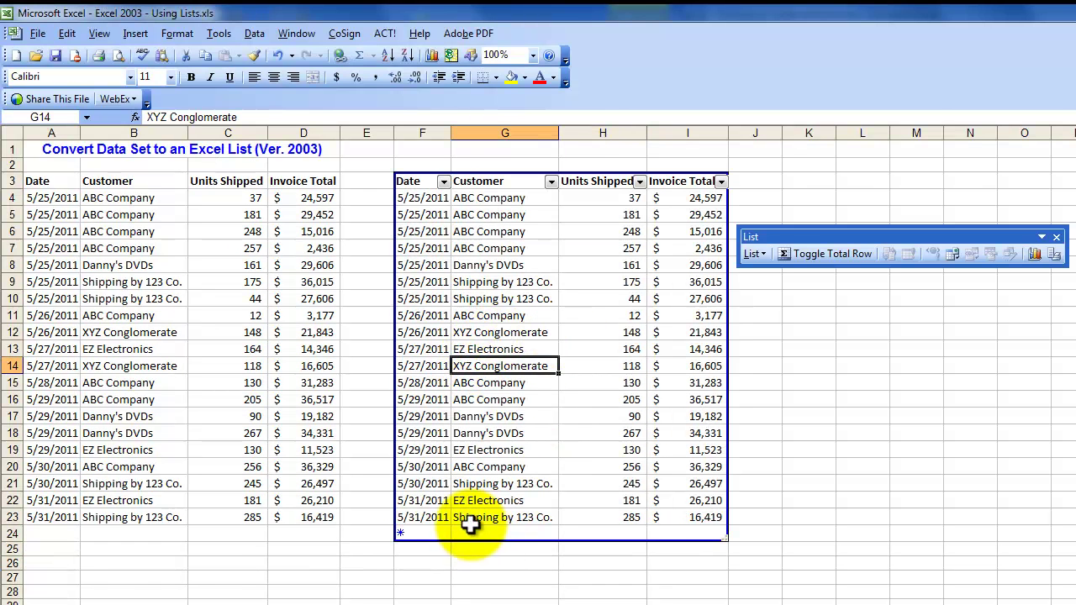
pyautogui.click(415, 533)
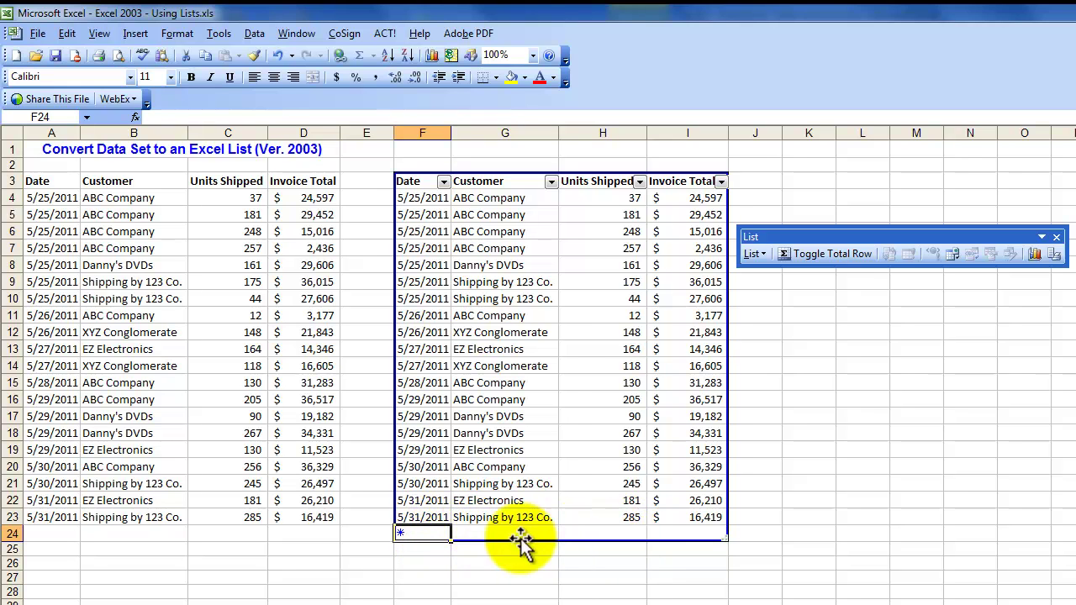
pyautogui.hotkey('ctrl', 'pagedown')
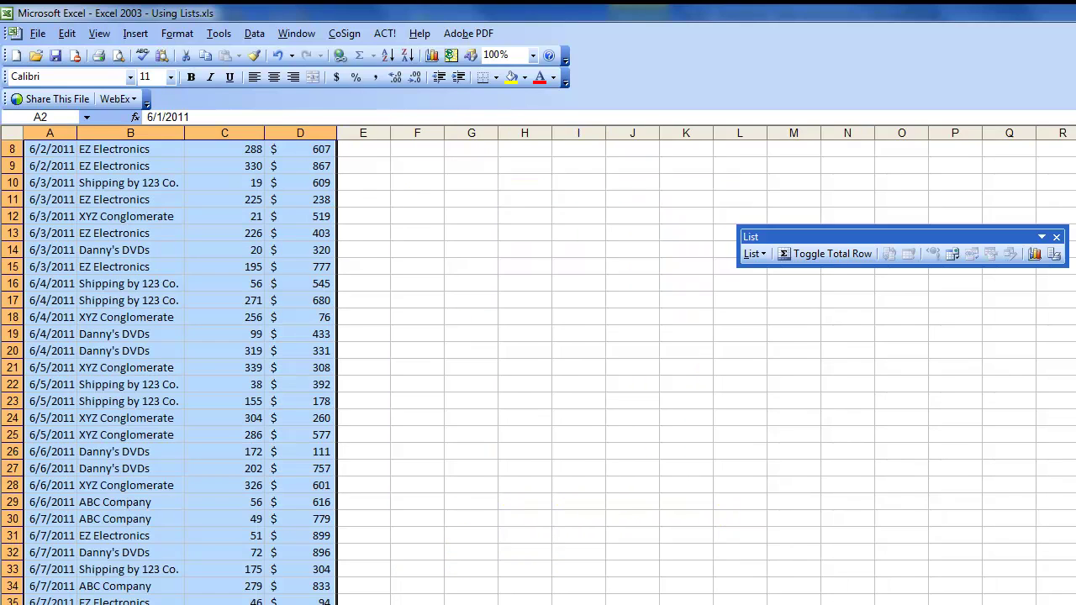
pyautogui.click(56, 149)
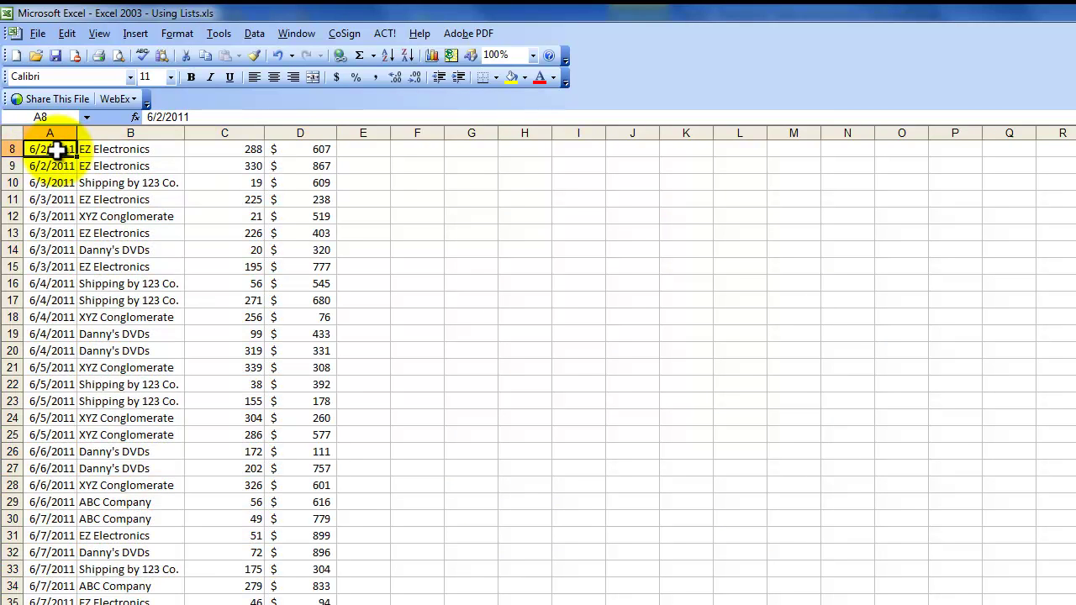
pyautogui.hotkey('ctrl', 'Home')
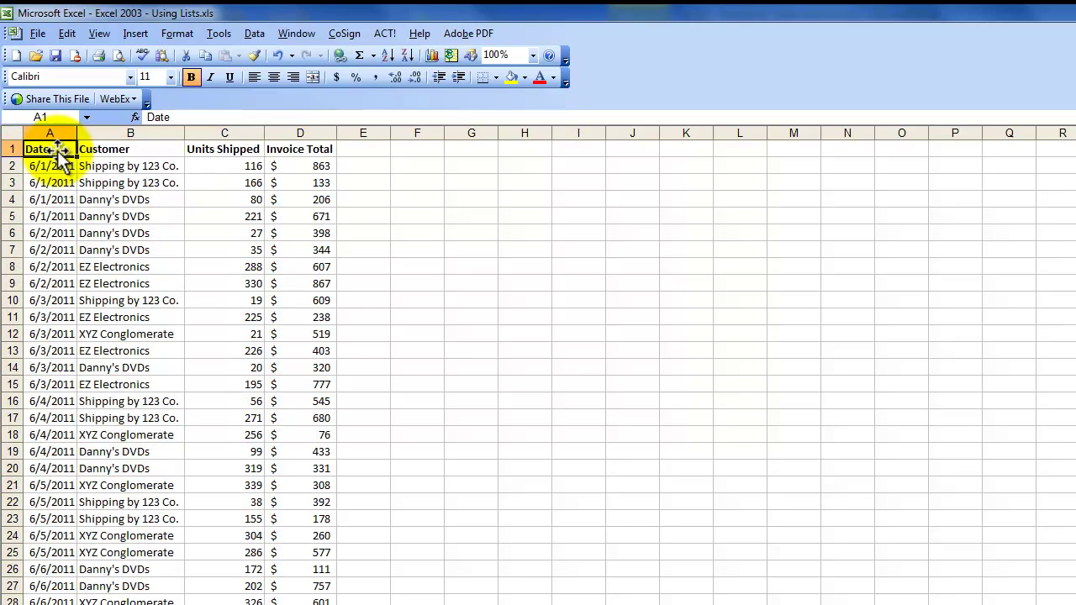
pyautogui.press('Down')
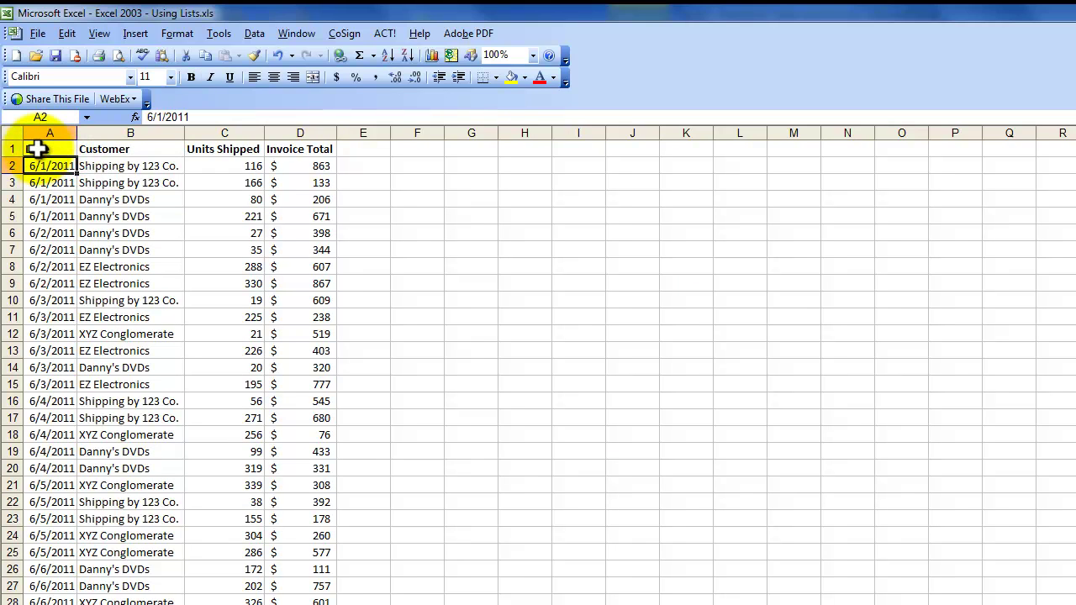
pyautogui.click(38, 148)
pyautogui.moveTo(71, 148); pyautogui.dragTo(295, 141)
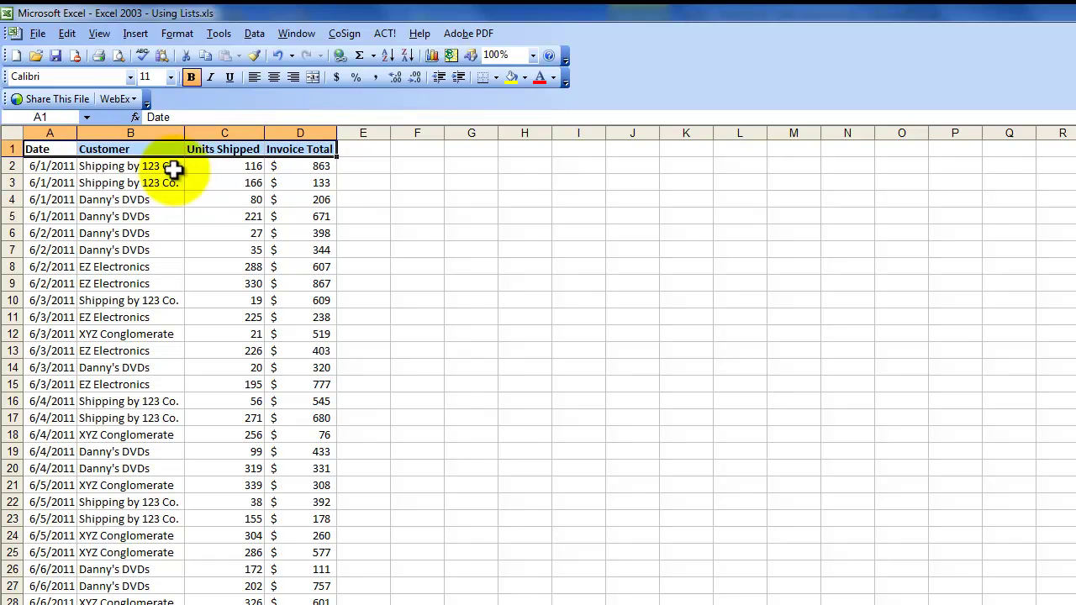
# Copy all June records without their headings and paste them into the list's blank entry row at F24.
pyautogui.click(57, 166)
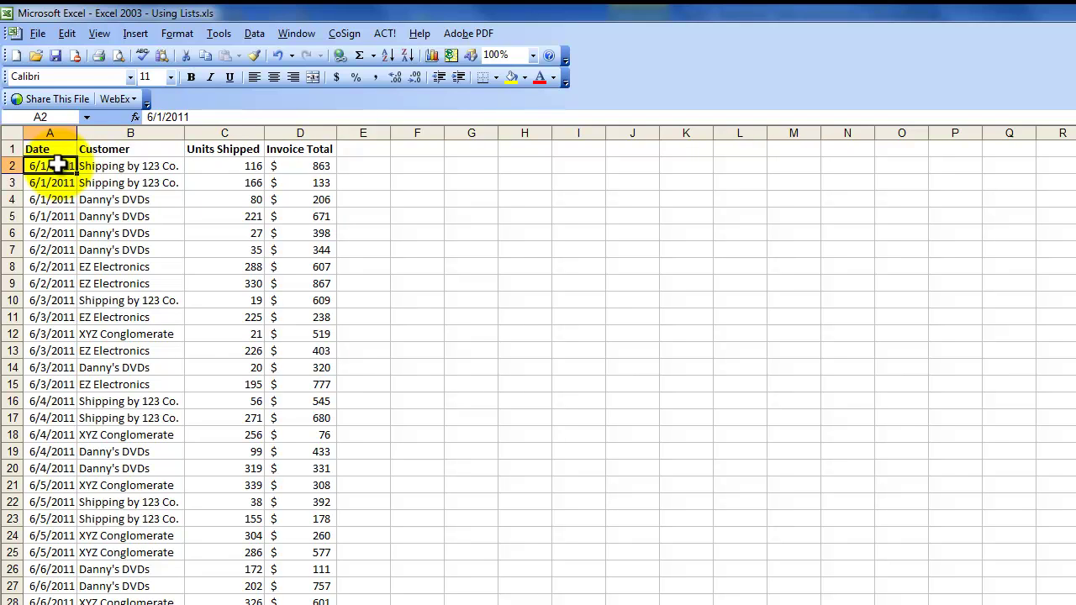
pyautogui.hotkey('ctrl', 'shift', 'Right')
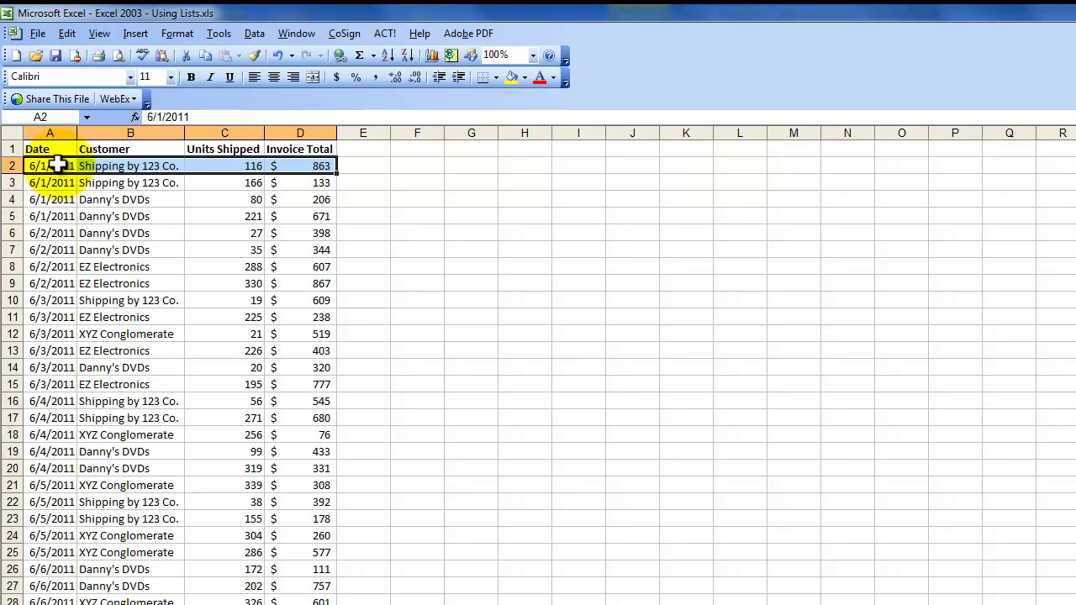
pyautogui.hotkey('ctrl', 'shift', 'Down')
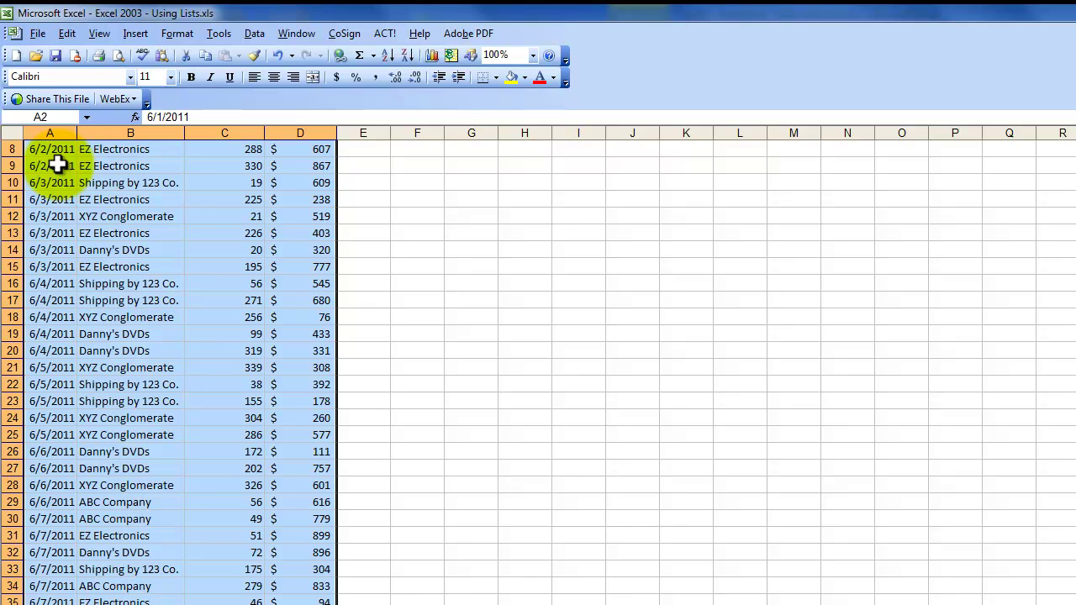
pyautogui.hotkey('ctrl', 'c')
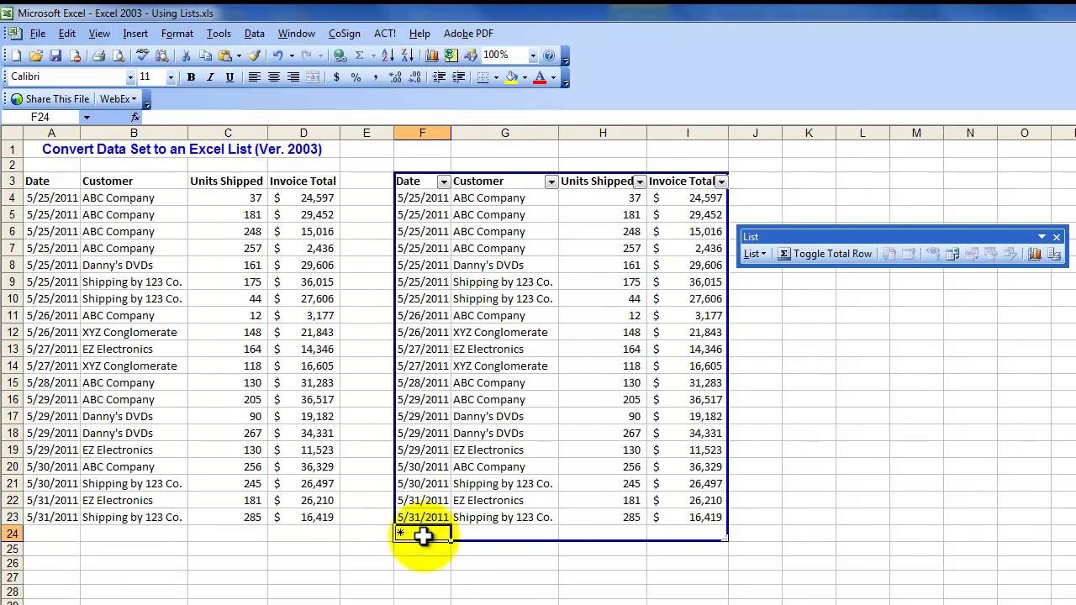
pyautogui.hotkey('ctrl', 'v')
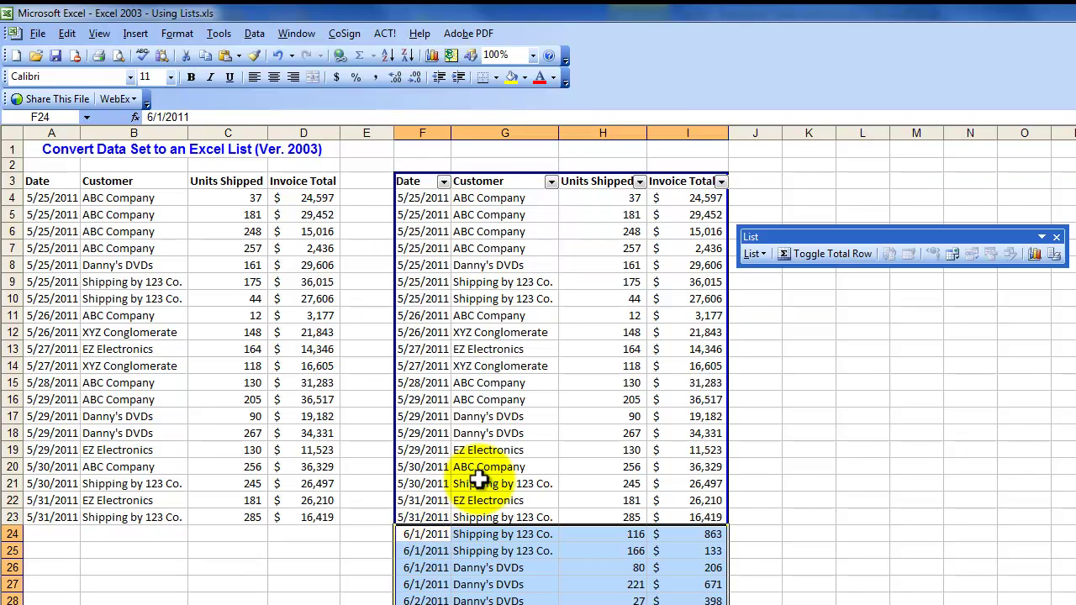
pyautogui.click(478, 481)
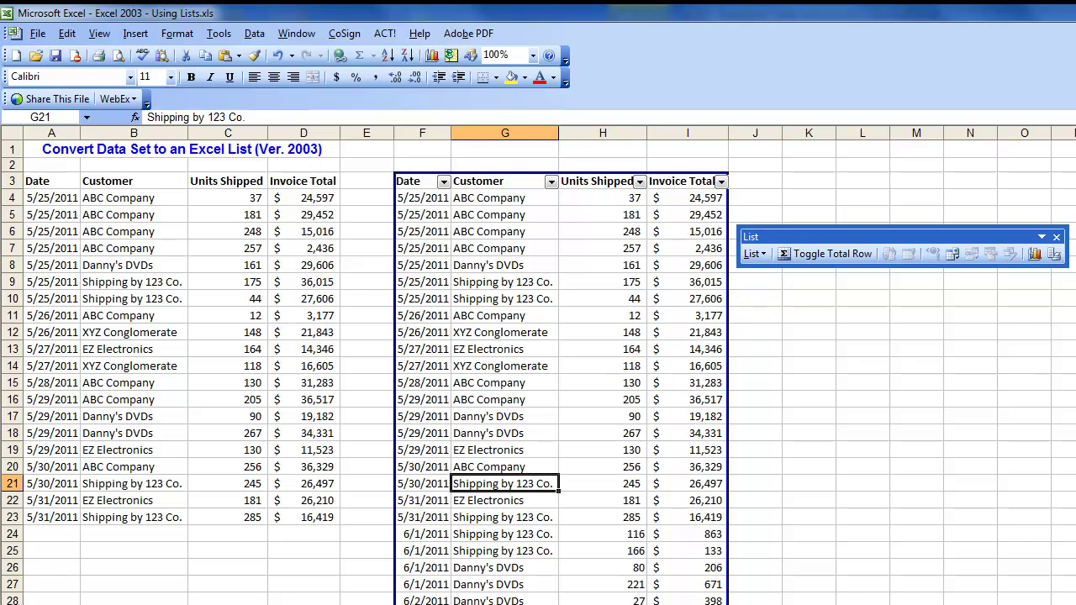
# Switch to the Excel 2010 workbook and turn off the table's total row.
pyautogui.hotkey('alt', 'Tab')
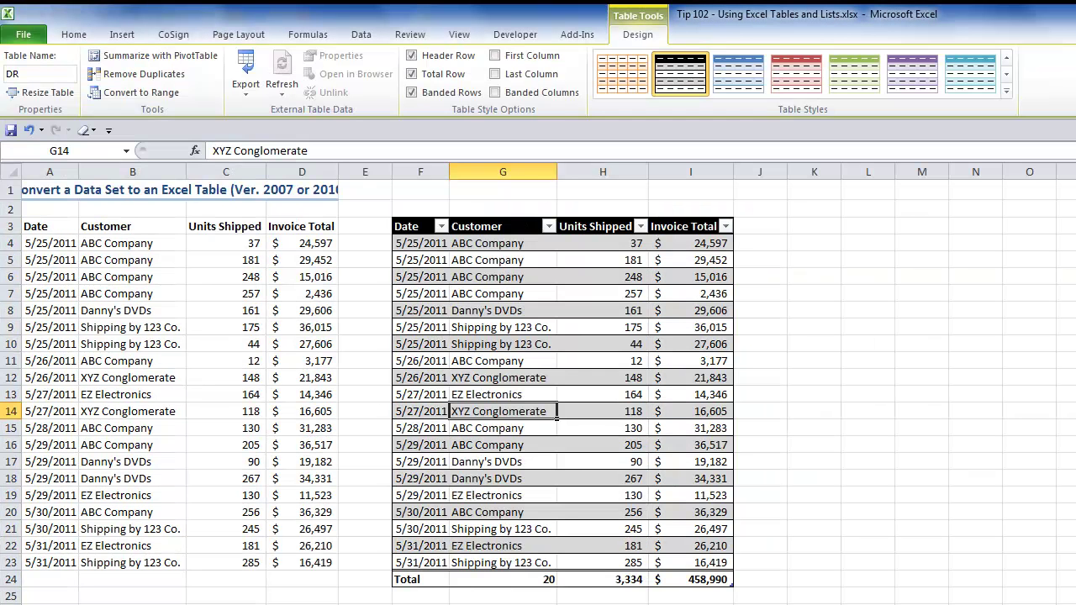
pyautogui.click(445, 578)
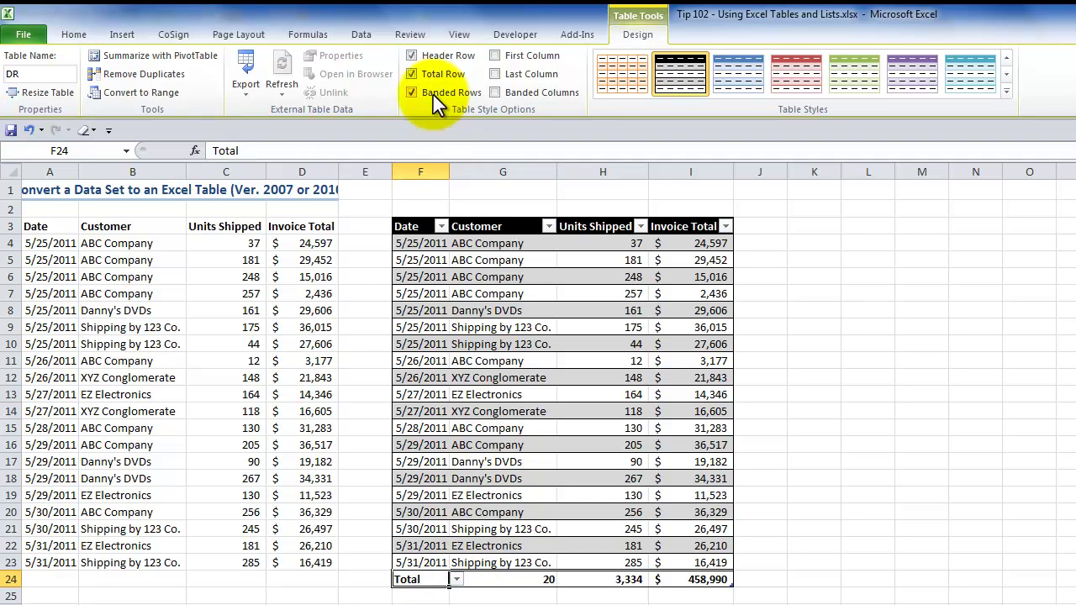
pyautogui.click(411, 74)
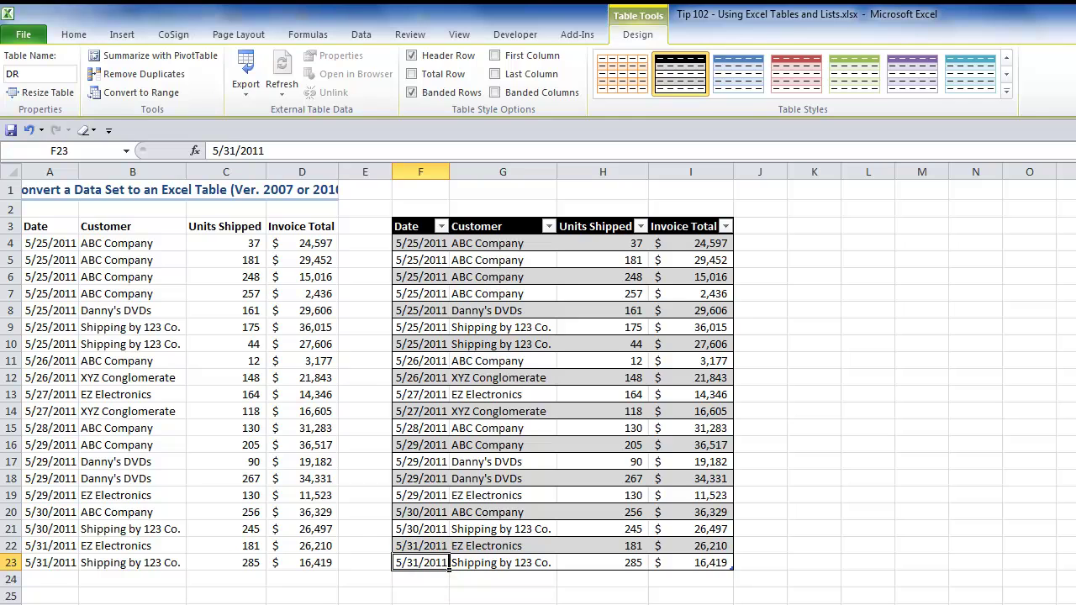
# Copy all June records from the data sheet, without headings, and paste them directly below the table at F24.
pyautogui.hotkey('ctrl', 'pagedown')
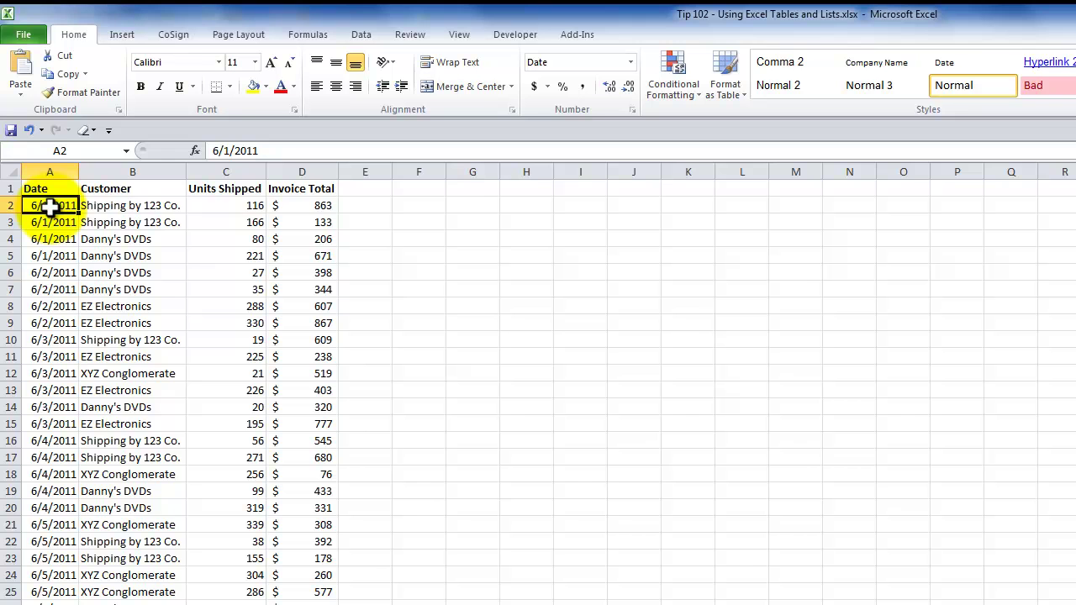
pyautogui.hotkey('ctrl', 'shift', 'Right')
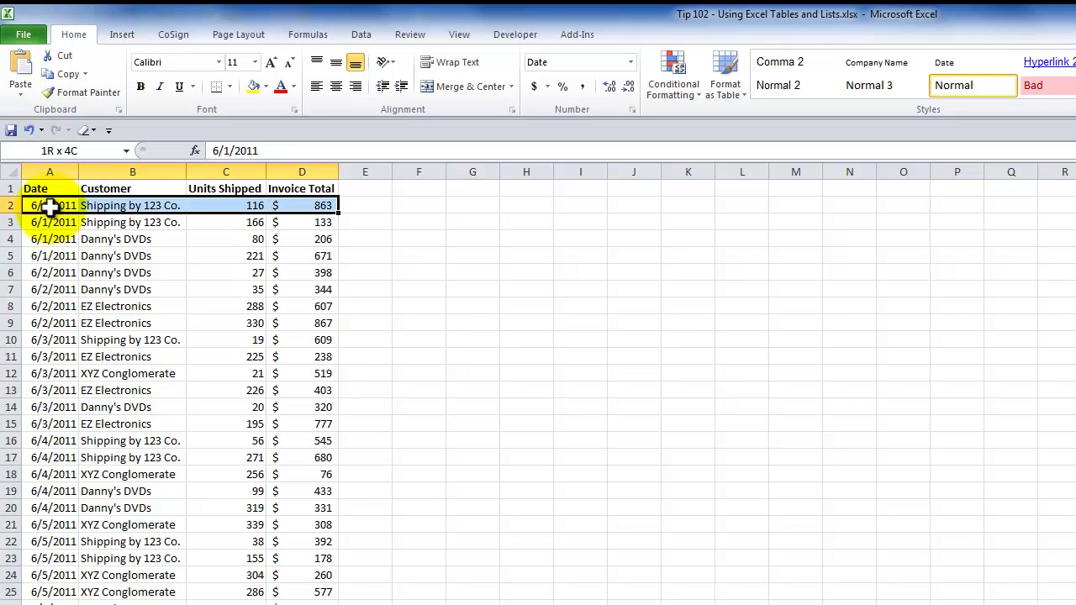
pyautogui.hotkey('ctrl', 'shift', 'Down')
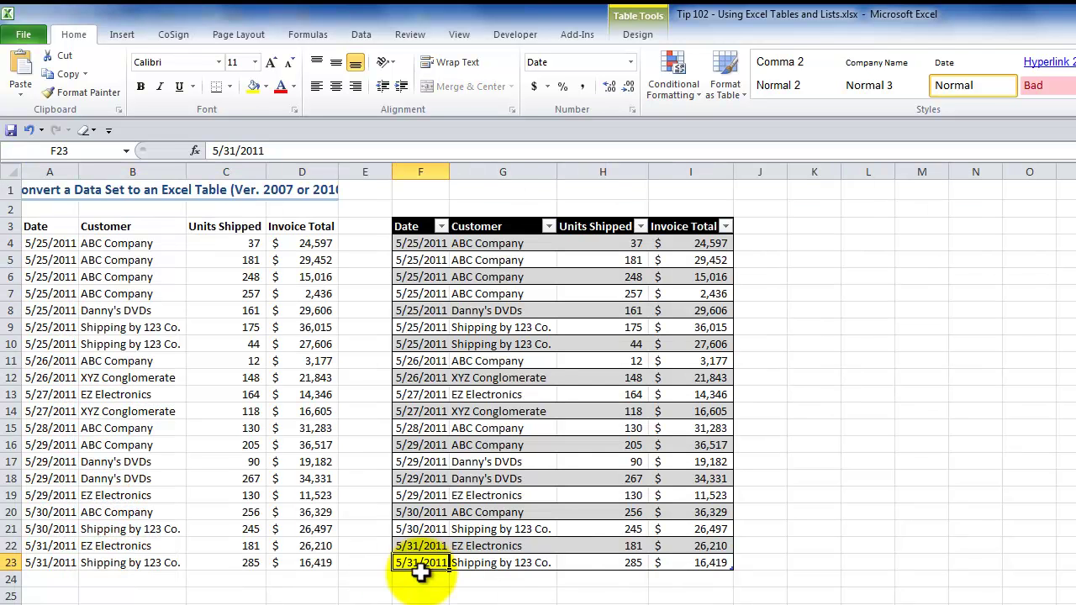
pyautogui.click(415, 577)
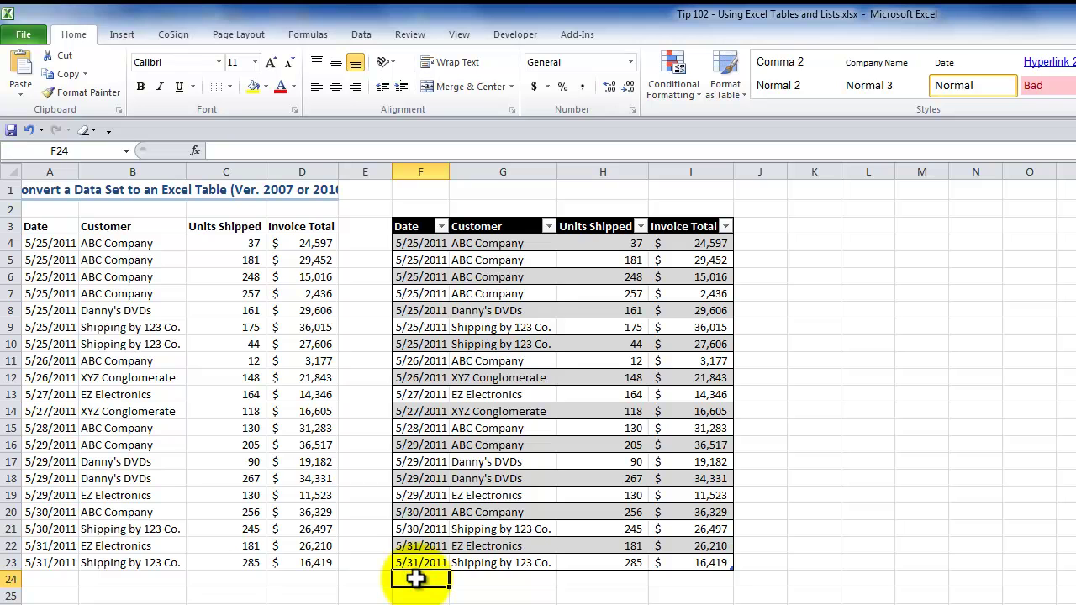
pyautogui.hotkey('ctrl', 'v')
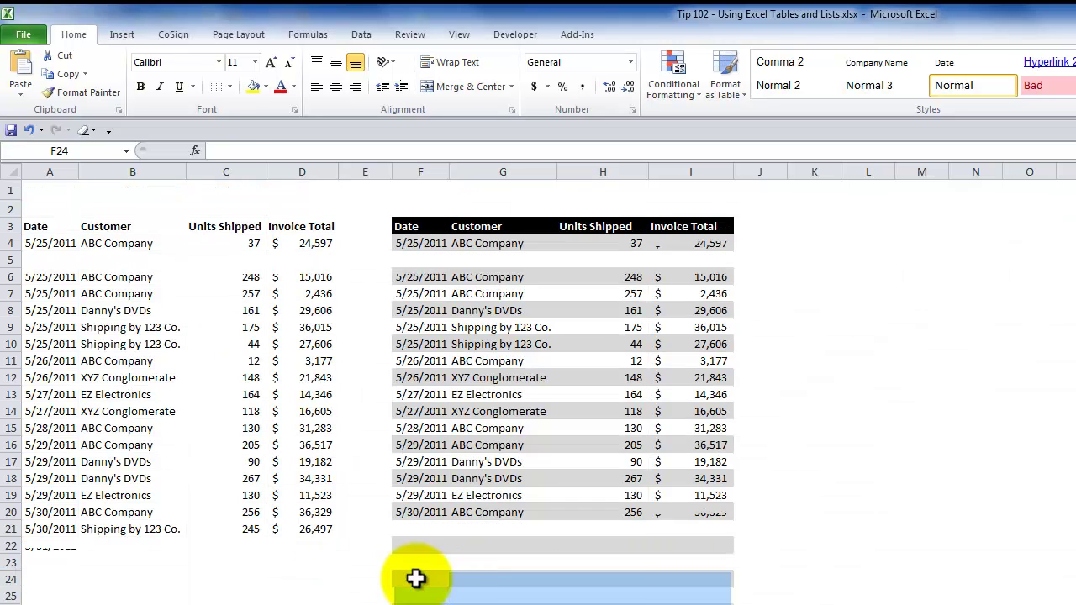
pyautogui.click(480, 514)
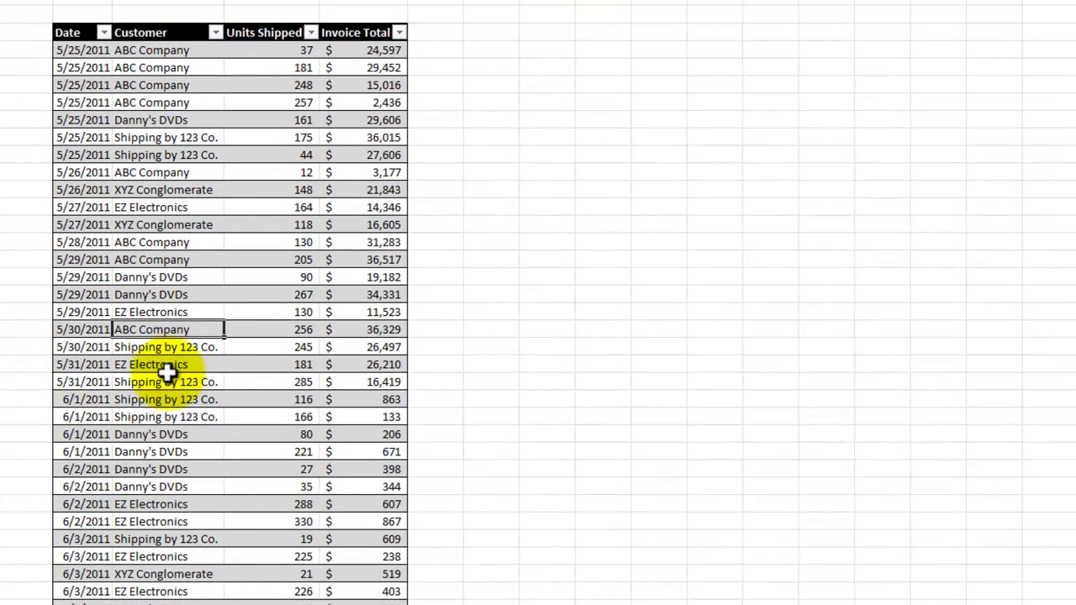
pyautogui.click(201, 505)
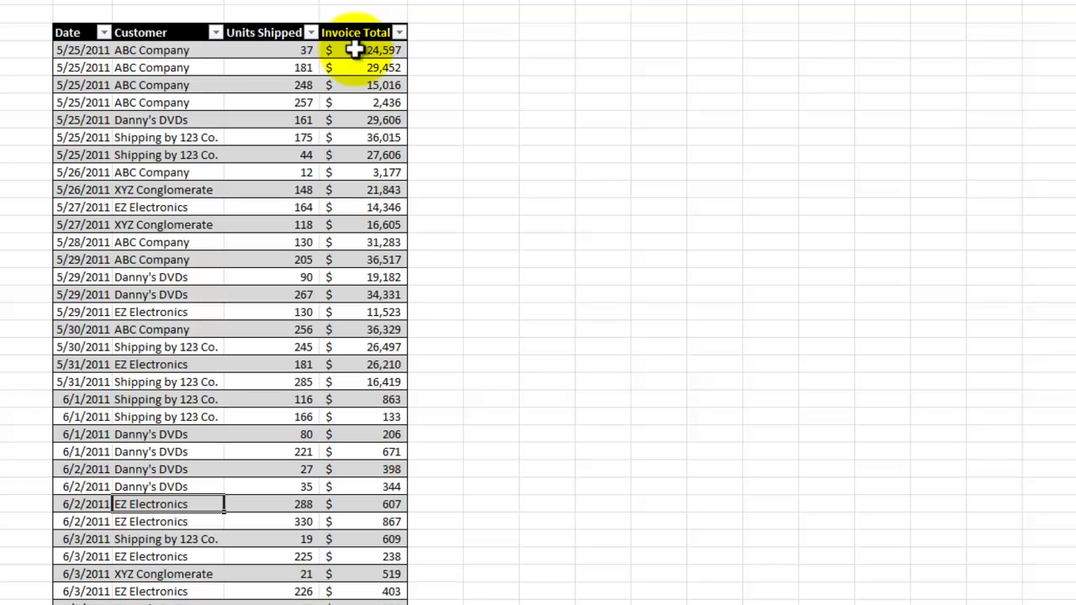
# Add a table column headed Avg Unit $ beside Invoice Total and select its first data cell.
pyautogui.click(431, 32)
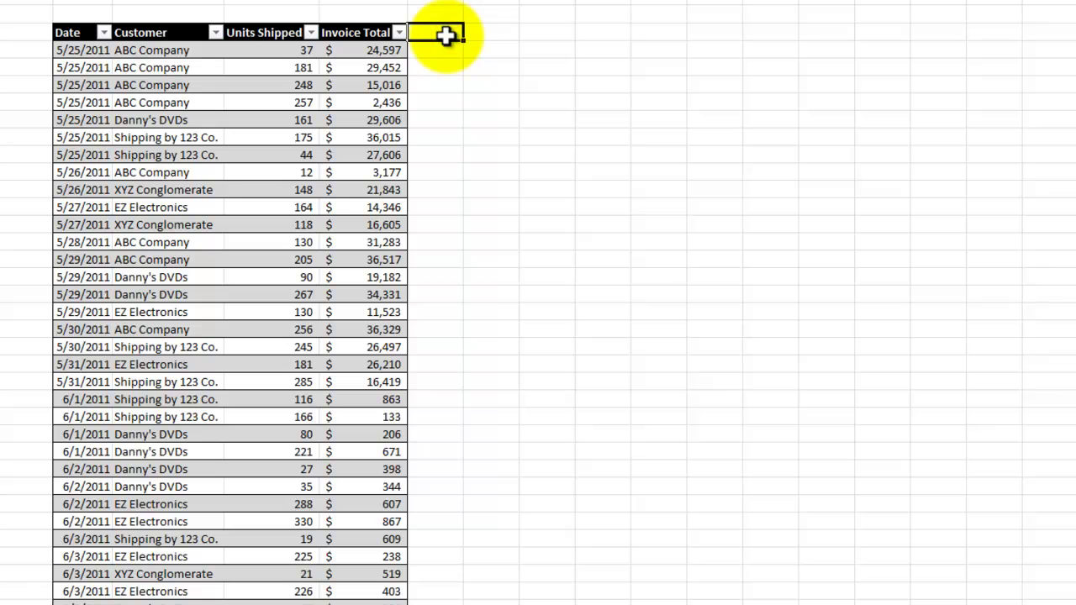
pyautogui.write('Avg')
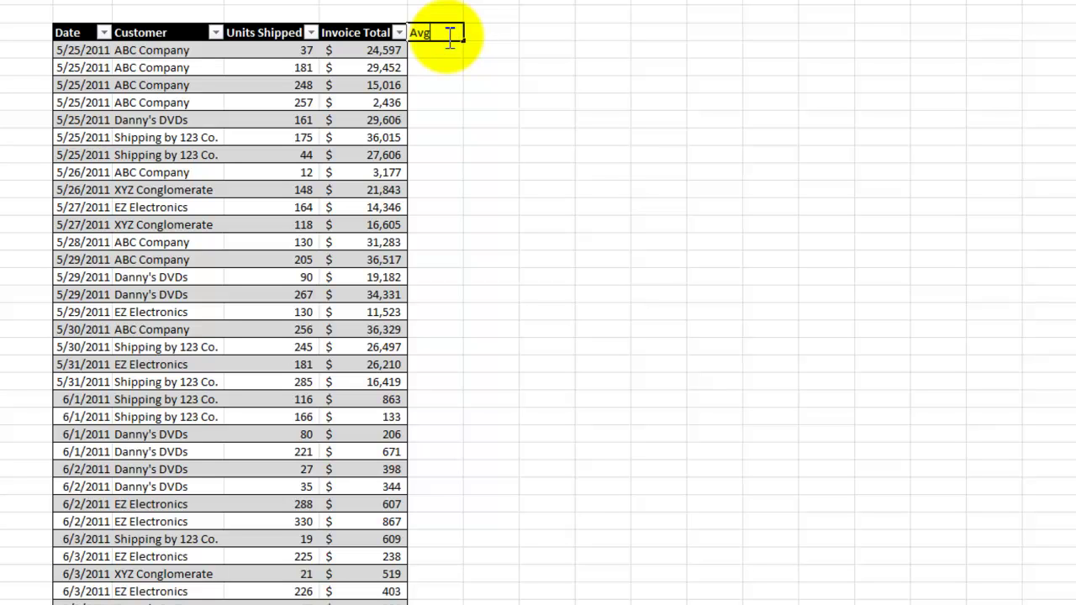
pyautogui.write(' Unit $')
pyautogui.press('Return')
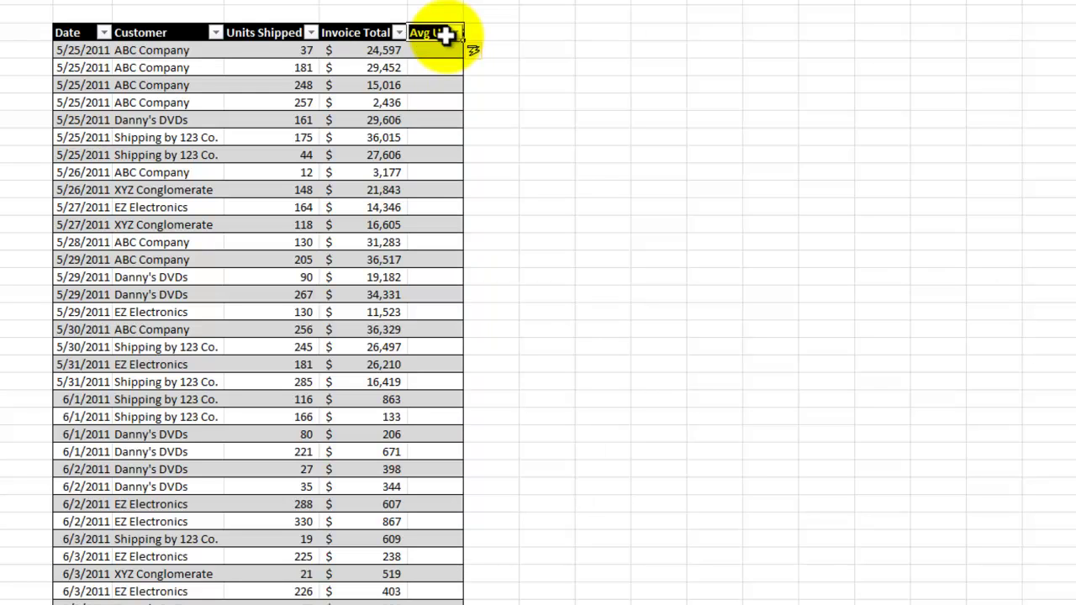
pyautogui.click(431, 50)
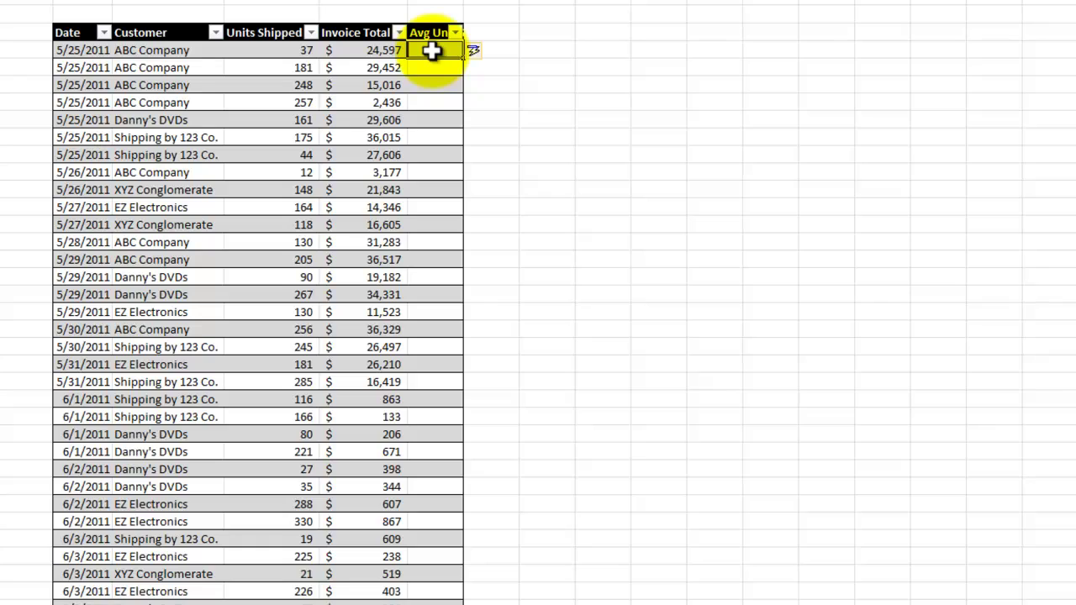
# Enter a formula in J4 dividing Invoice Total by Units Shipped: =[@[Invoice Total]]/[@[Units Shipped]].
pyautogui.write('=')
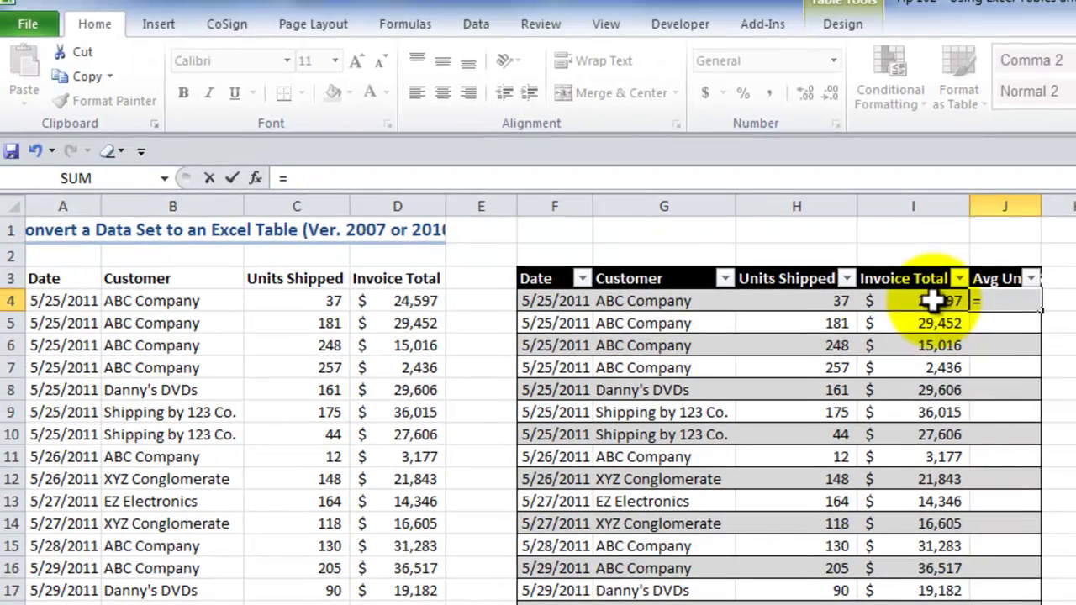
pyautogui.click(382, 51)
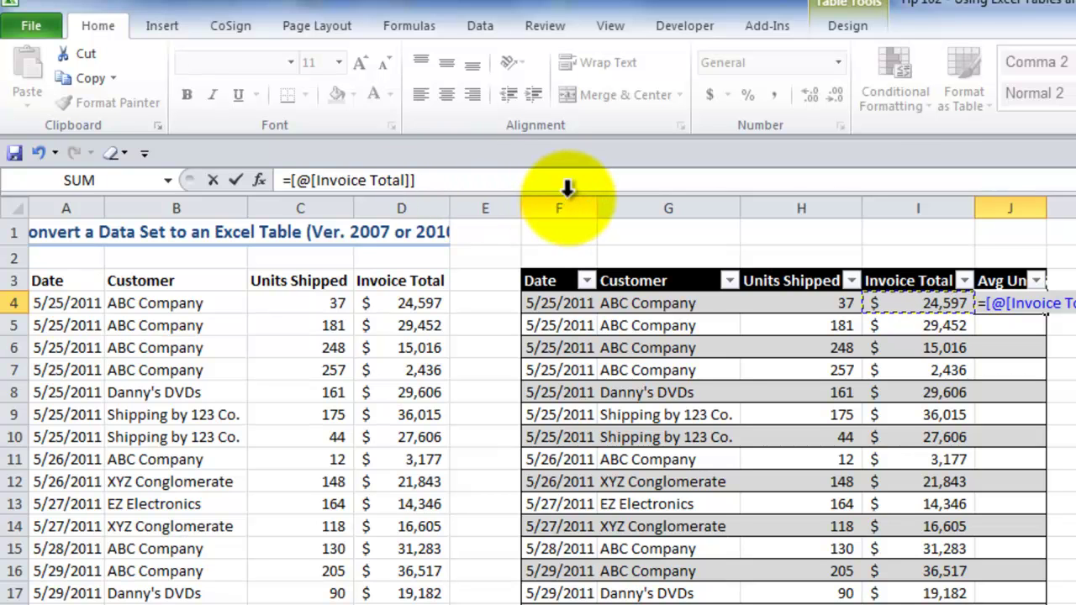
pyautogui.write('/')
pyautogui.click(799, 302)
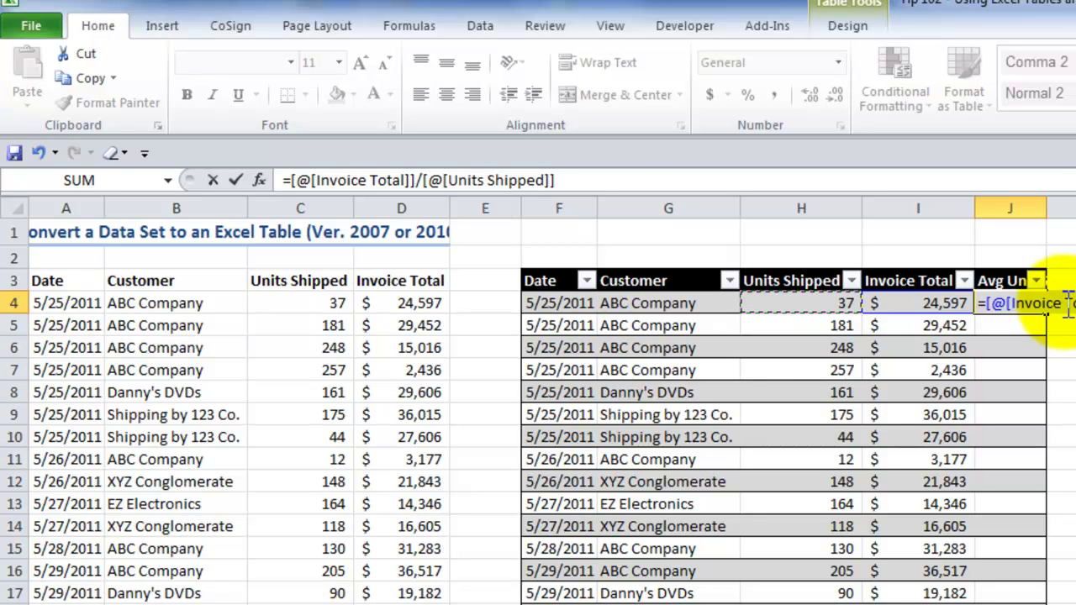
pyautogui.click(235, 181)
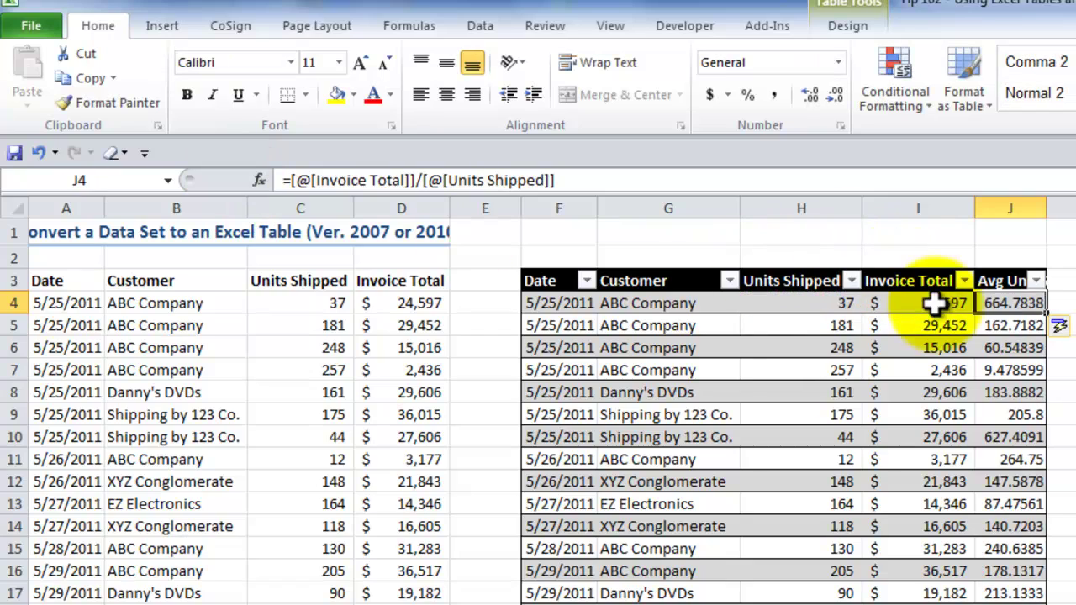
# Inspect the formulas in several cells of the calculated column, including J8 and J10, leaving them unedited.
pyautogui.click(1013, 325)
pyautogui.click(1013, 392)
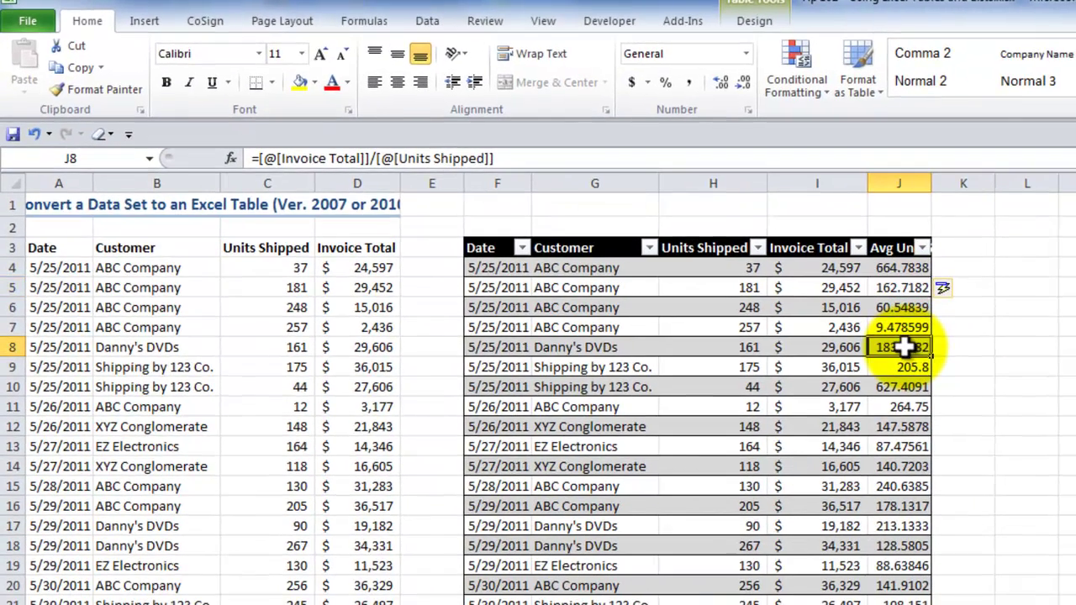
pyautogui.doubleClick(904, 348)
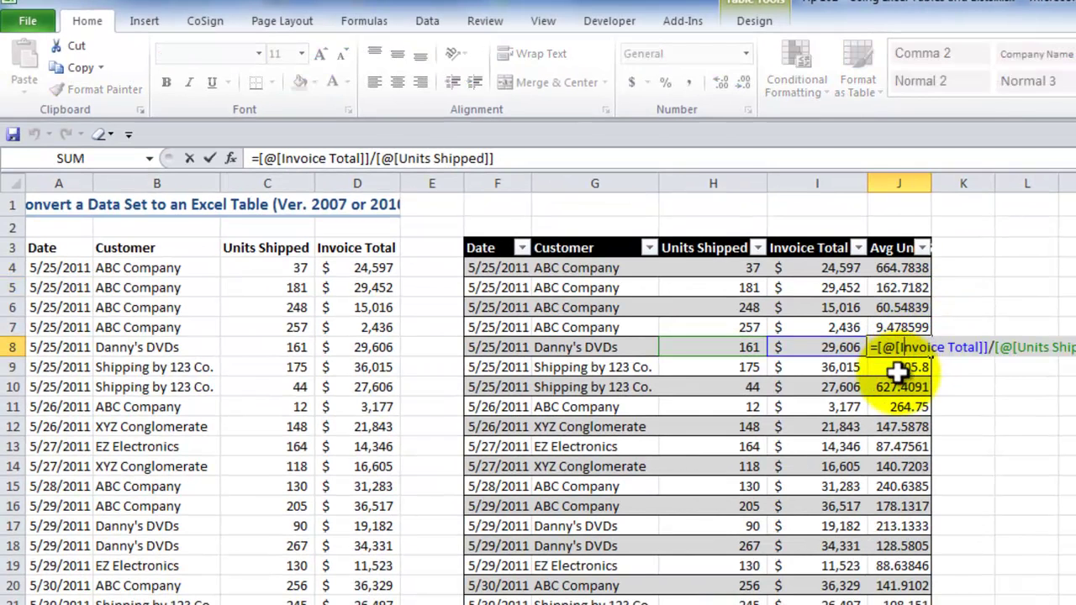
pyautogui.click(895, 387)
pyautogui.doubleClick(897, 387)
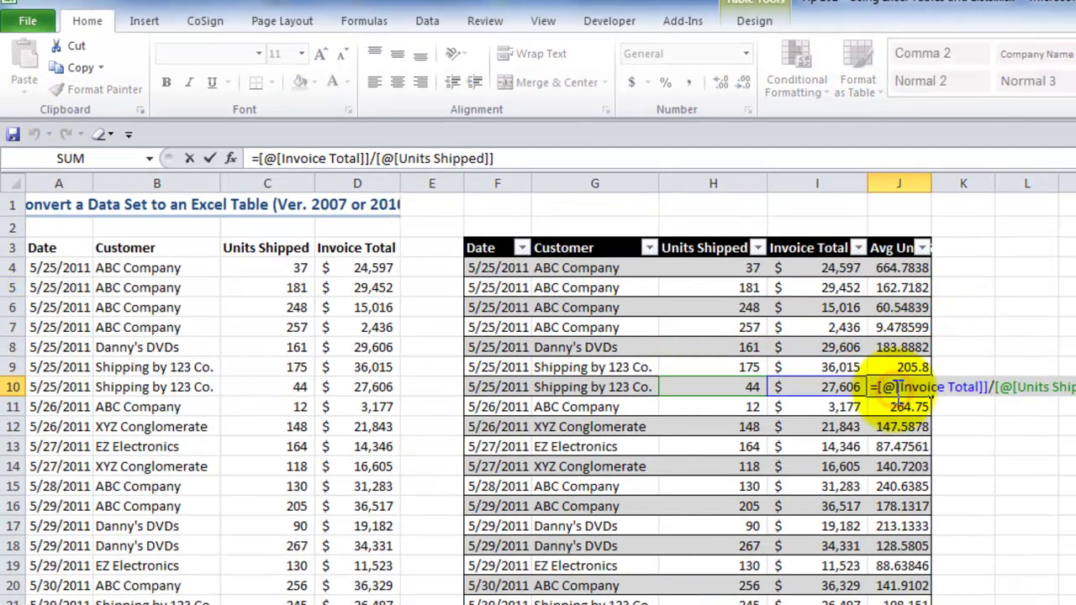
pyautogui.press('Escape')
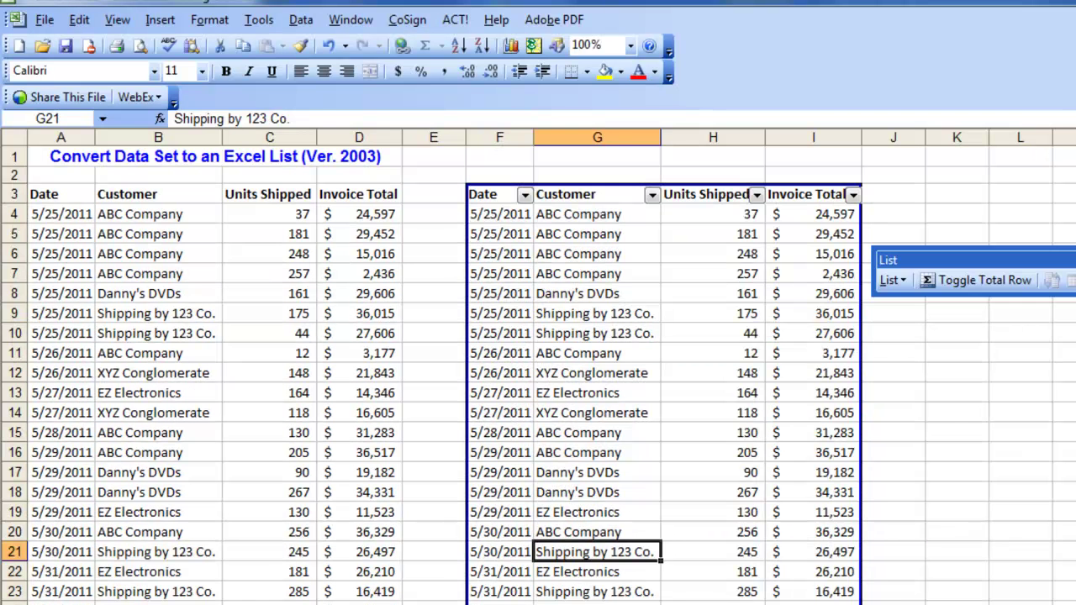
# In the Excel 2003 workbook, add a list column headed Avg Units $ in J3, beside Invoice Total.
pyautogui.click(891, 195)
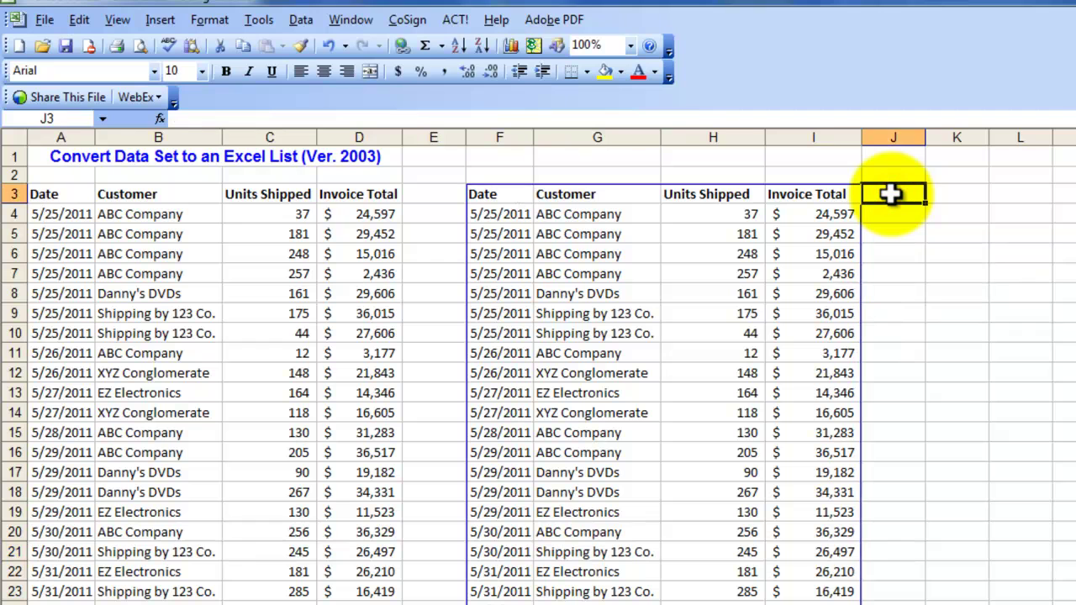
pyautogui.write('Avg Units $')
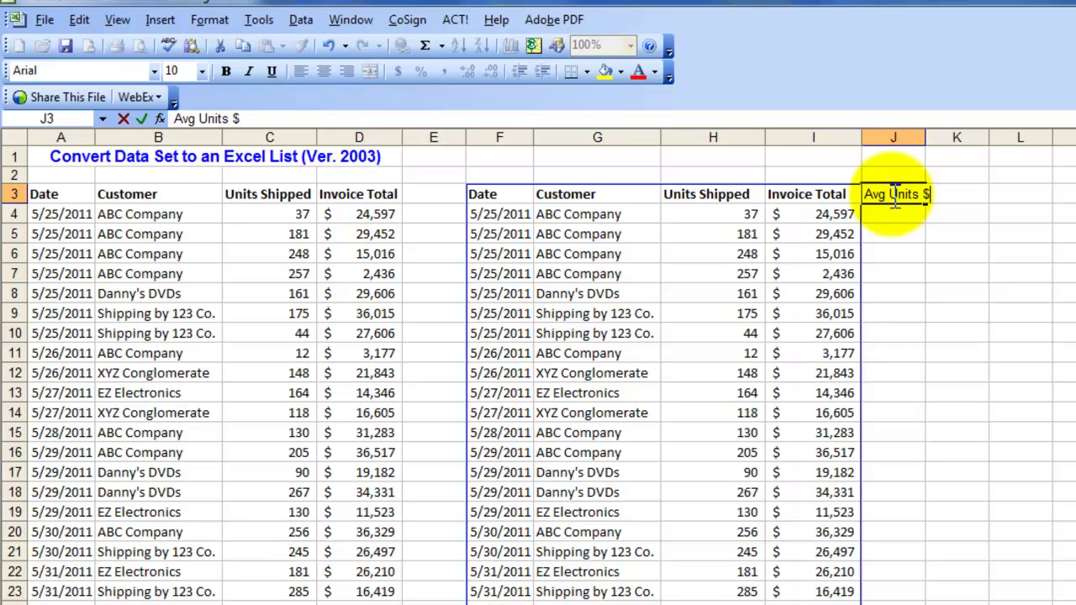
pyautogui.press('Return')
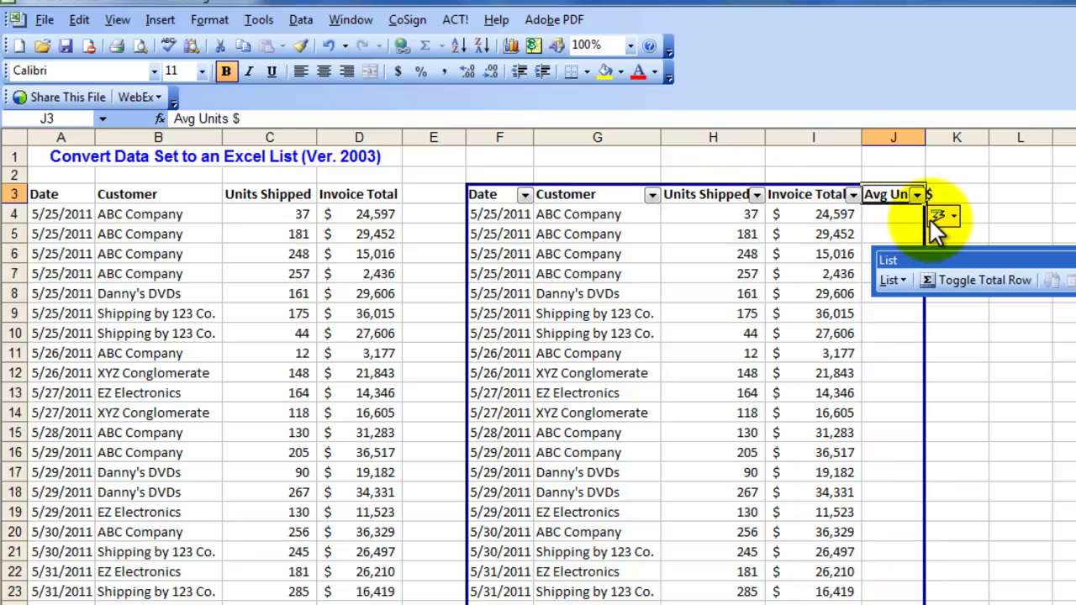
# Enter the formula =I4/H4 in J4 to divide the invoice total by the units shipped.
pyautogui.click(883, 217)
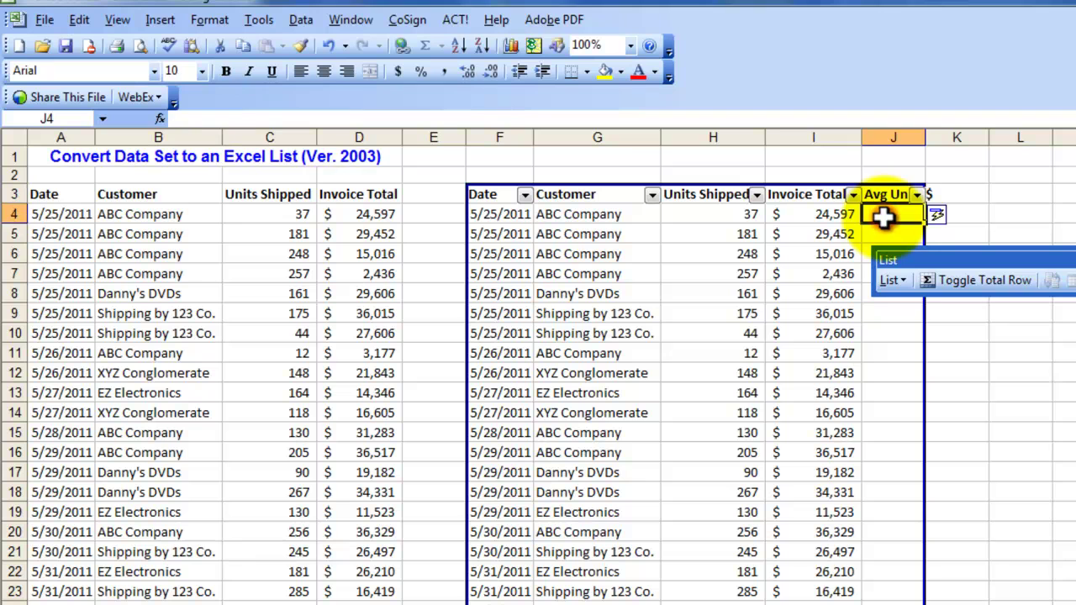
pyautogui.write('=')
pyautogui.click(836, 212)
pyautogui.write('/')
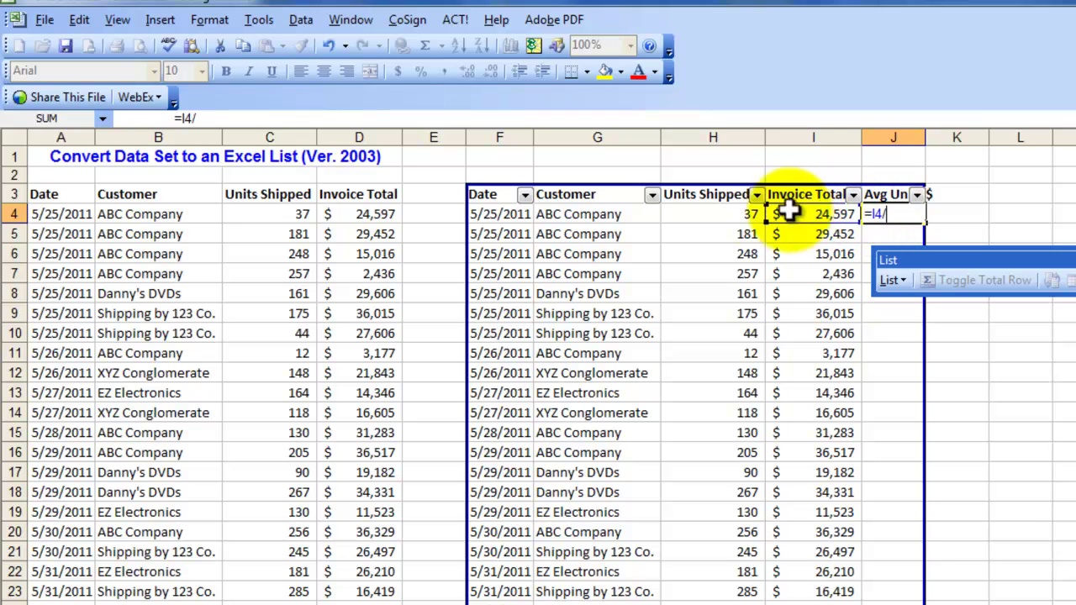
pyautogui.click(731, 211)
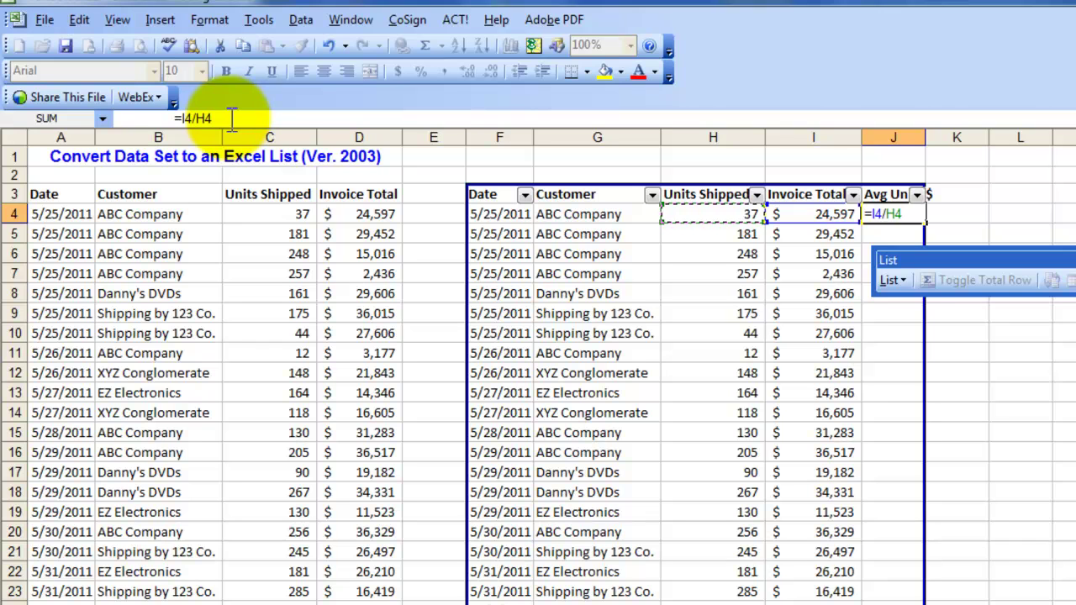
pyautogui.press('Return')
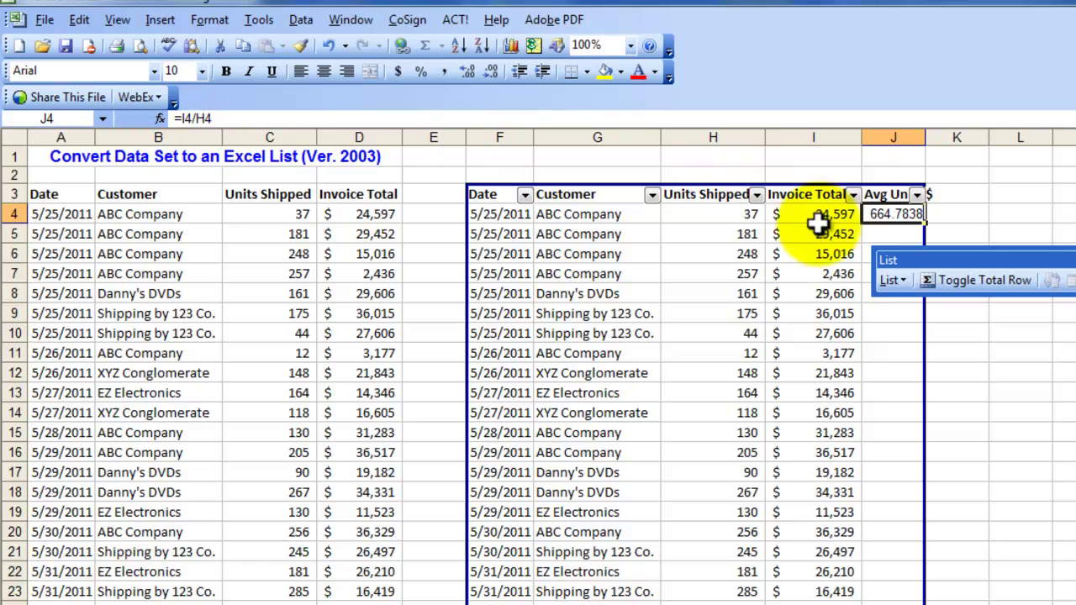
# Move the floating List toolbar clear of column J and fill the J4 formula down the whole list.
pyautogui.moveTo(969, 254); pyautogui.dragTo(1073, 192)
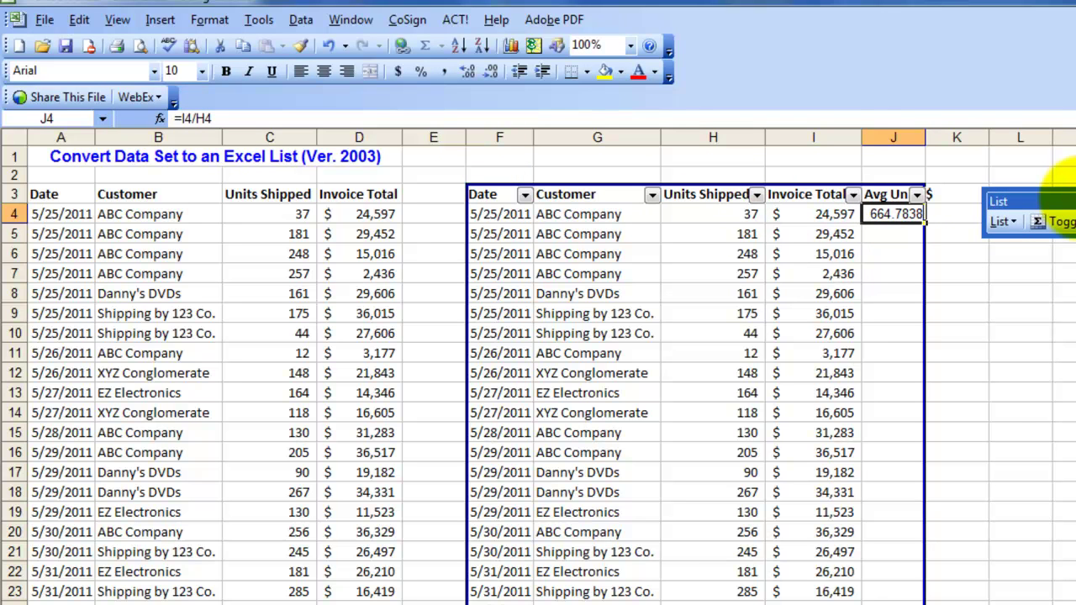
pyautogui.doubleClick(922, 224)
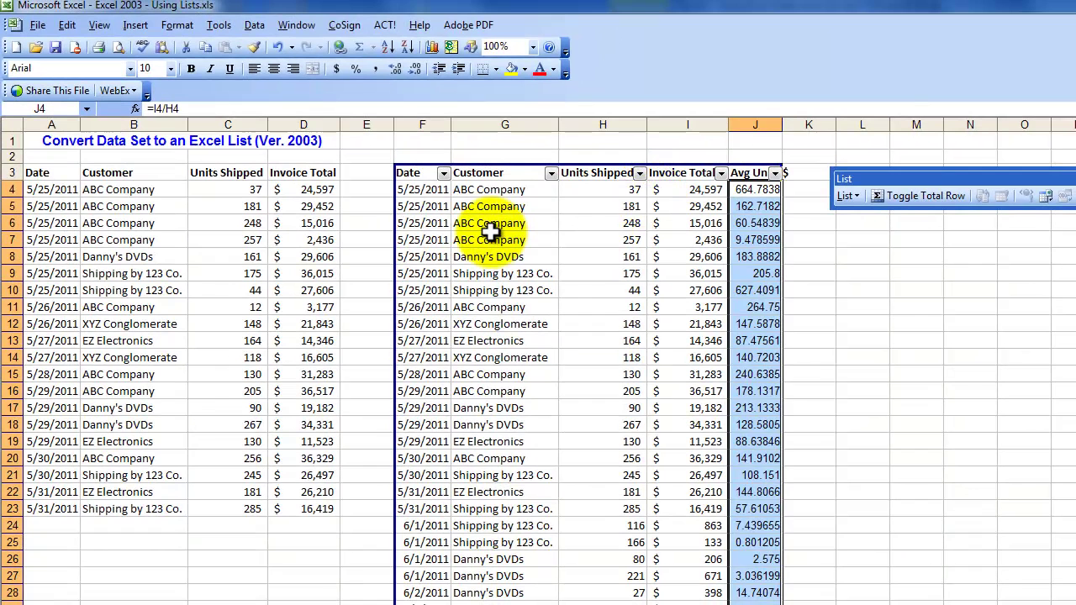
pyautogui.click(580, 267)
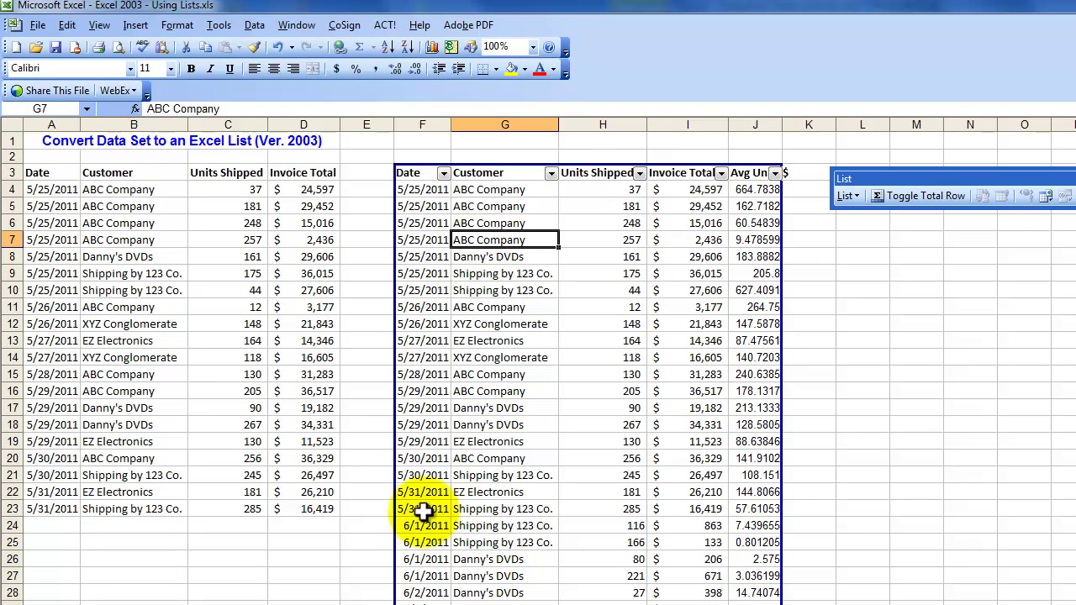
# Highlight the appended June records from row 24 to the end of the list, and the Avg Units $ heading.
pyautogui.moveTo(419, 526); pyautogui.dragTo(707, 549)
pyautogui.hotkey('ctrl', 'shift', 'Down')
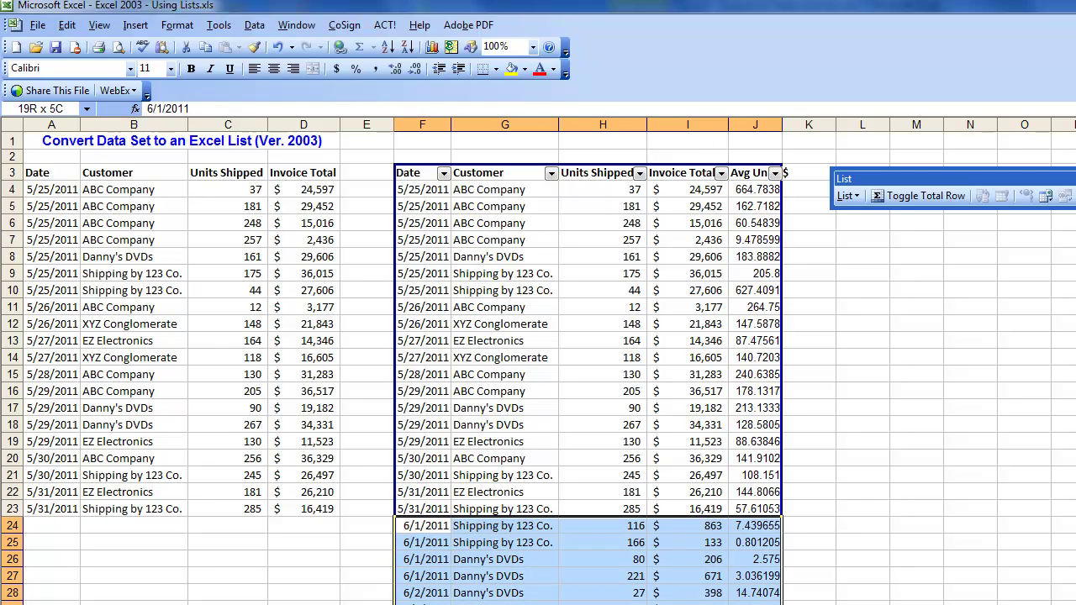
pyautogui.click(745, 173)
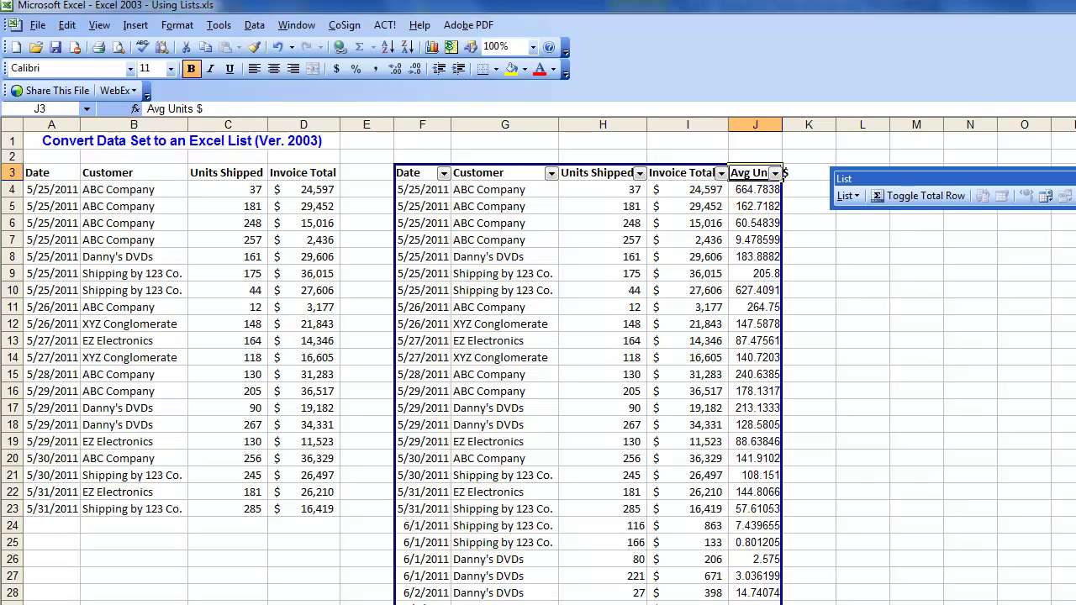
# Switch to the Excel 2010 workbook and review the structured-reference formula in J4.
pyautogui.hotkey('alt', 'Tab')
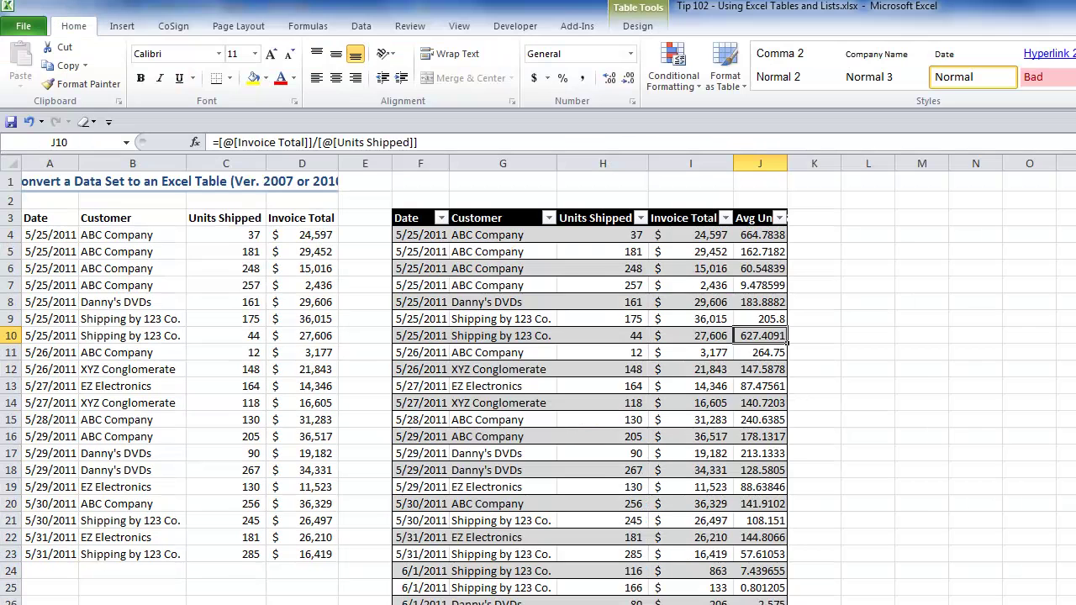
pyautogui.click(761, 235)
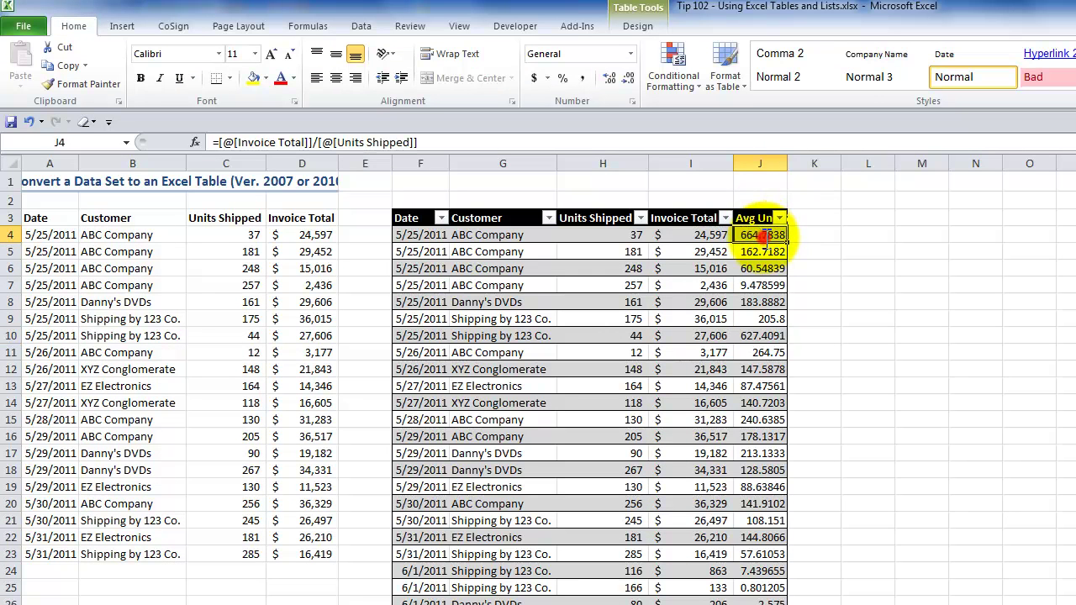
pyautogui.doubleClick(760, 234)
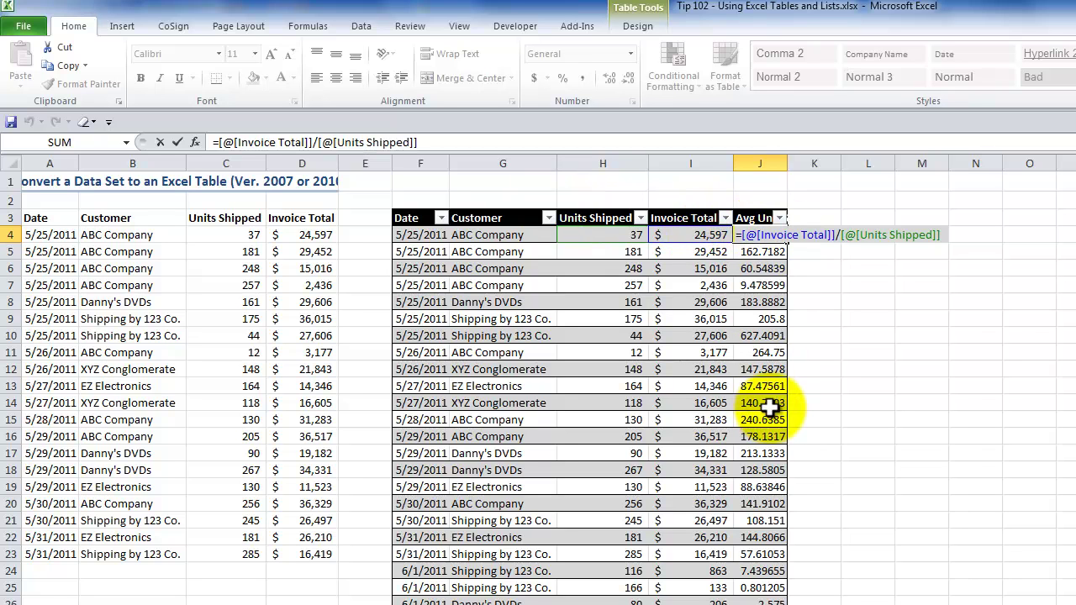
pyautogui.hotkey('ctrl', 'Return')
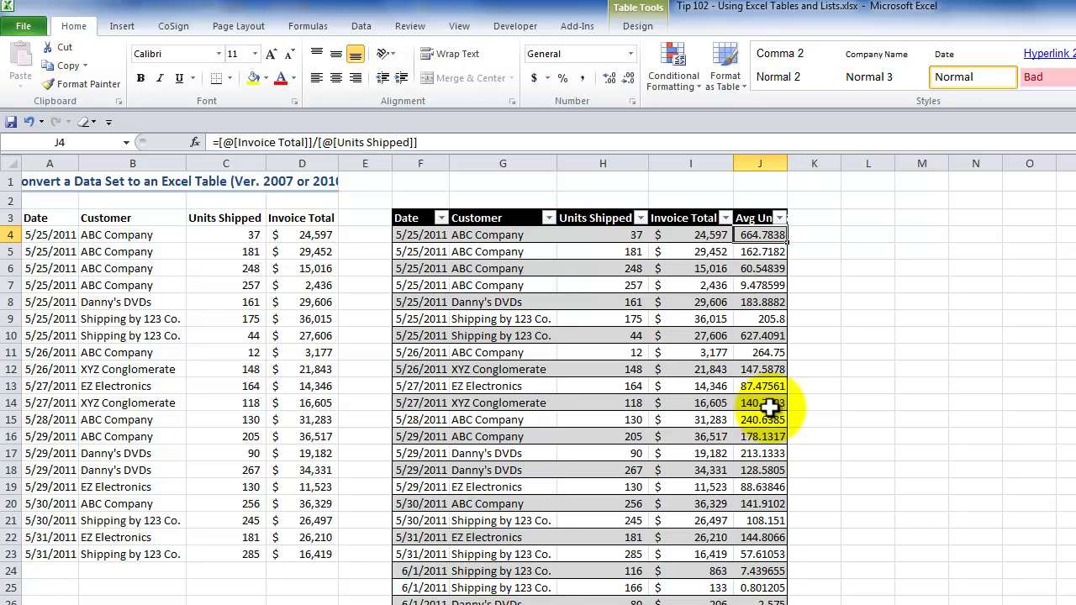
# Switch to the Excel 2003 workbook and select all list records from F4 through the Avg Units $ column, without headings.
pyautogui.hotkey('alt', 'Tab')
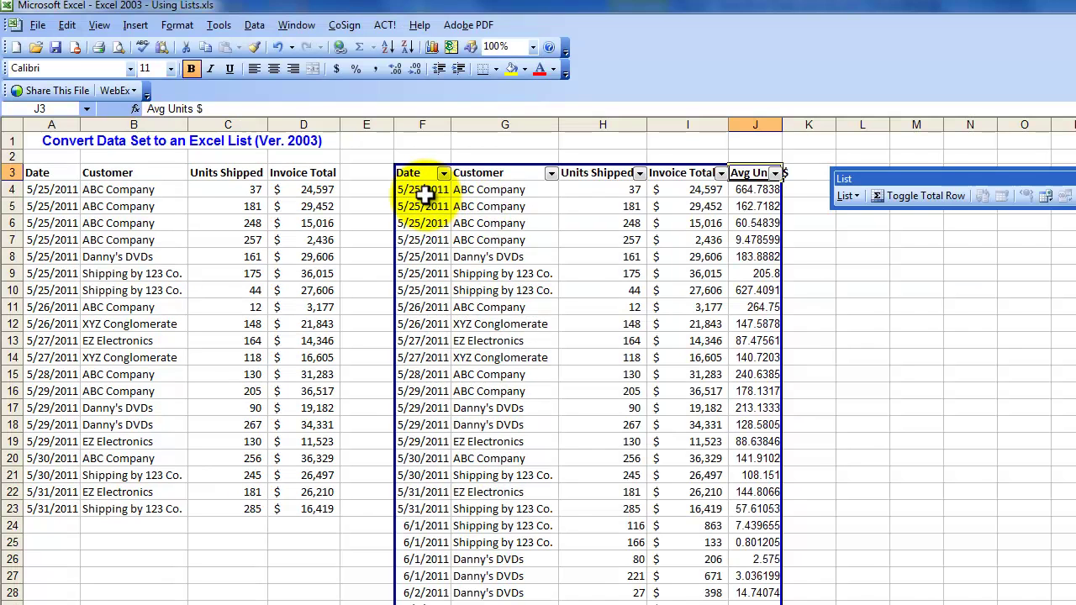
pyautogui.click(422, 191)
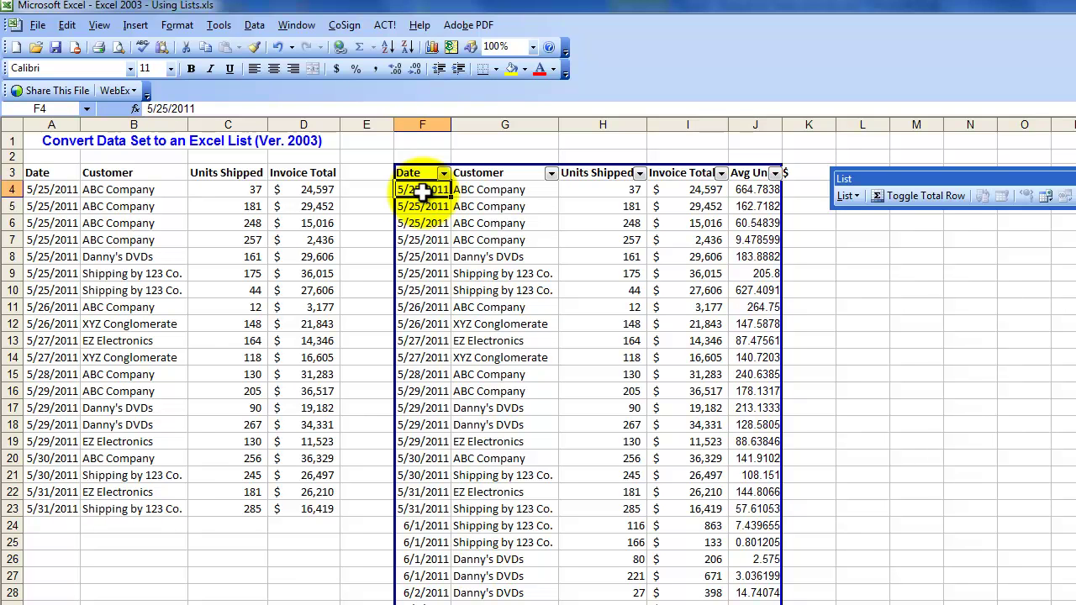
pyautogui.hotkey('ctrl', 'shift', 'Right')
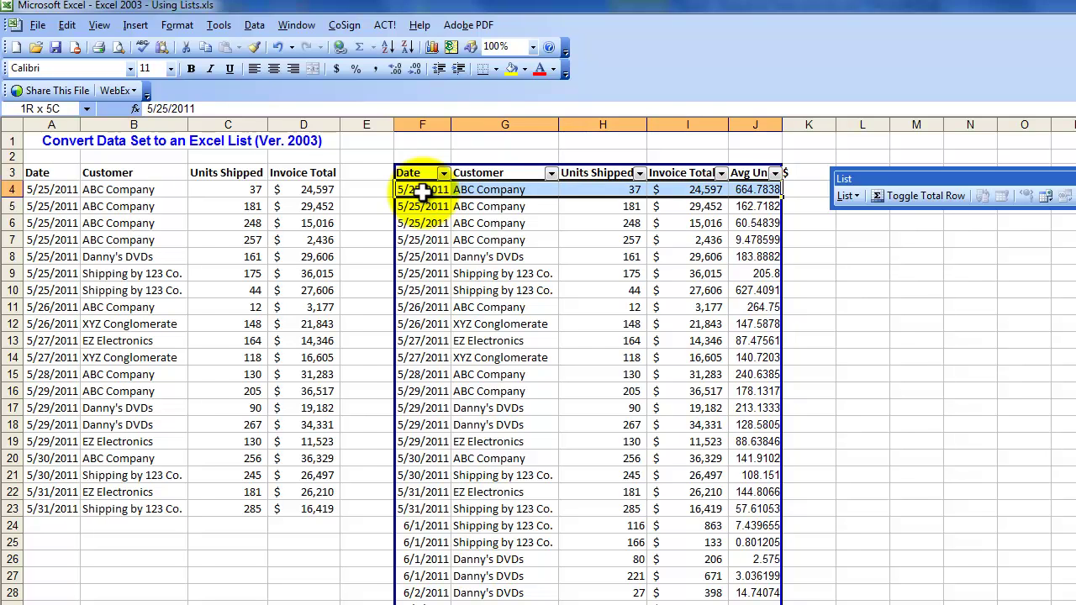
pyautogui.hotkey('ctrl', 'shift', 'Down')
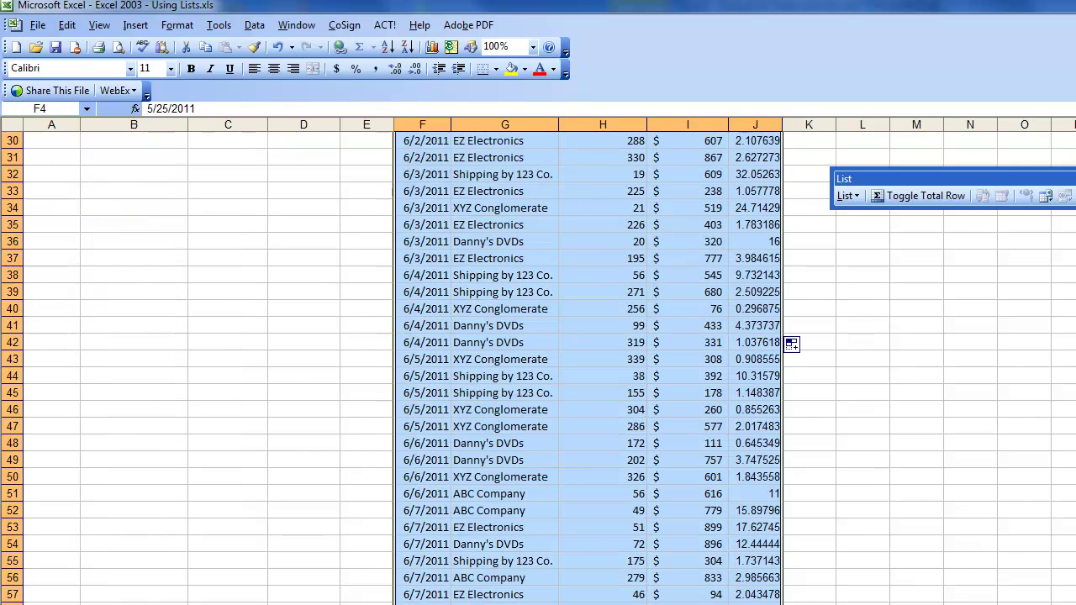
pyautogui.scroll(10, 538, 362)
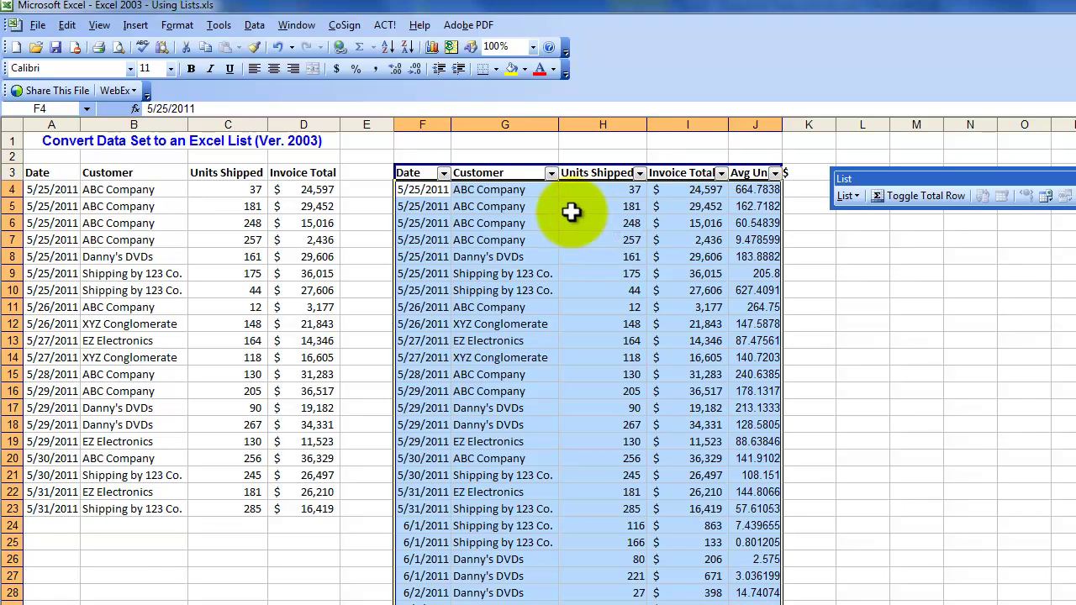
# Add a formula-based conditional formatting condition to the selected list records, using =mod(row(),2)=0.
pyautogui.click(178, 26)
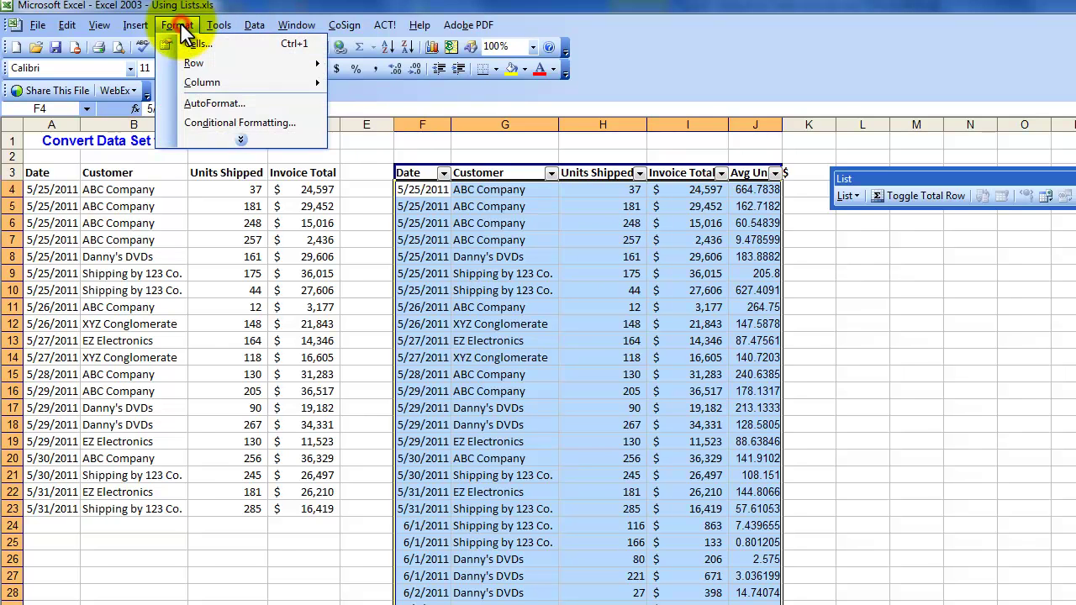
pyautogui.click(205, 123)
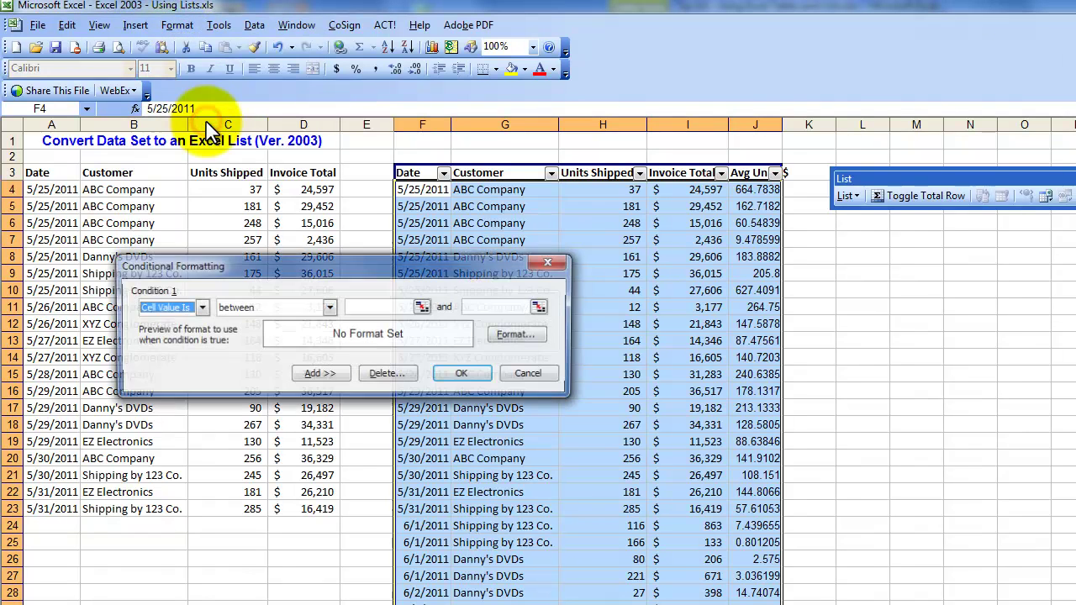
pyautogui.click(199, 308)
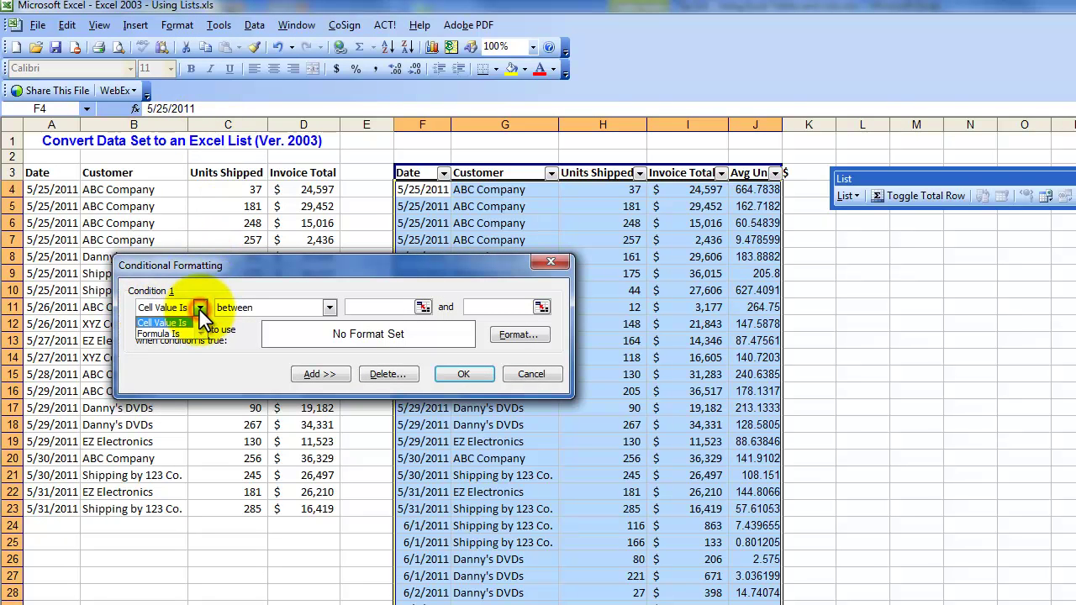
pyautogui.click(162, 330)
pyautogui.click(244, 307)
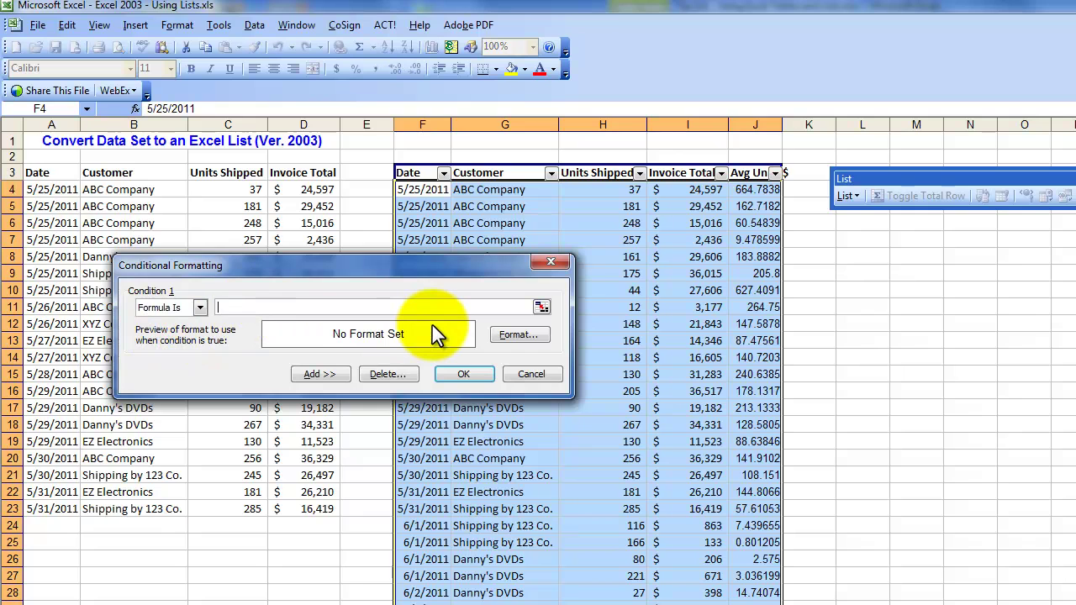
pyautogui.write('=mod(row()')
pyautogui.write(',2')
pyautogui.write(')=0')
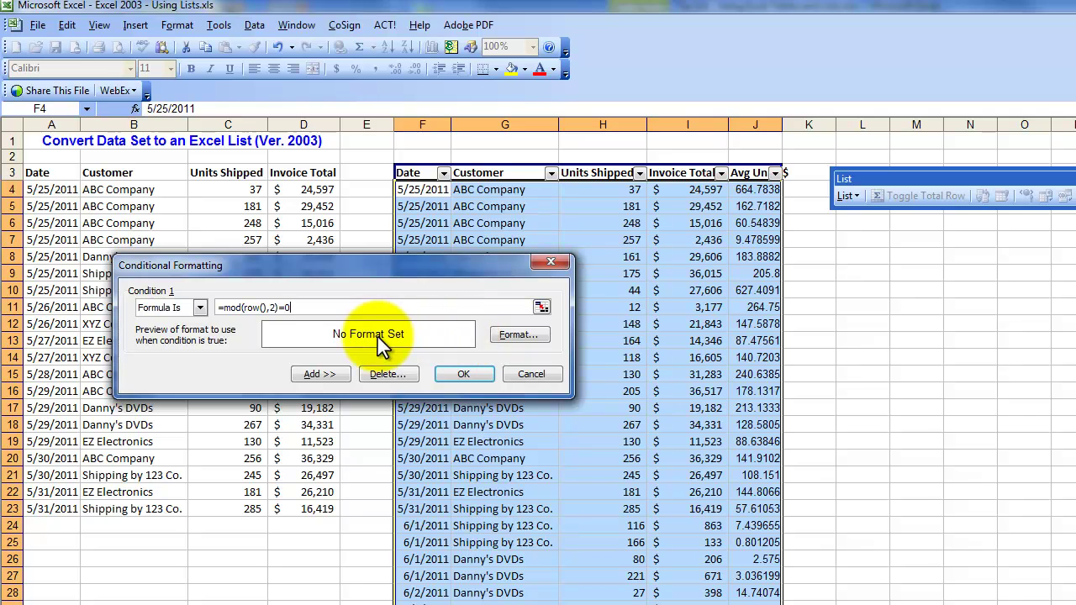
# Give the condition a light yellow cell shading and apply the conditional formatting to the list records.
pyautogui.click(519, 333)
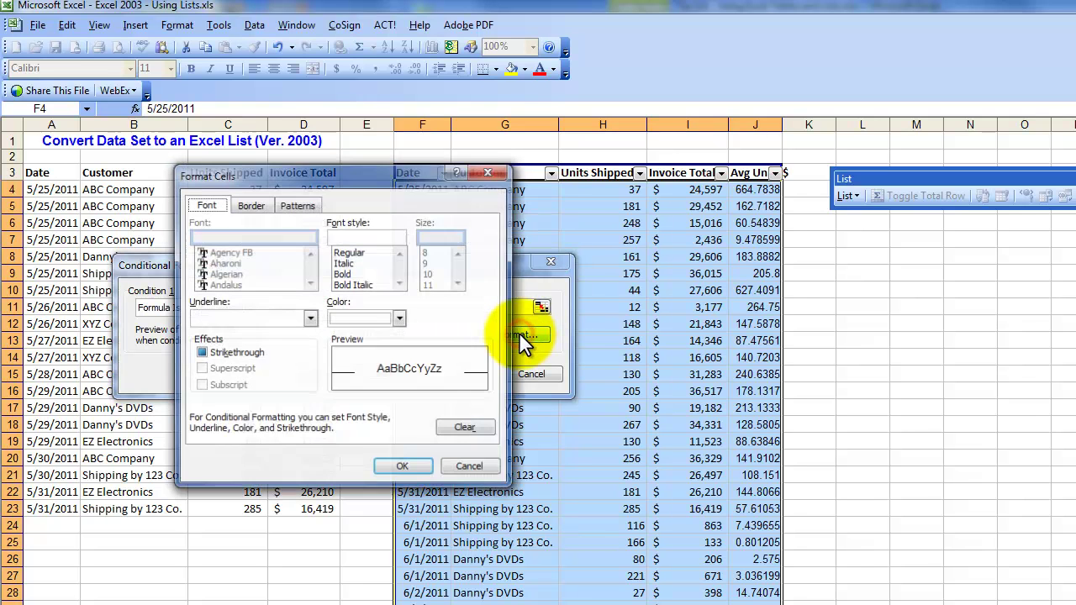
pyautogui.click(304, 205)
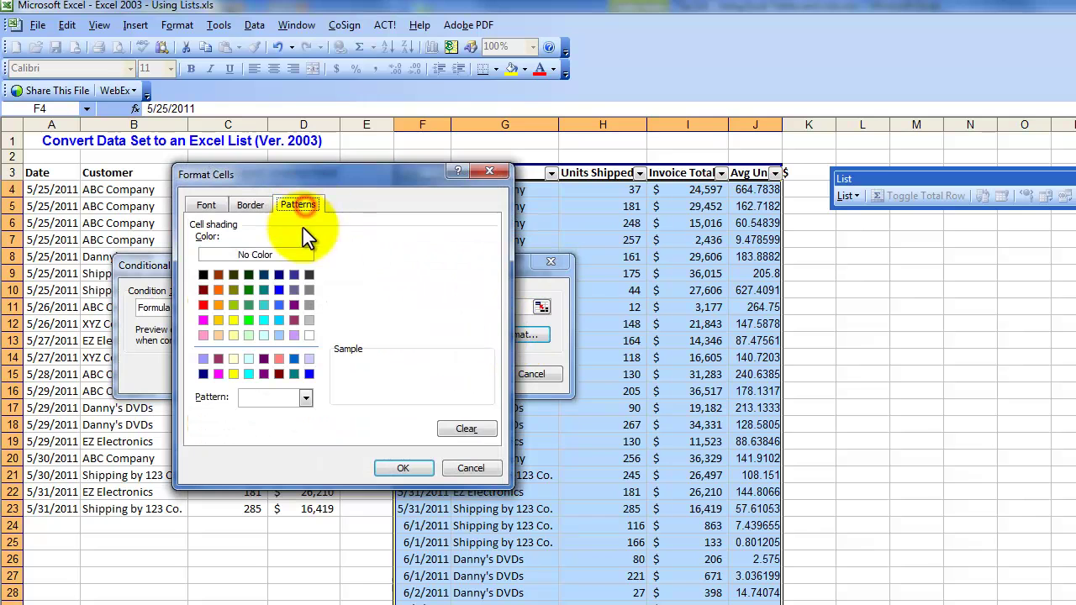
pyautogui.click(235, 336)
pyautogui.click(404, 466)
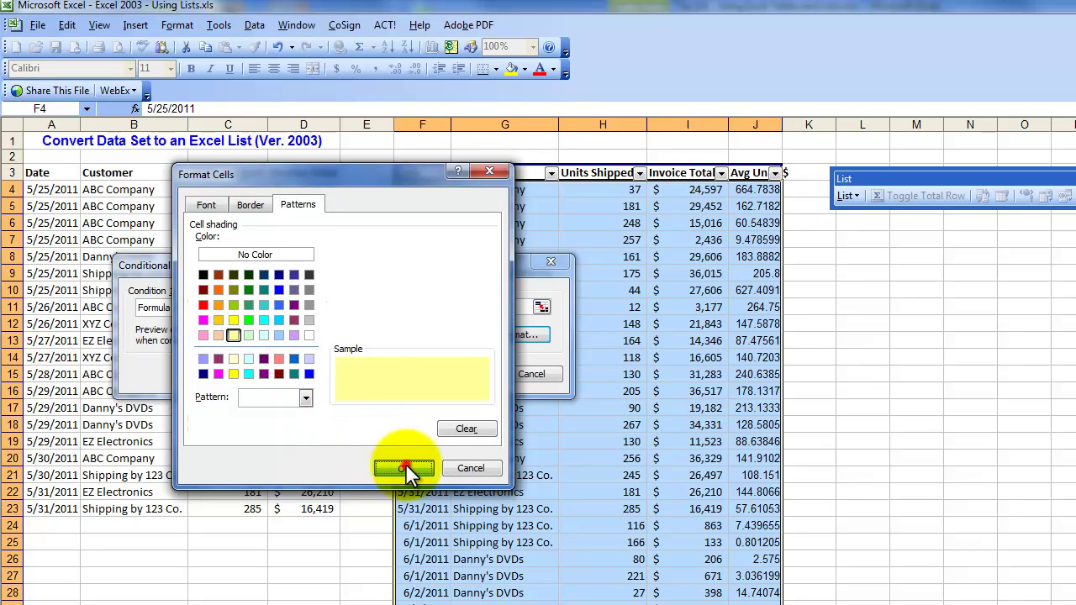
pyautogui.click(467, 371)
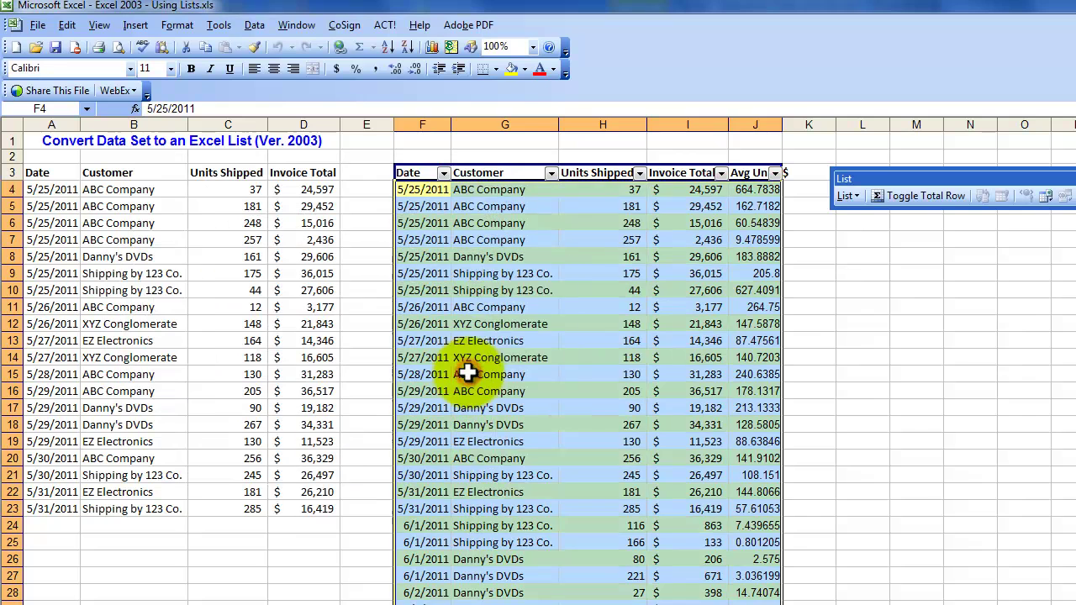
# Deselect the list and check the row banding at Customer cells G4, G6 and G8.
pyautogui.click(640, 360)
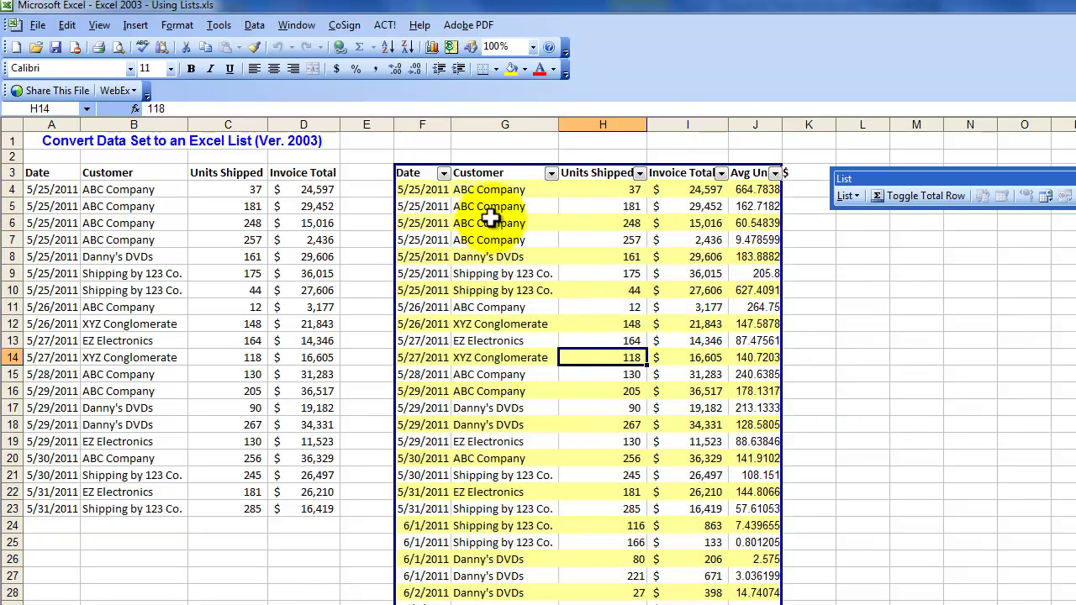
pyautogui.click(498, 192)
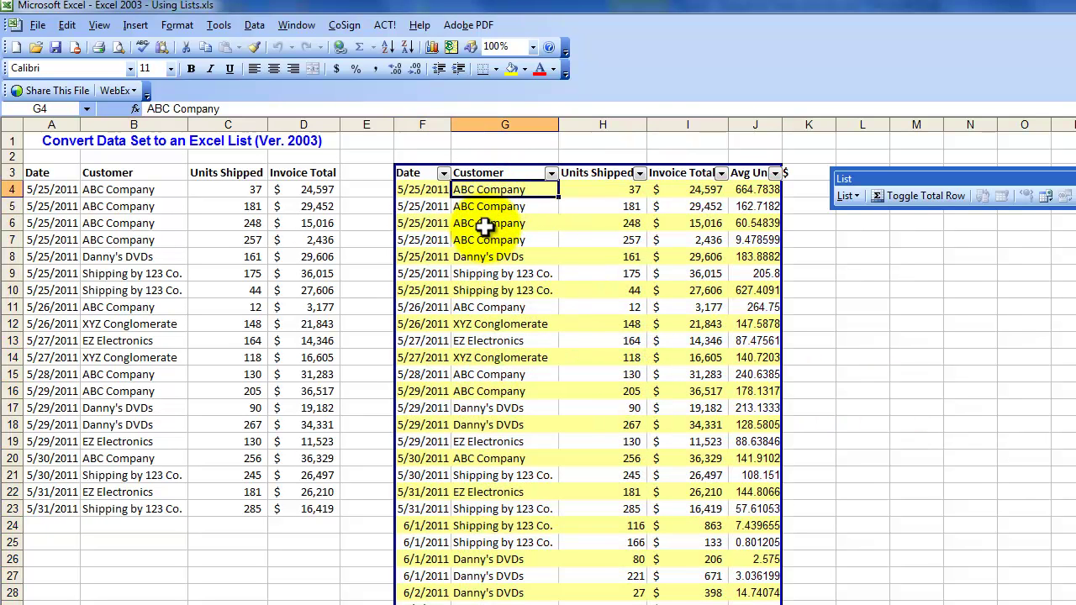
pyautogui.click(495, 223)
pyautogui.click(495, 259)
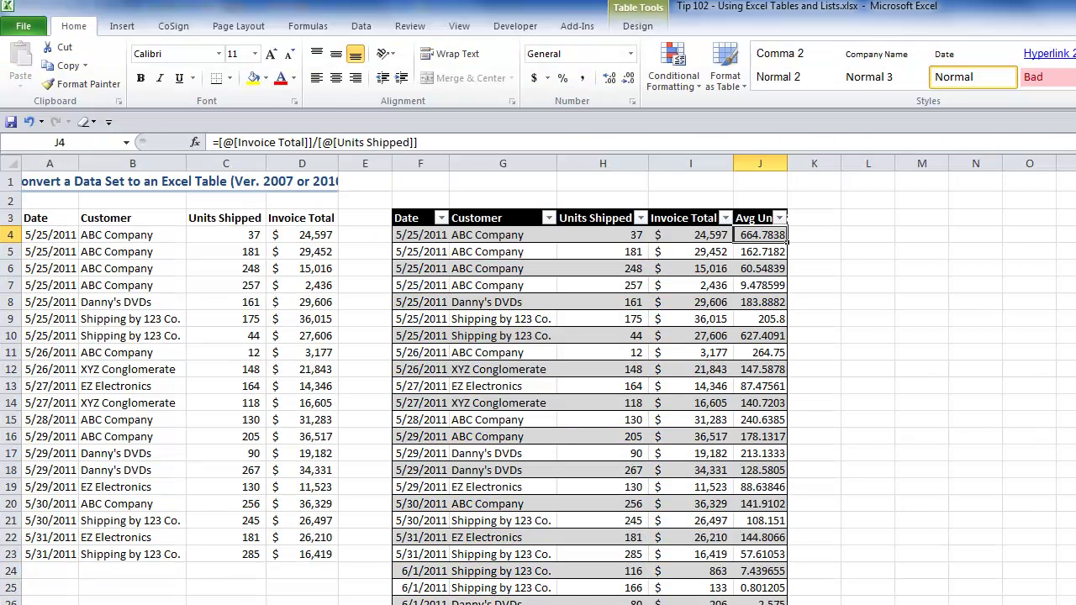
# Switch to the Excel 2010 workbook, select Customer cell G4 in the table and show the commands for inserting a table.
pyautogui.click(487, 235)
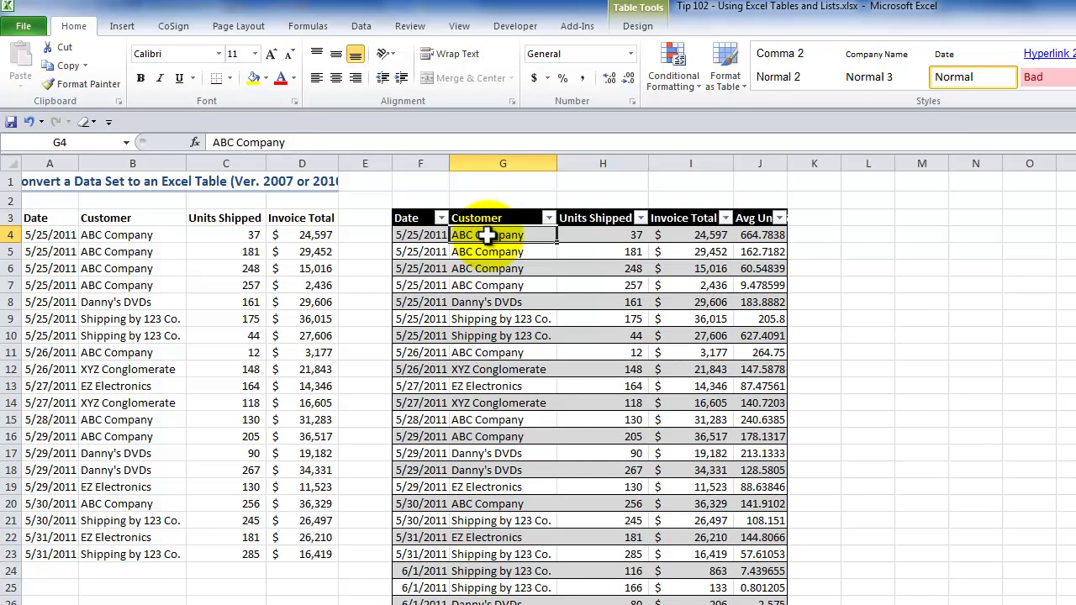
pyautogui.click(123, 26)
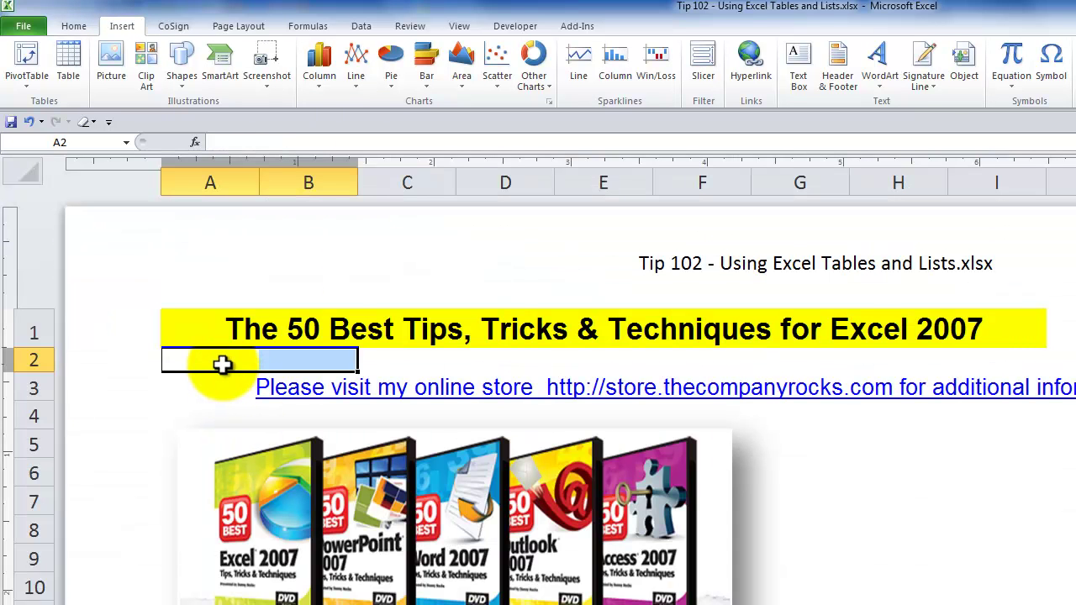
pyautogui.click(222, 363)
pyautogui.moveTo(222, 363); pyautogui.dragTo(222, 363)
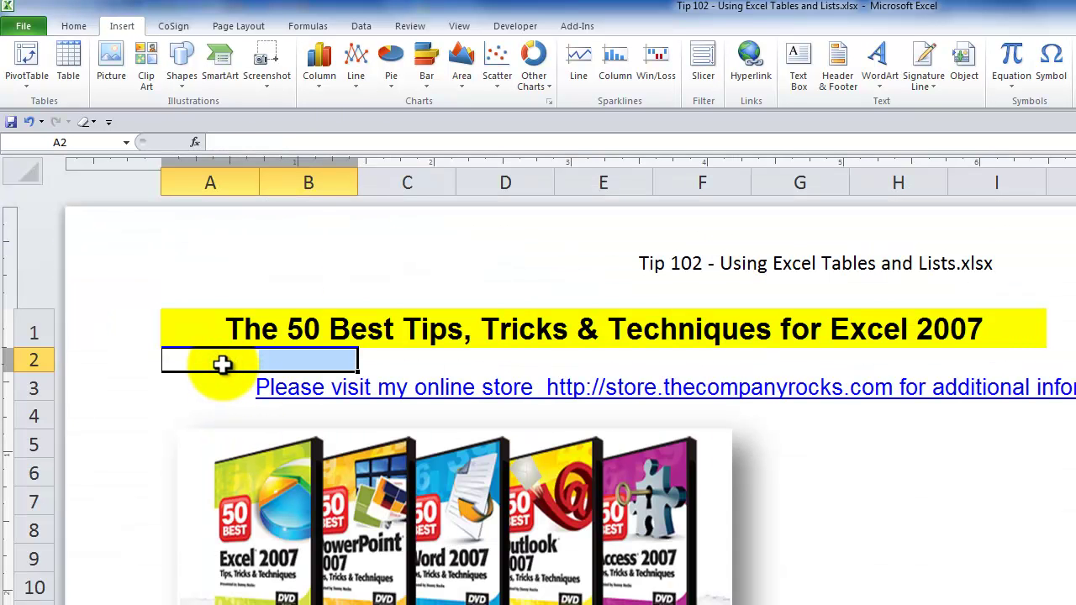